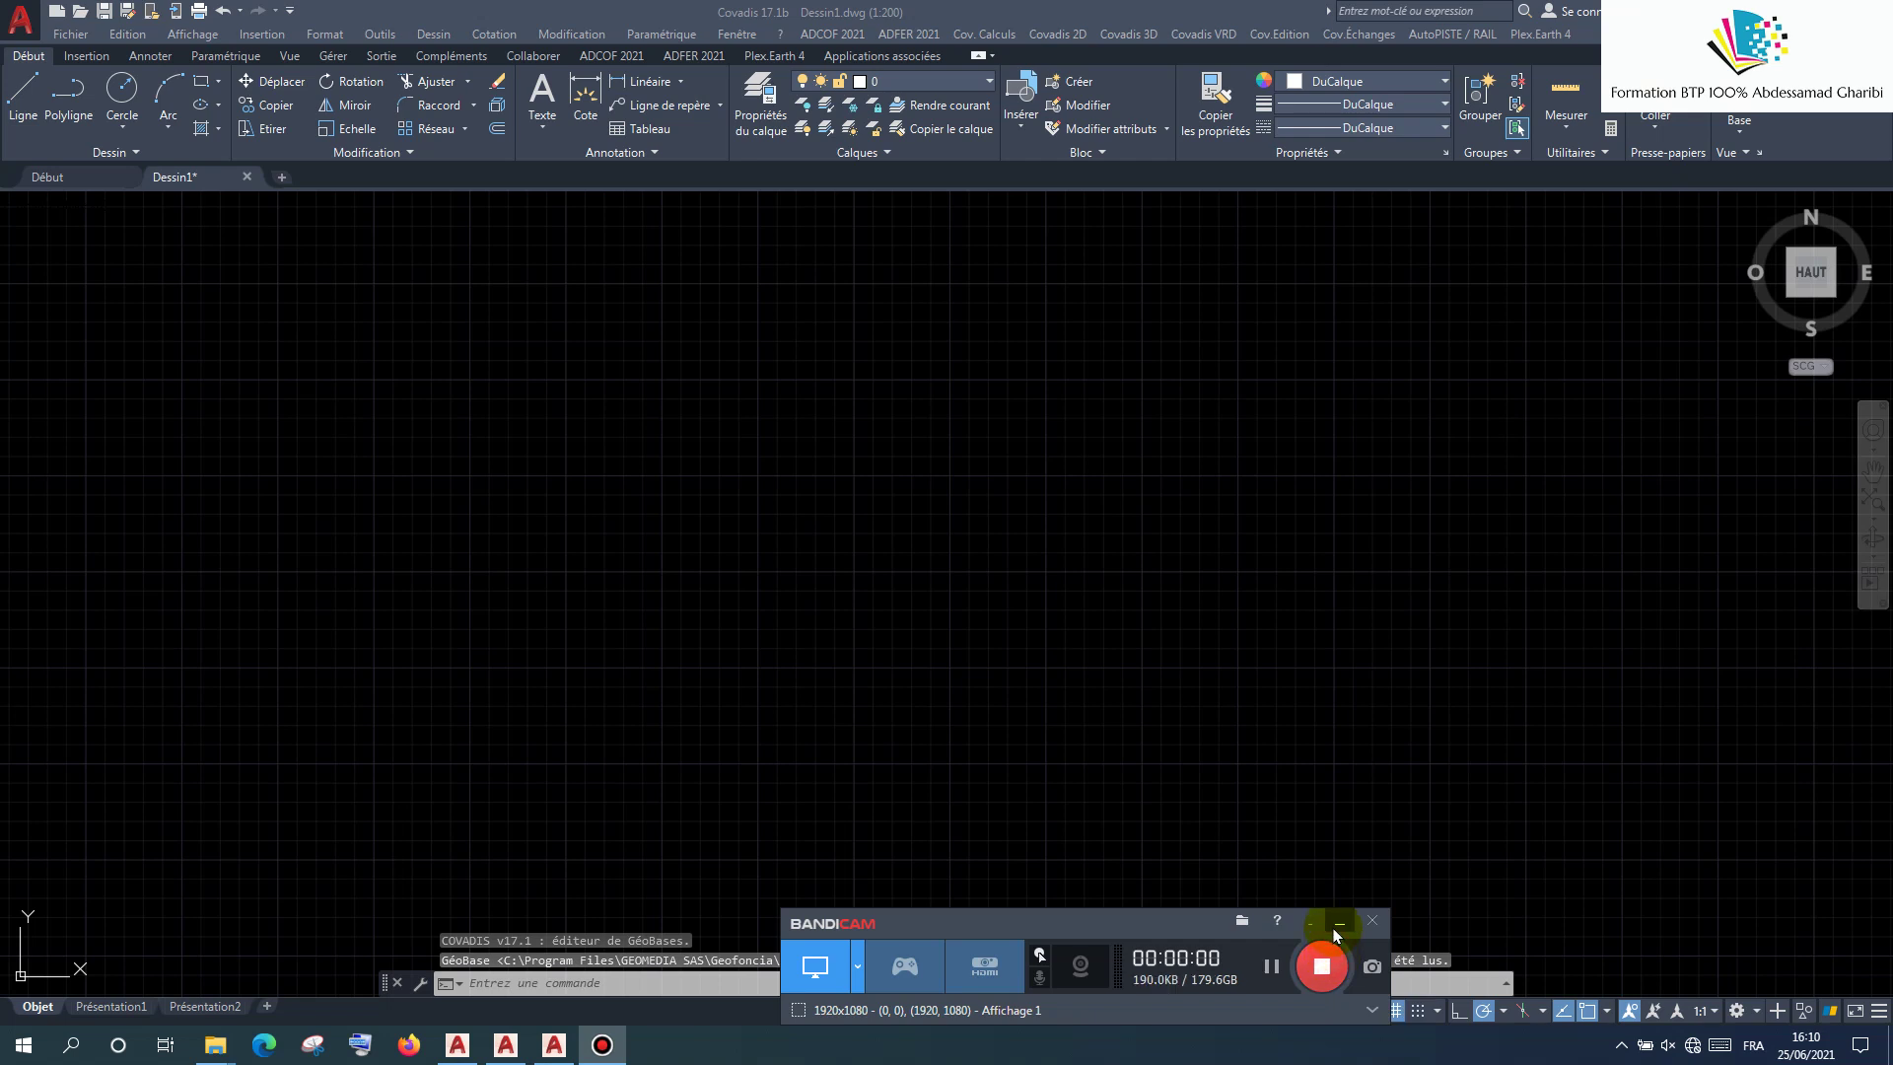
Step: Open the GéoBase editor with the Reduct.geo data, then close it
click(1338, 924)
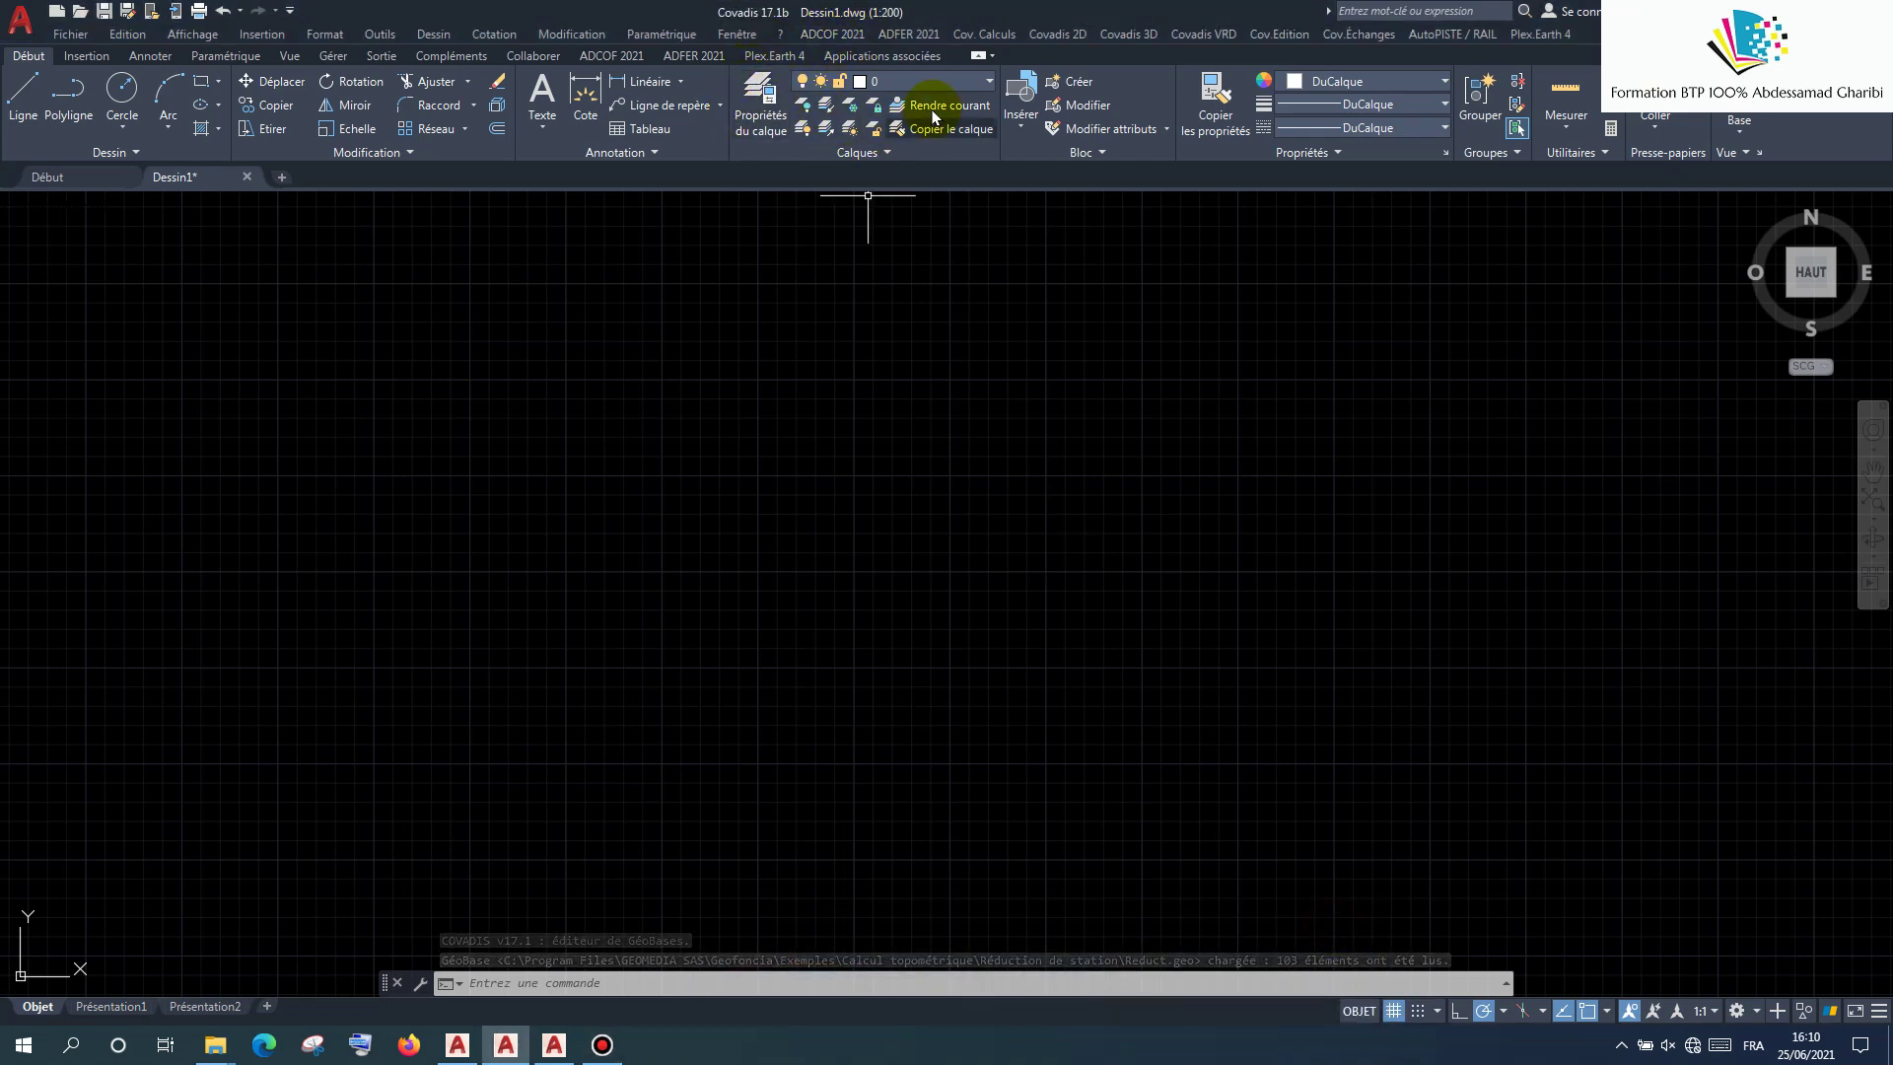
click(985, 34)
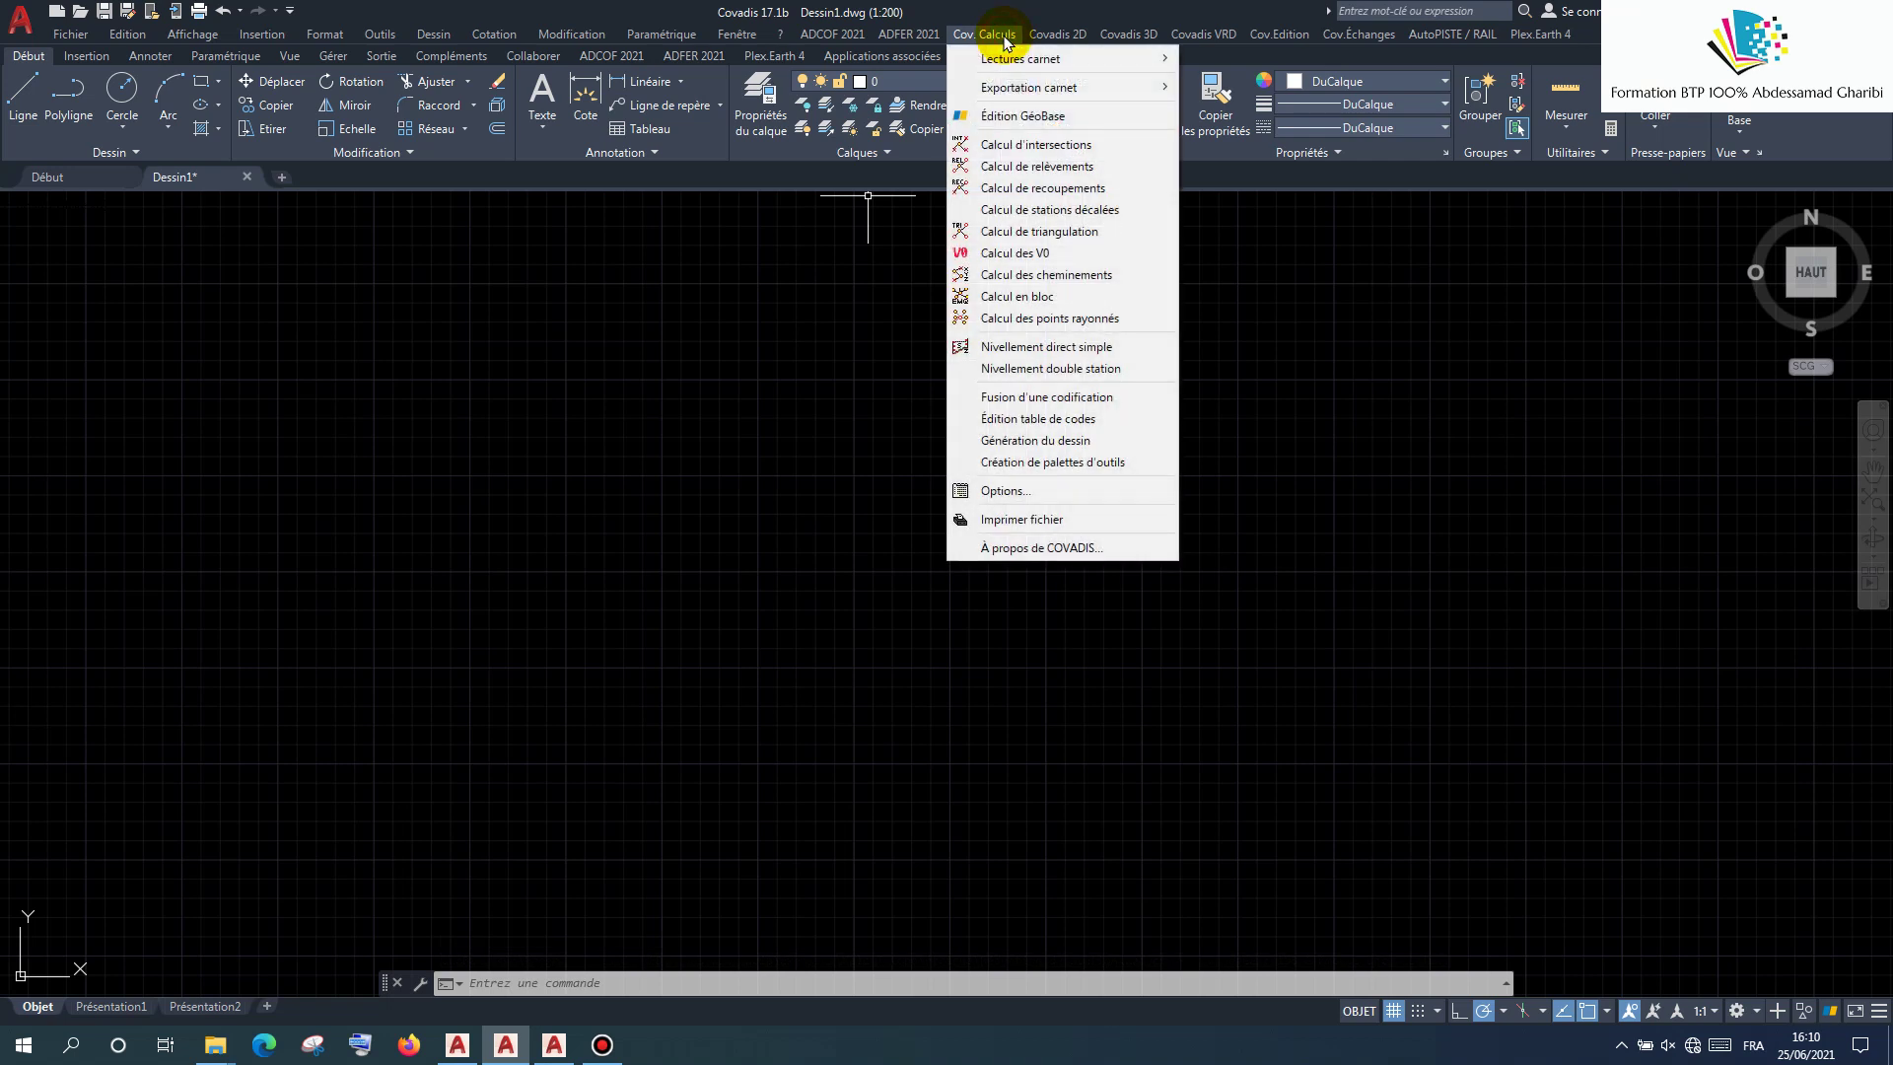
click(1001, 117)
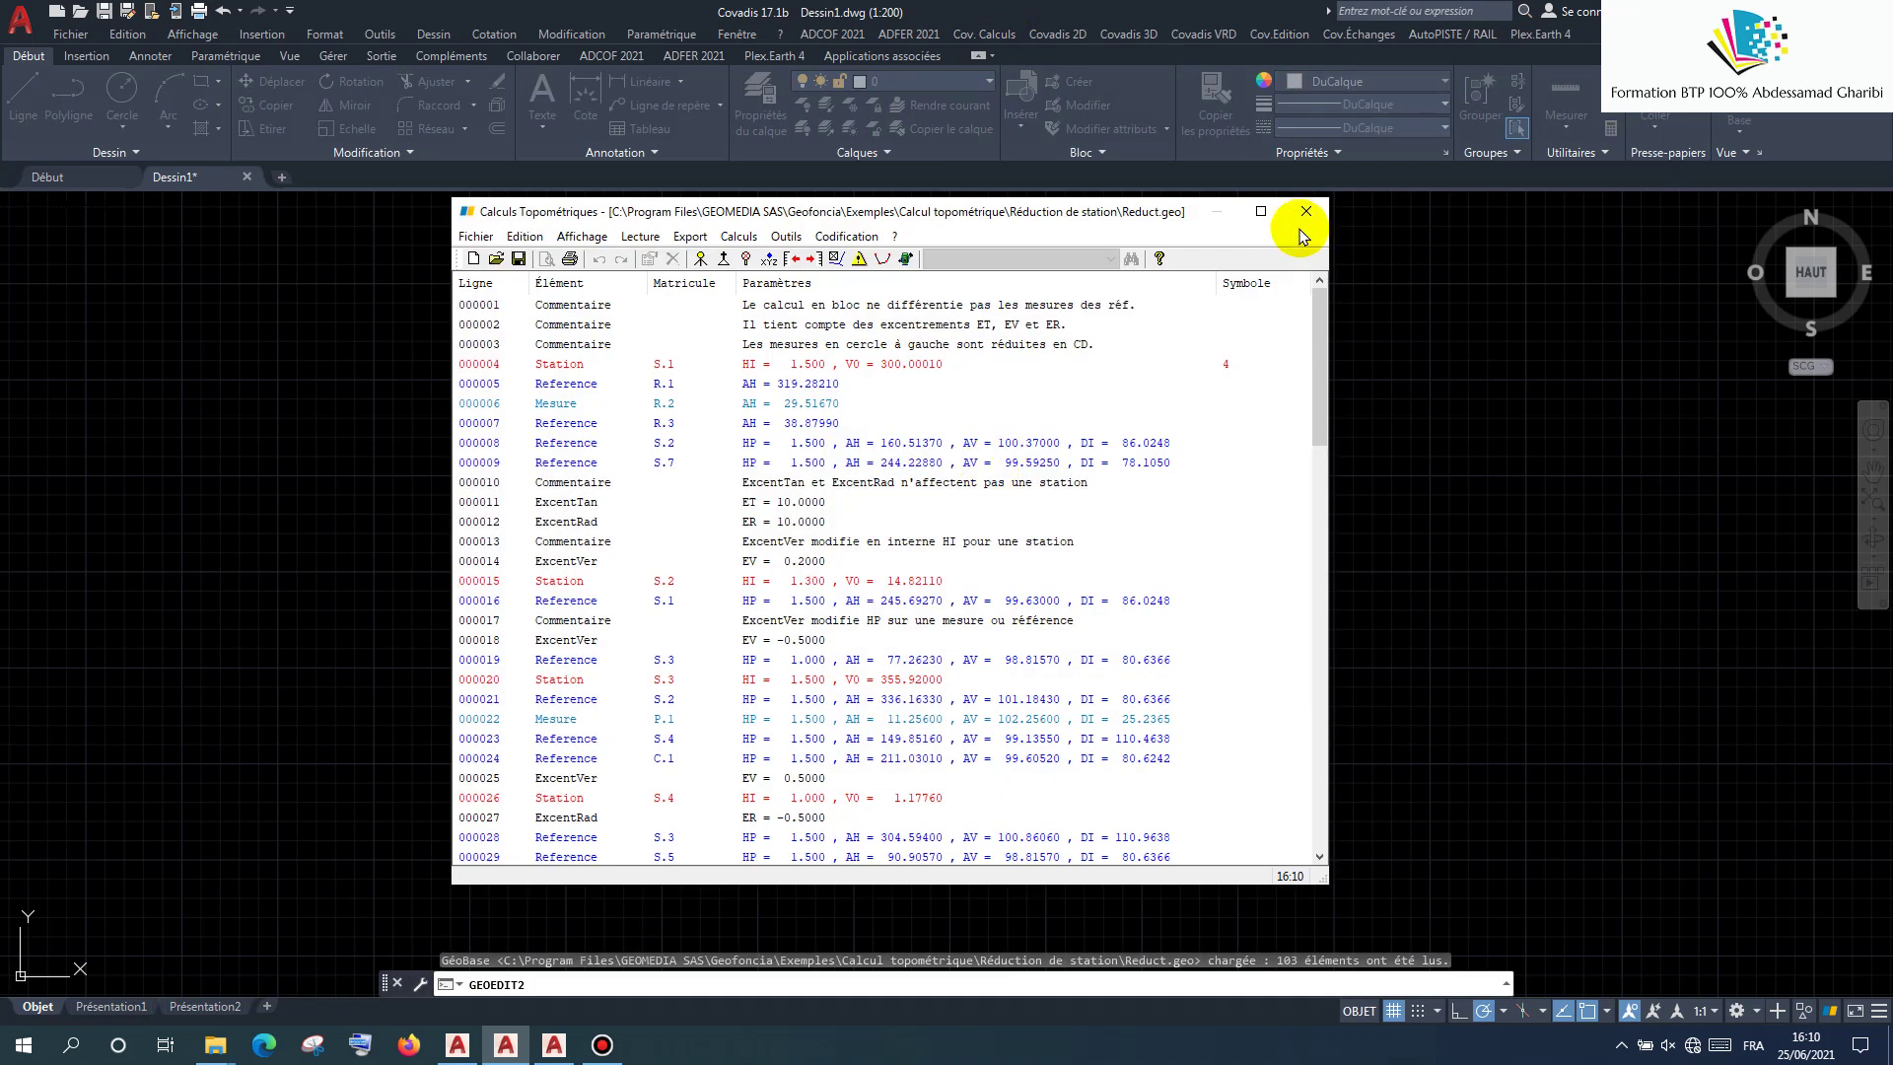
click(1293, 218)
Step: Look through the Topojis, Leica/Wild and Topojis-Pc field-book readers, closing each without importing
click(1008, 35)
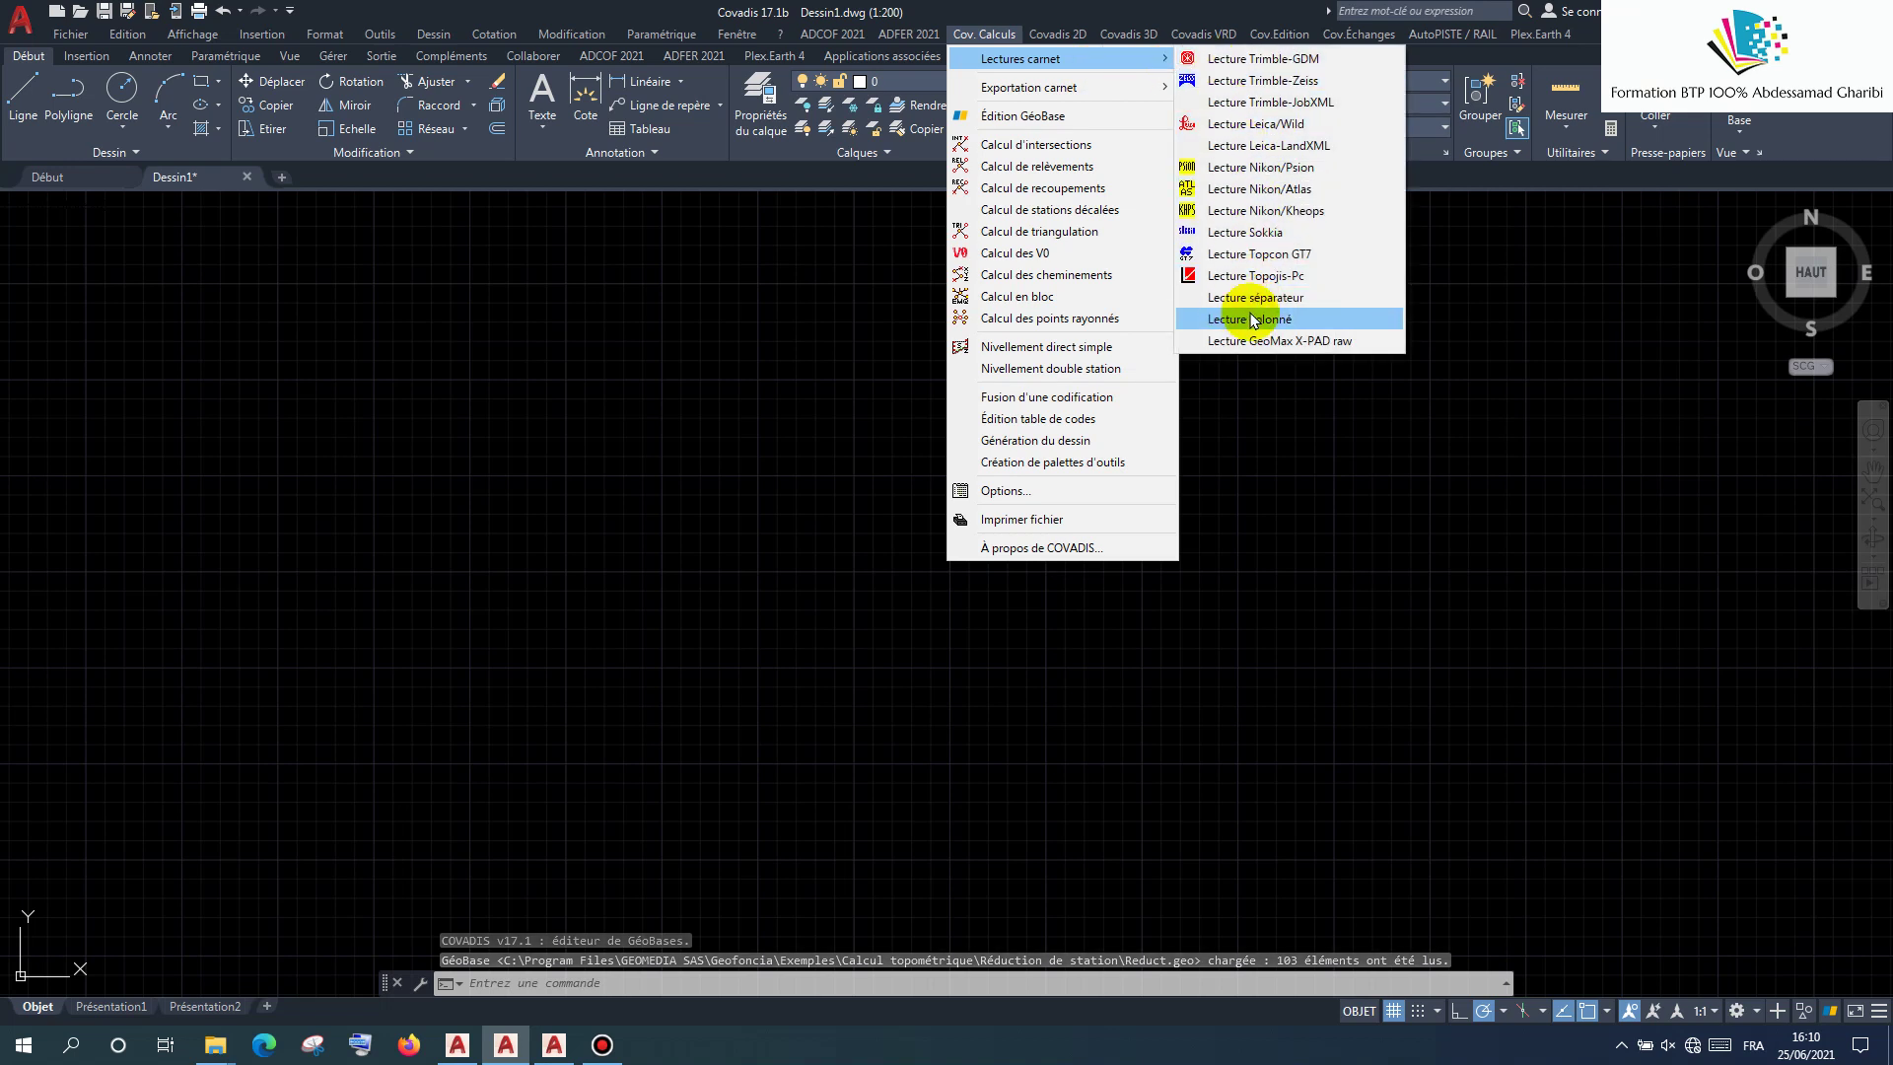
click(1297, 277)
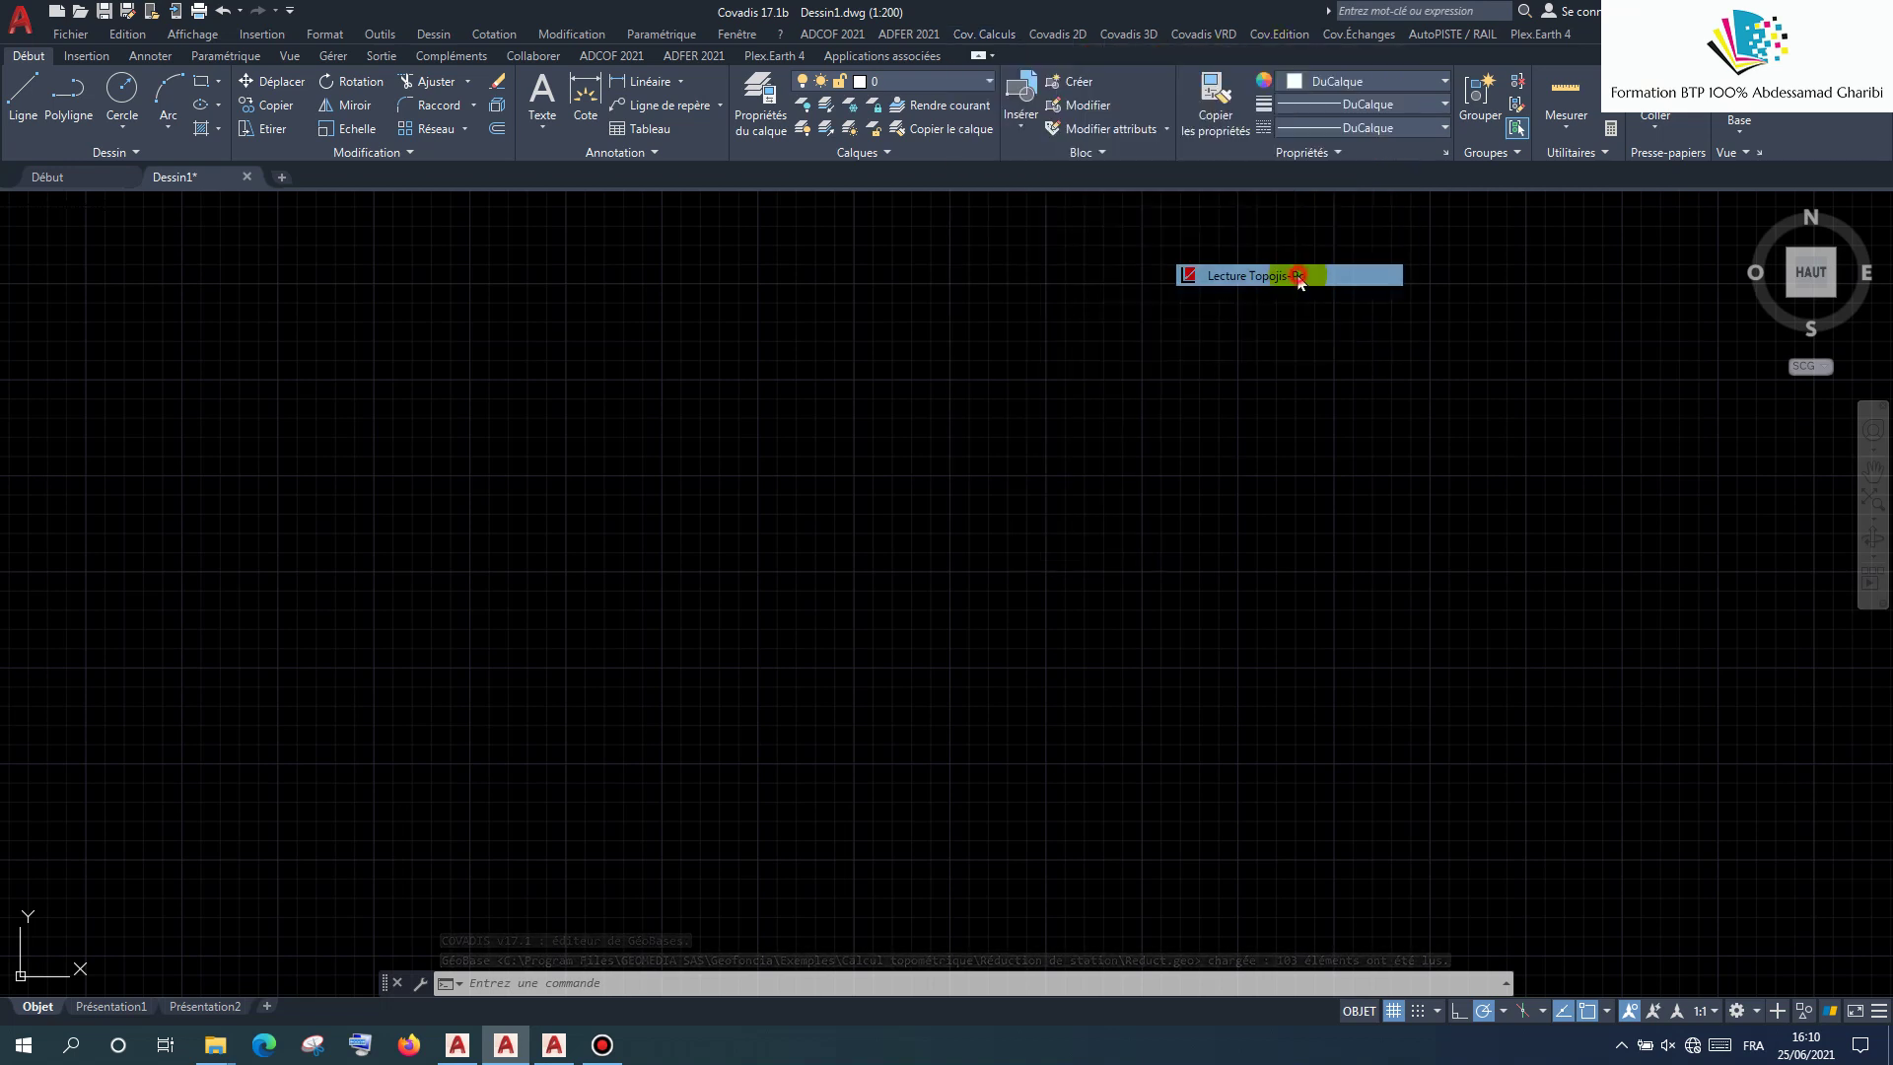
click(1147, 424)
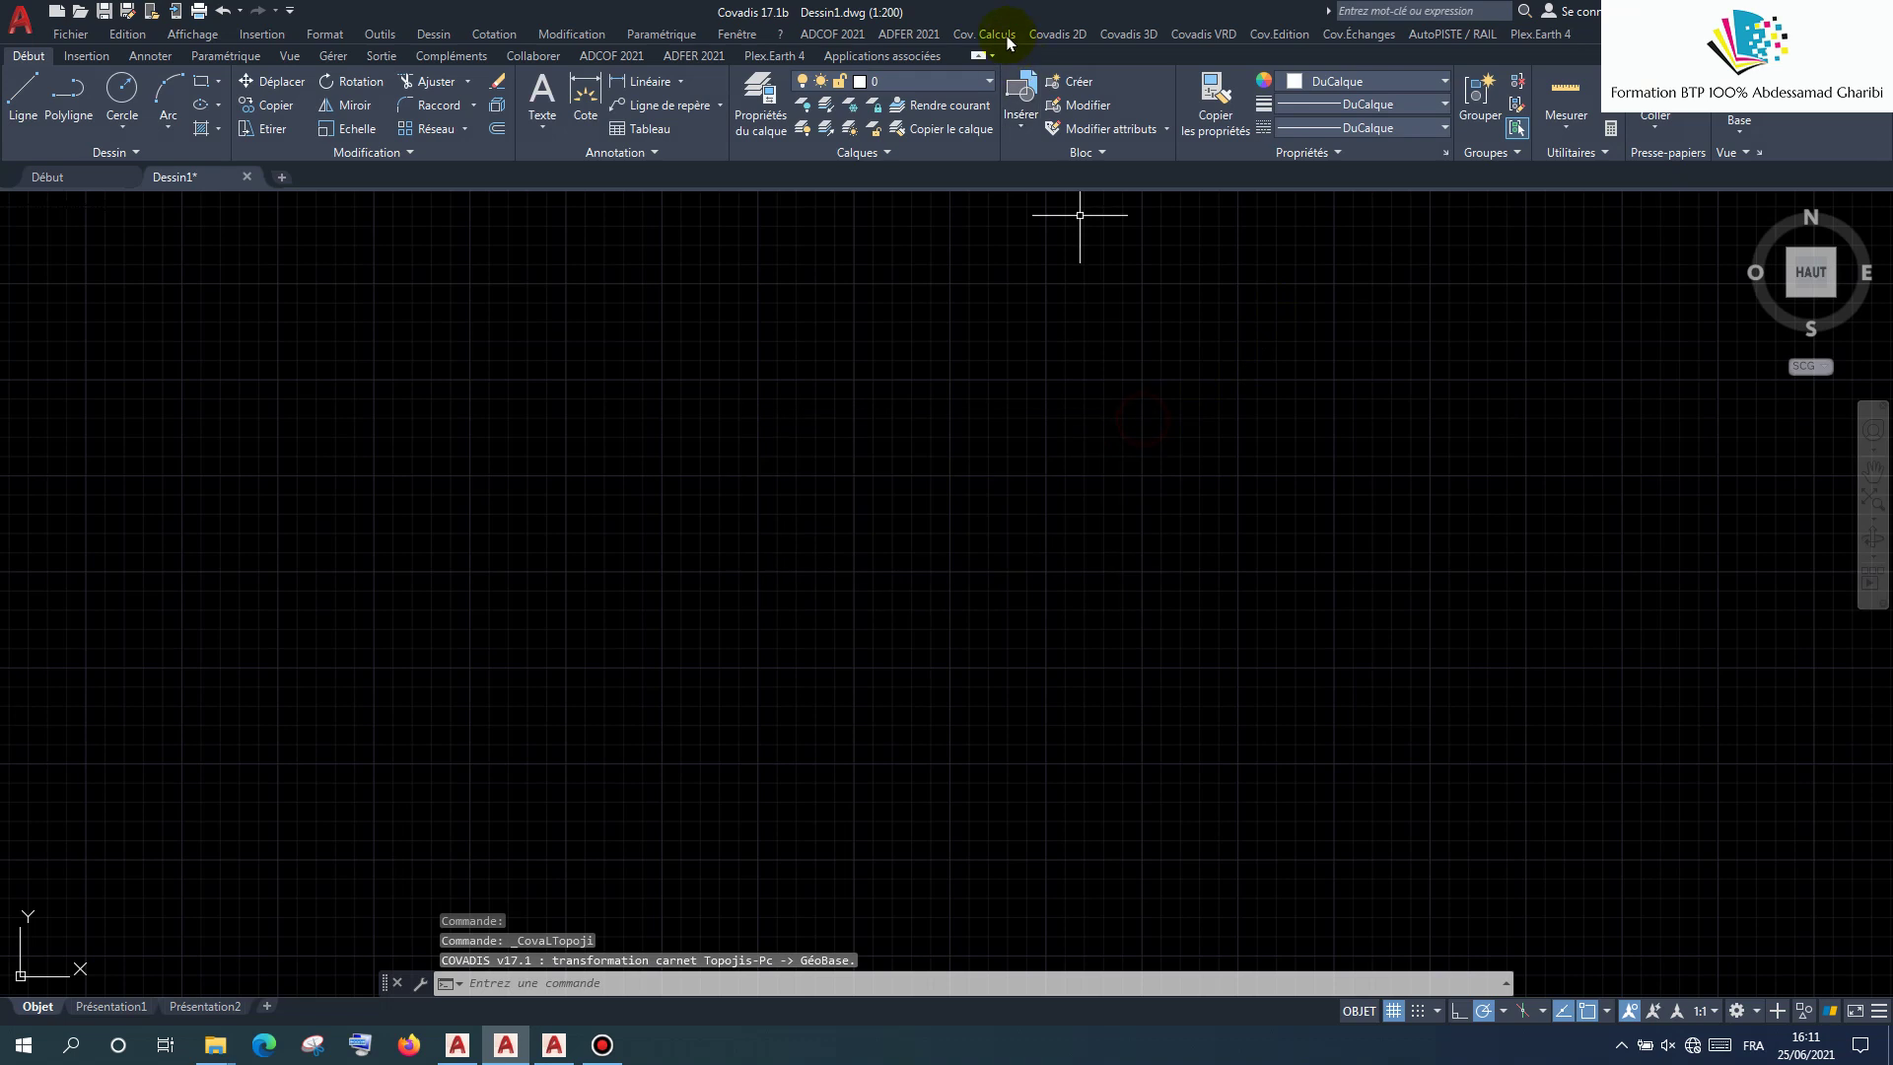
click(992, 36)
mouse_move(1021, 59)
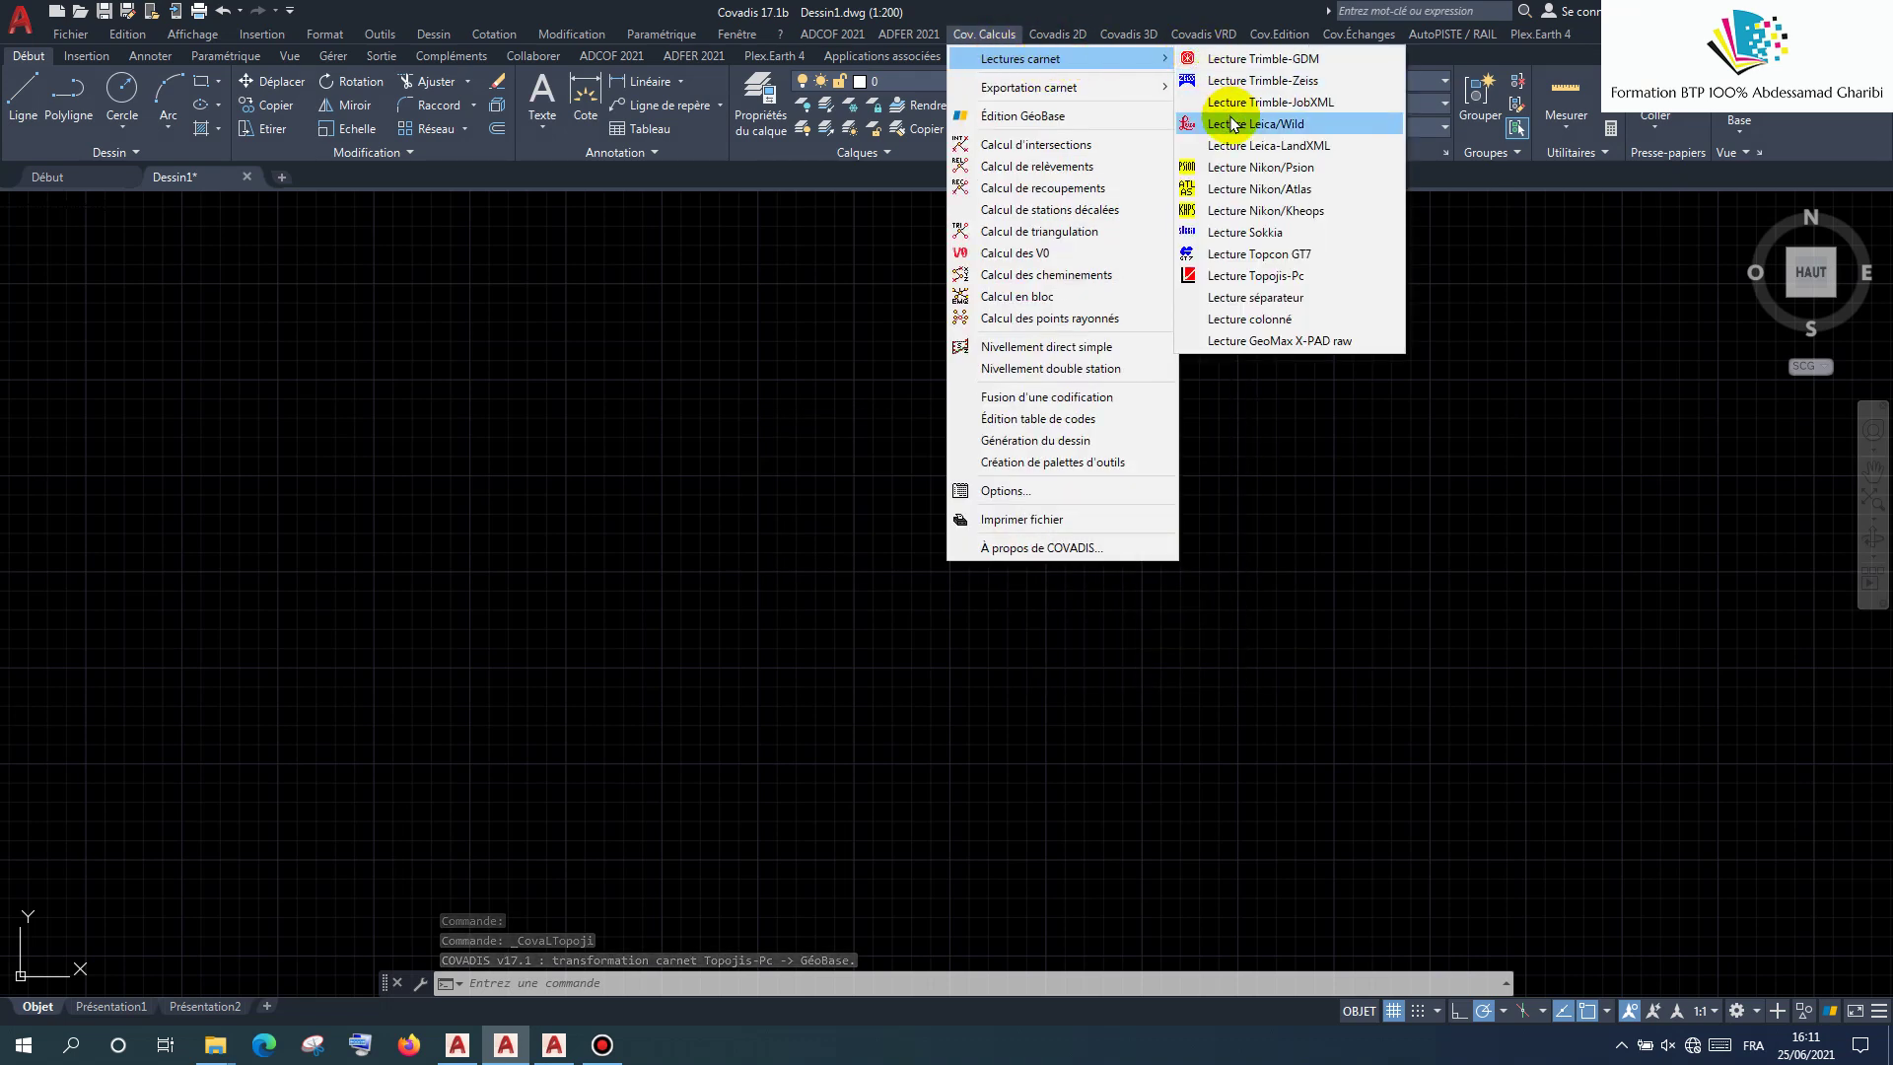
click(1233, 123)
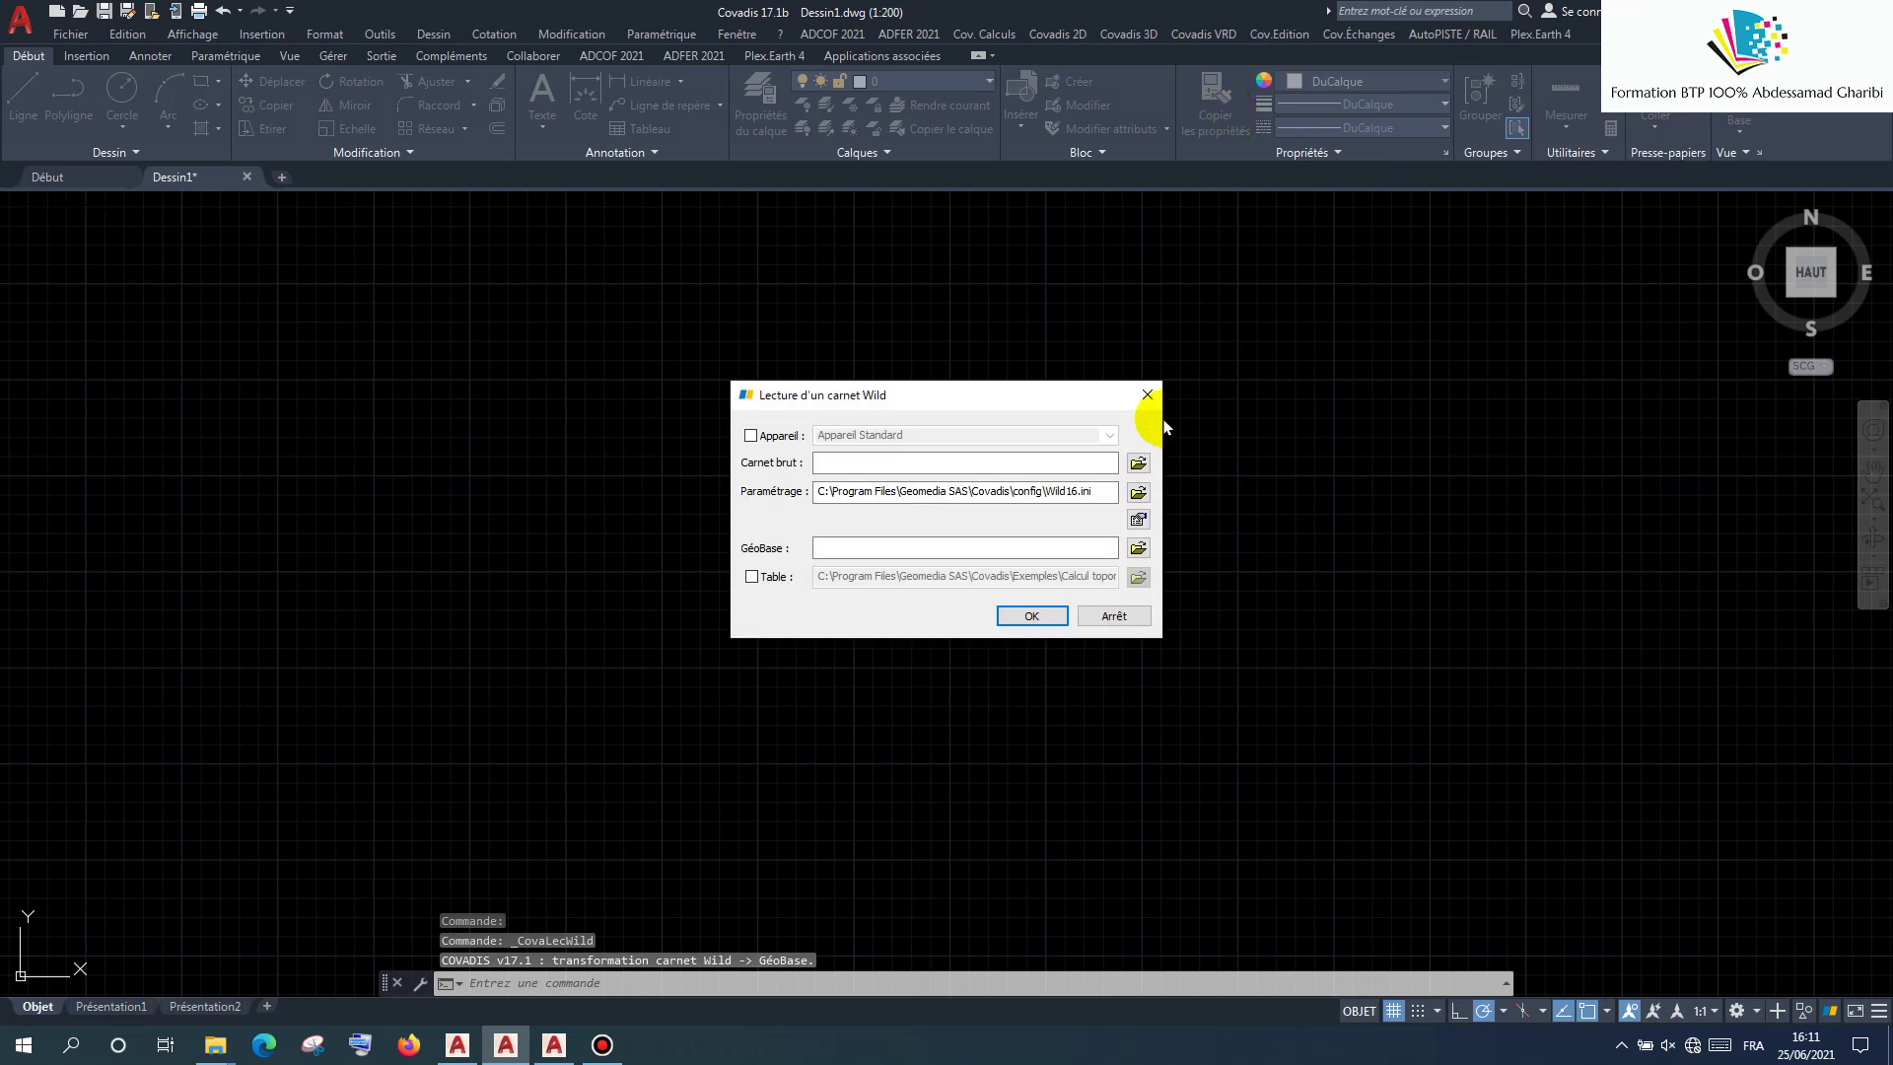
click(1142, 397)
click(984, 35)
mouse_move(1020, 59)
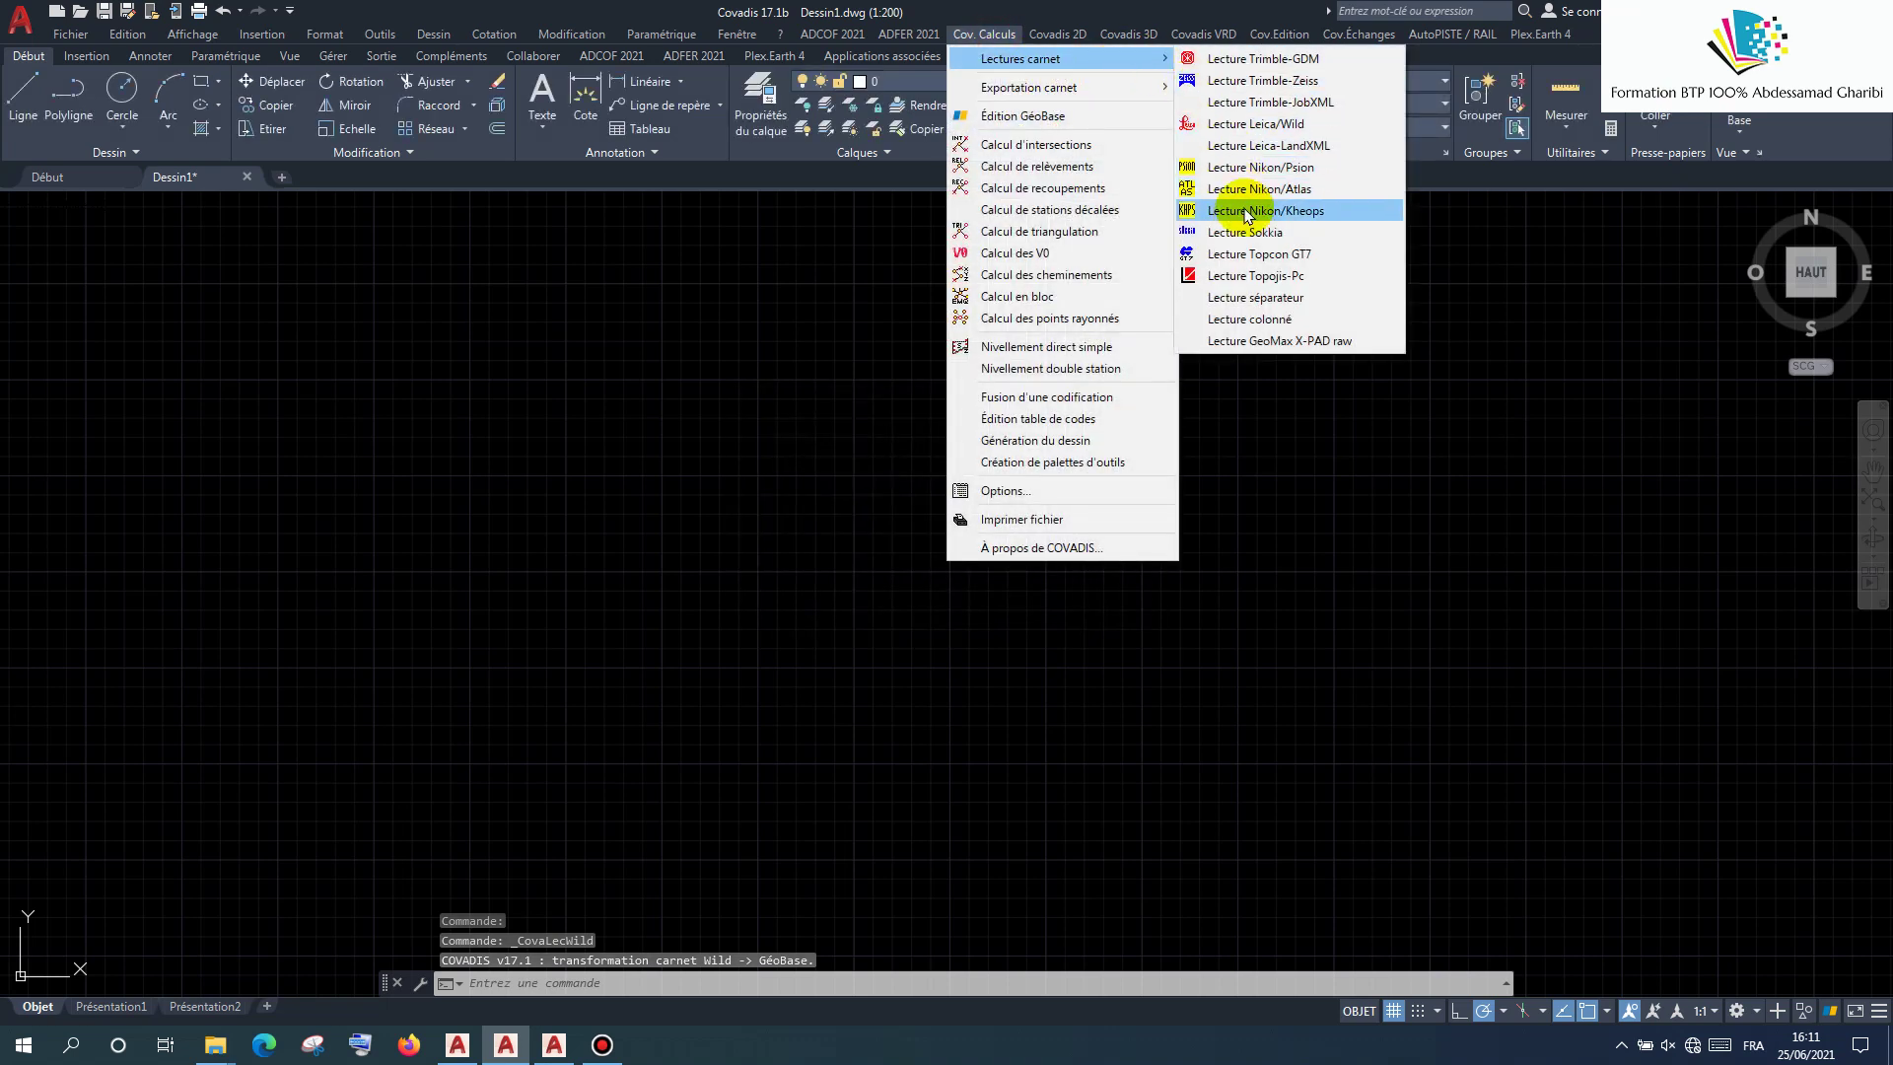
click(1259, 275)
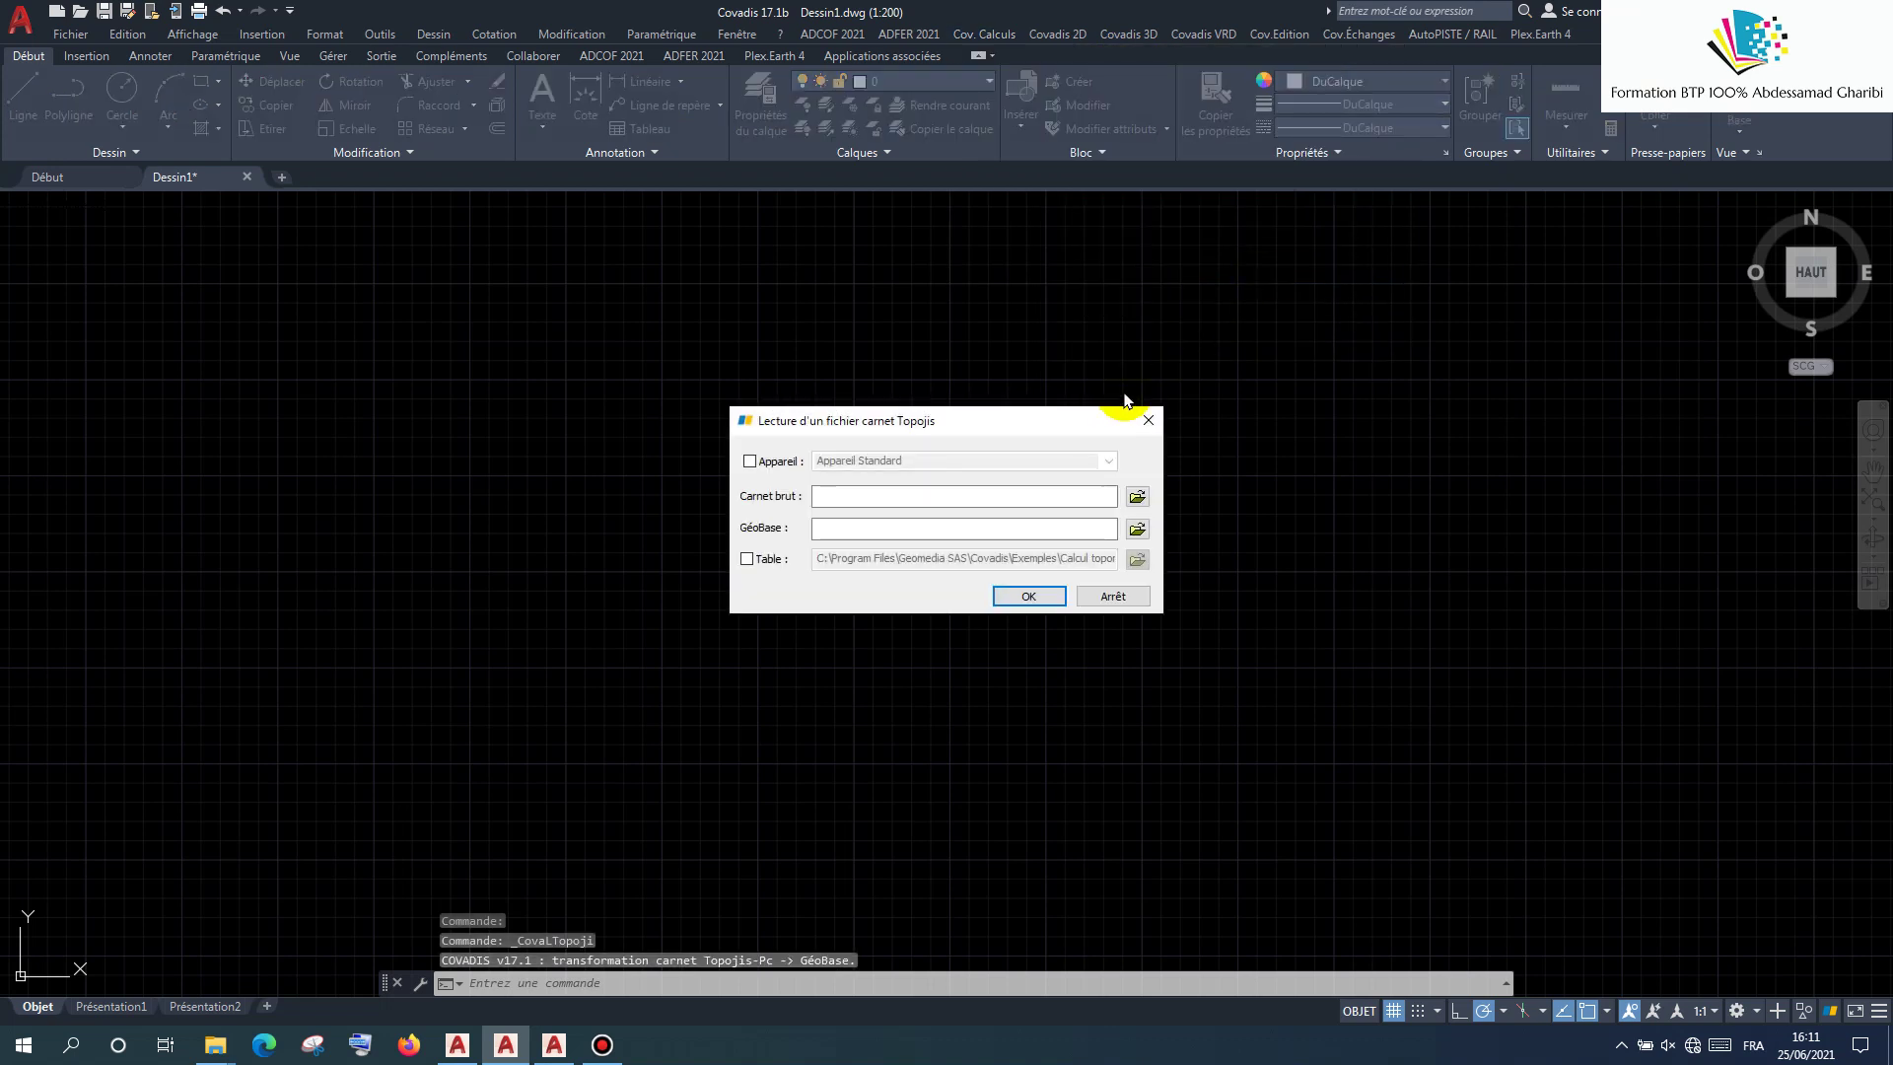
click(1134, 425)
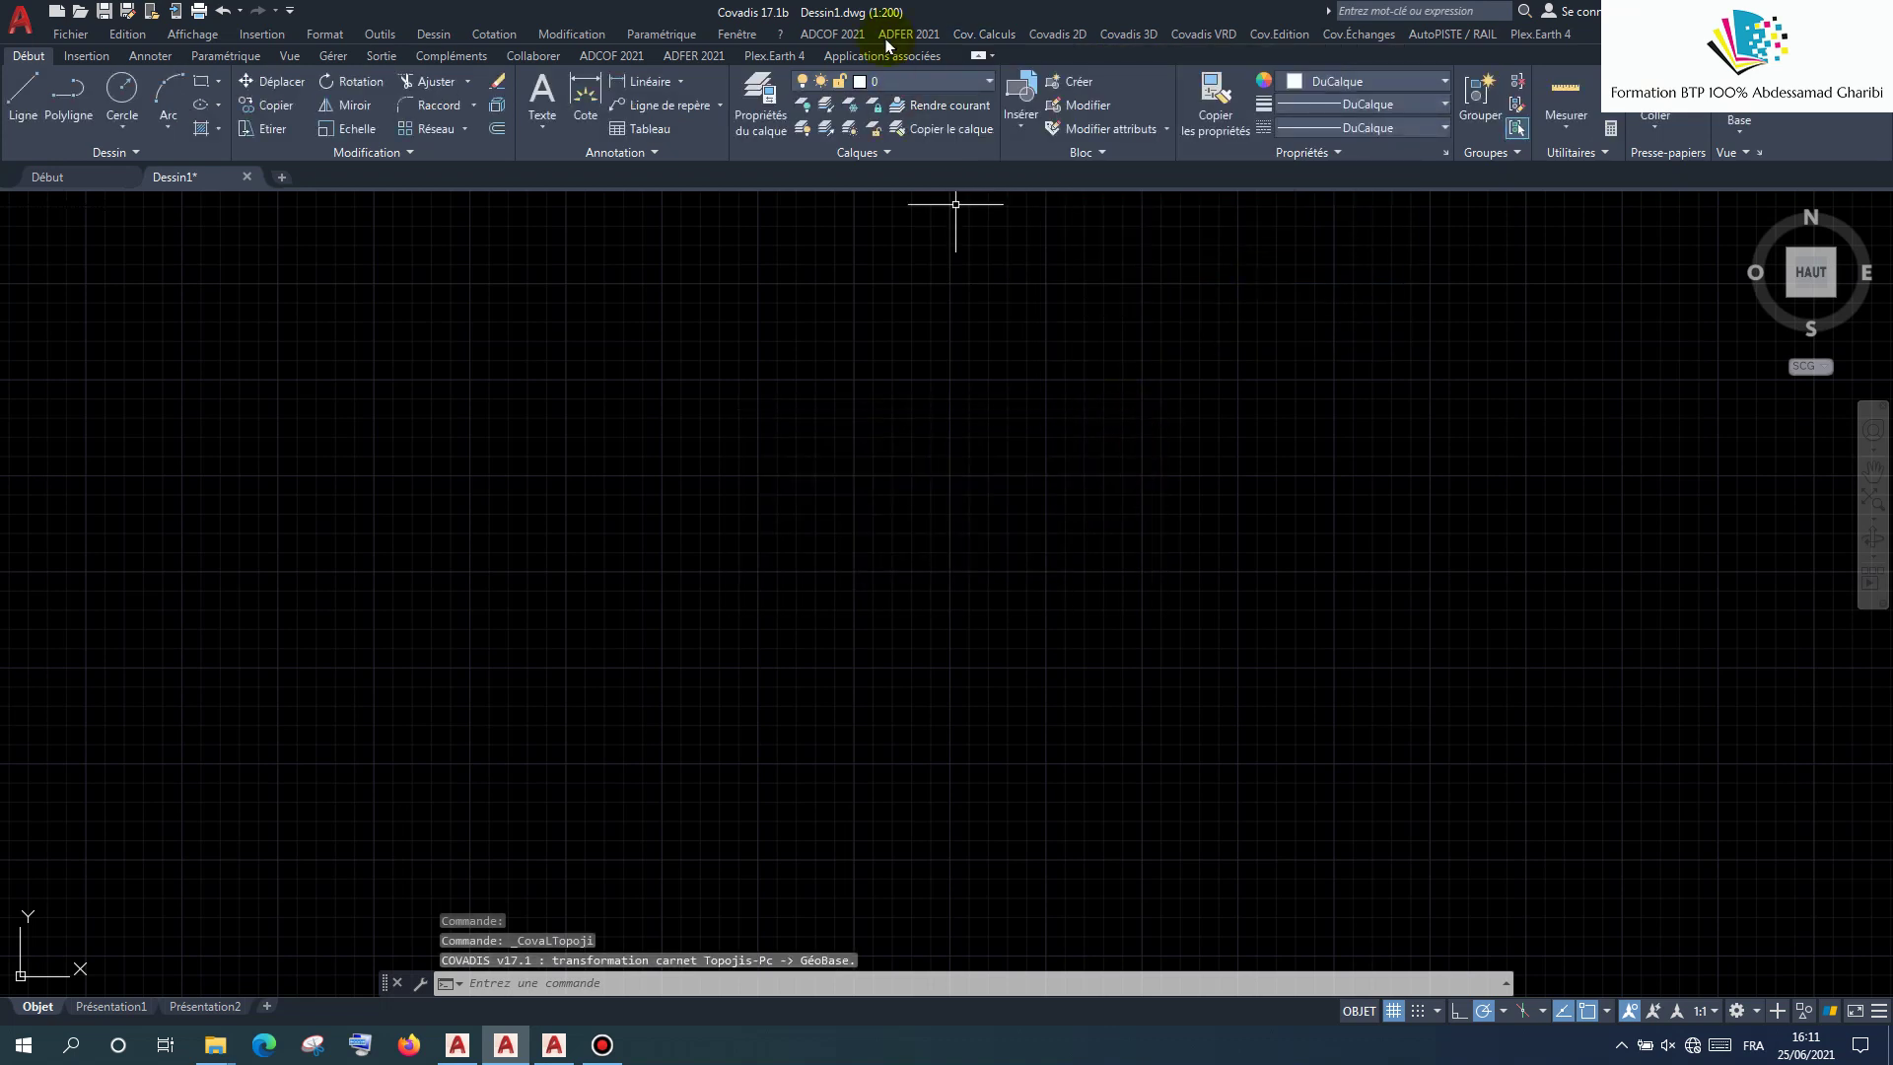
Step: Reopen the GéoBase editor, then start a recoupement with sighting S.7 (1) and cancel it
click(998, 35)
click(998, 126)
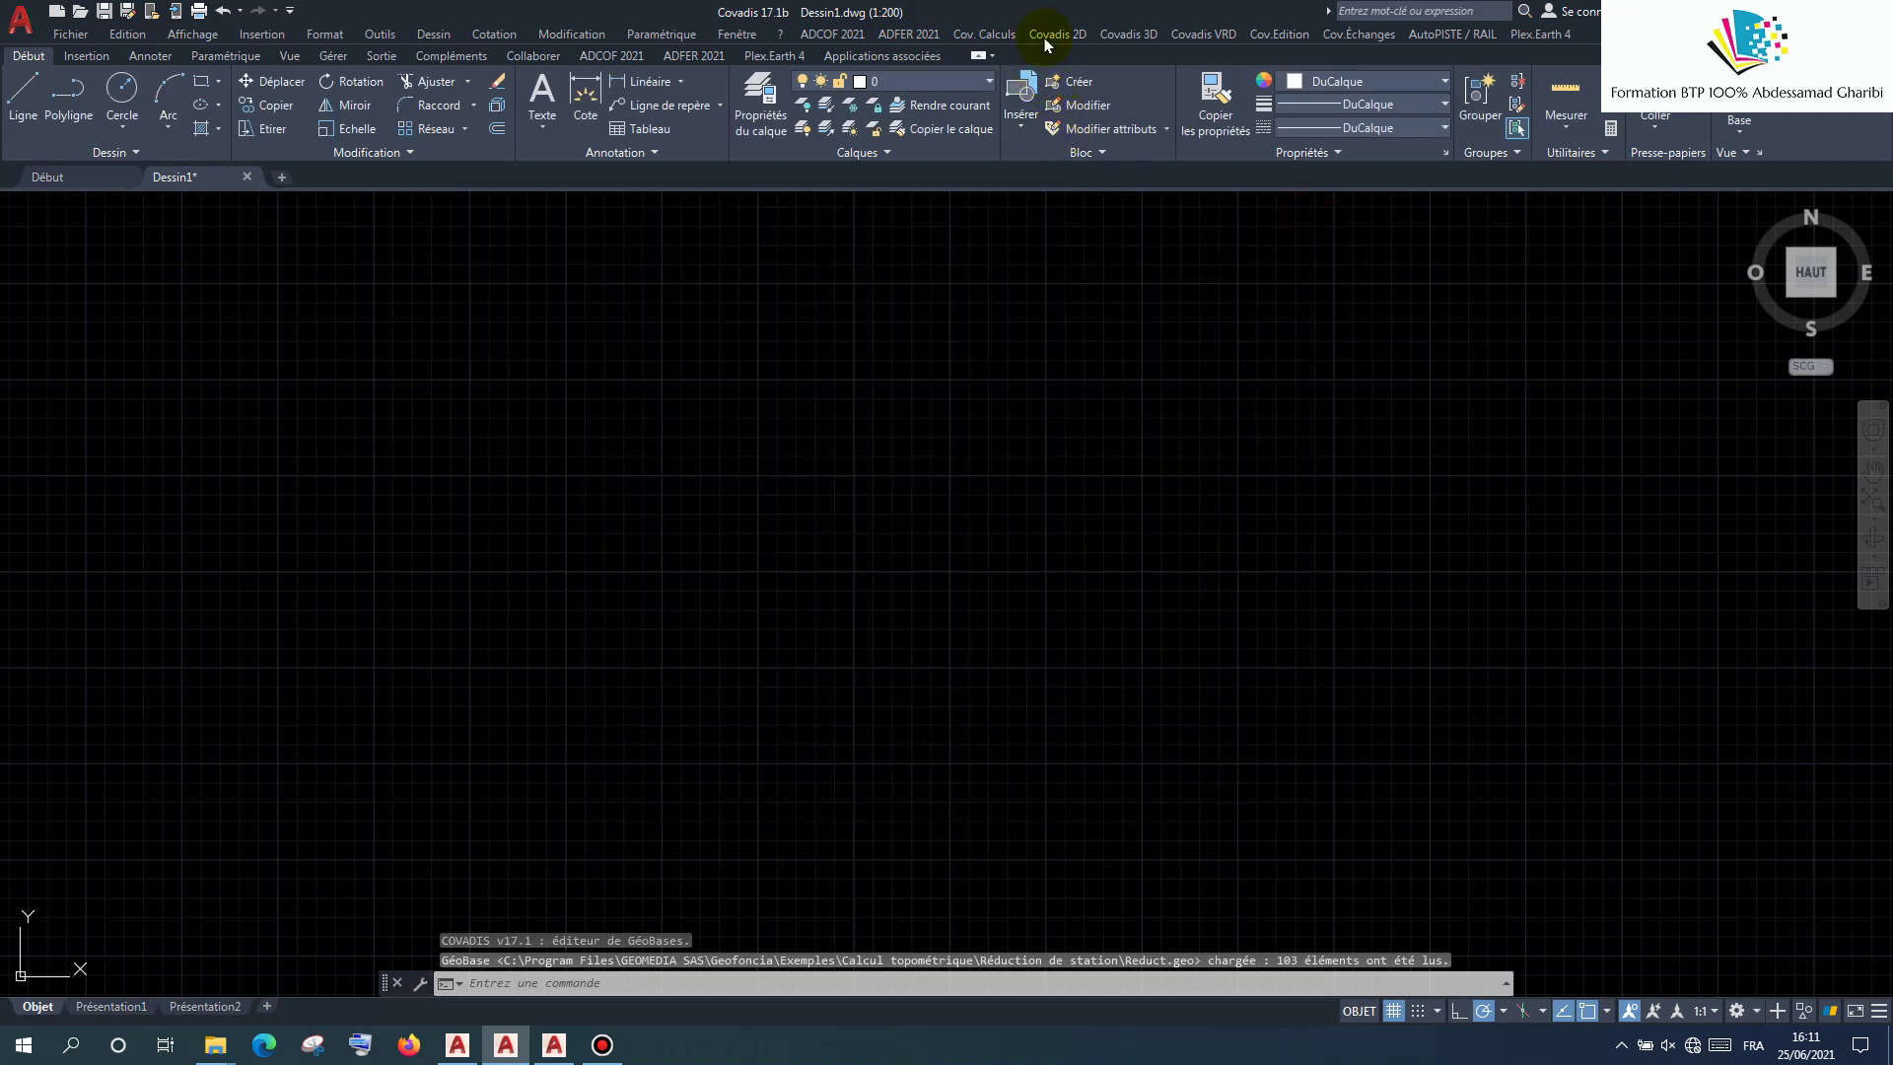
click(1053, 34)
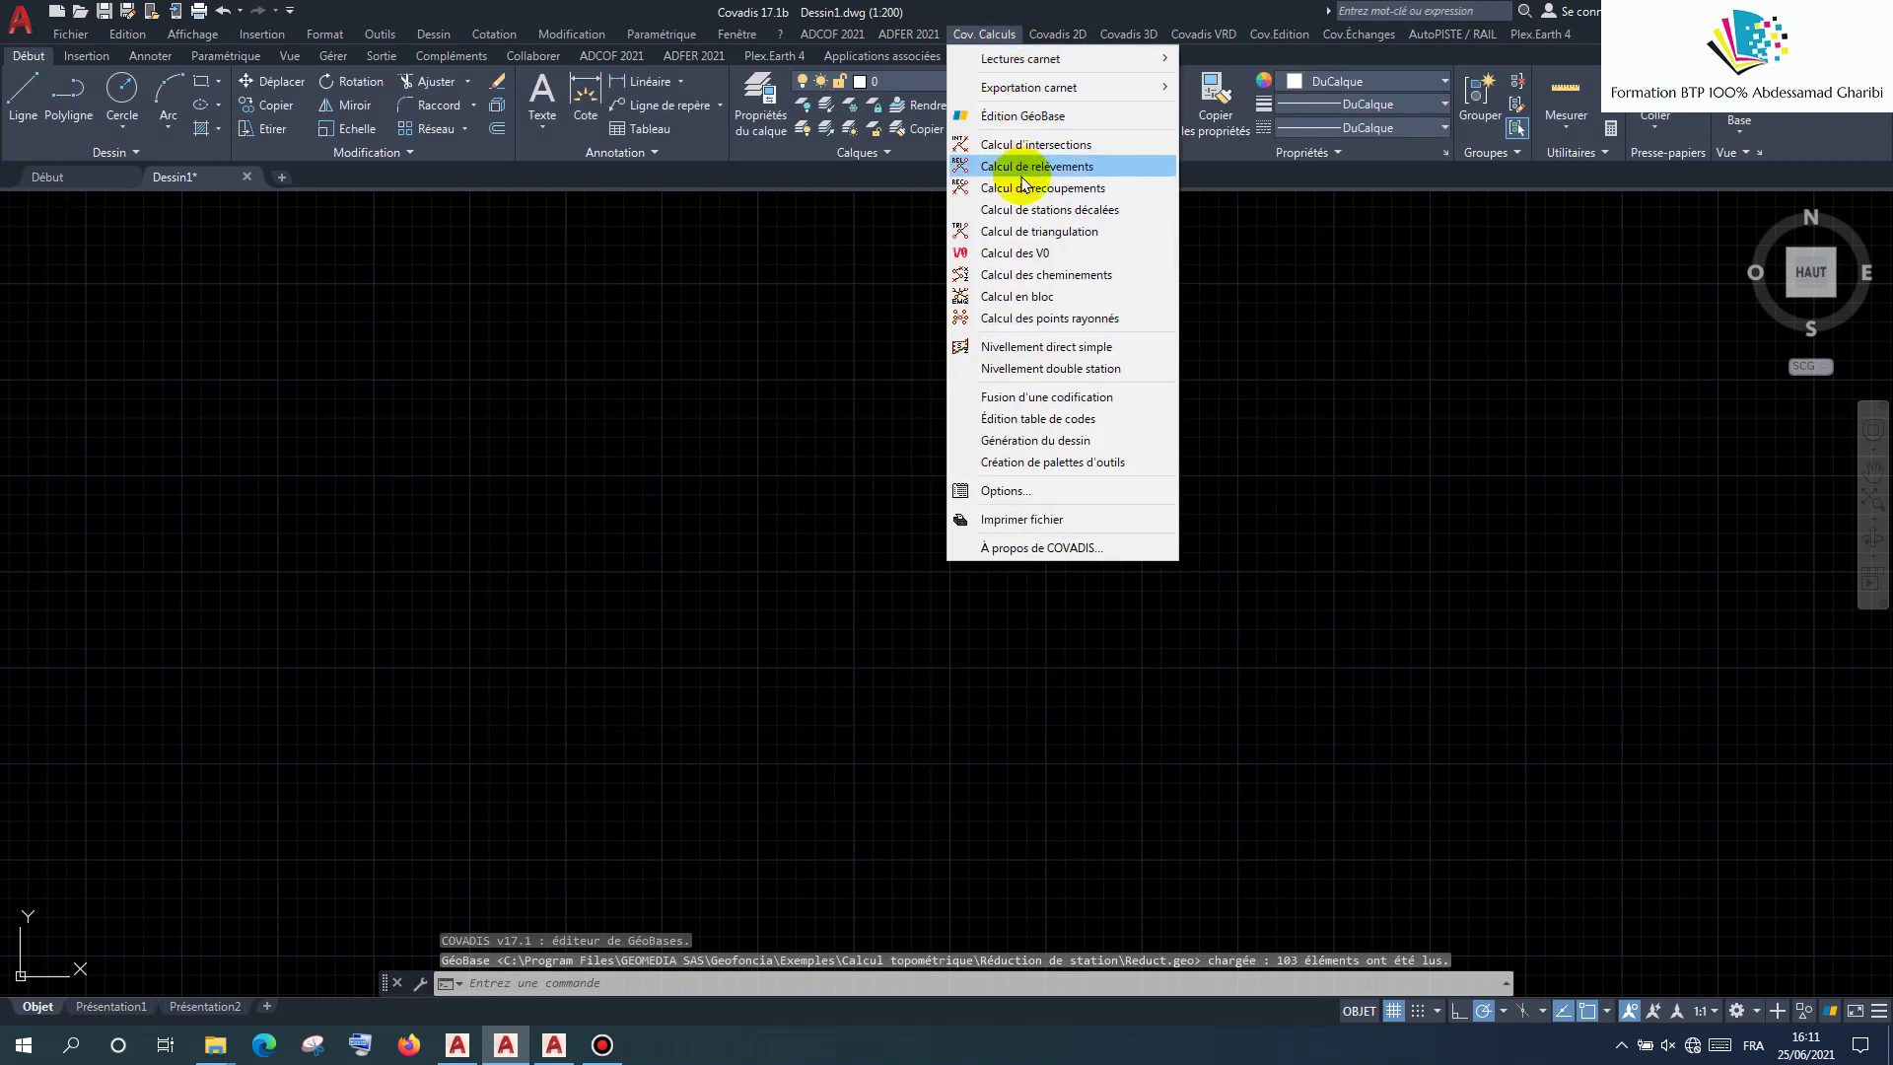
click(1025, 187)
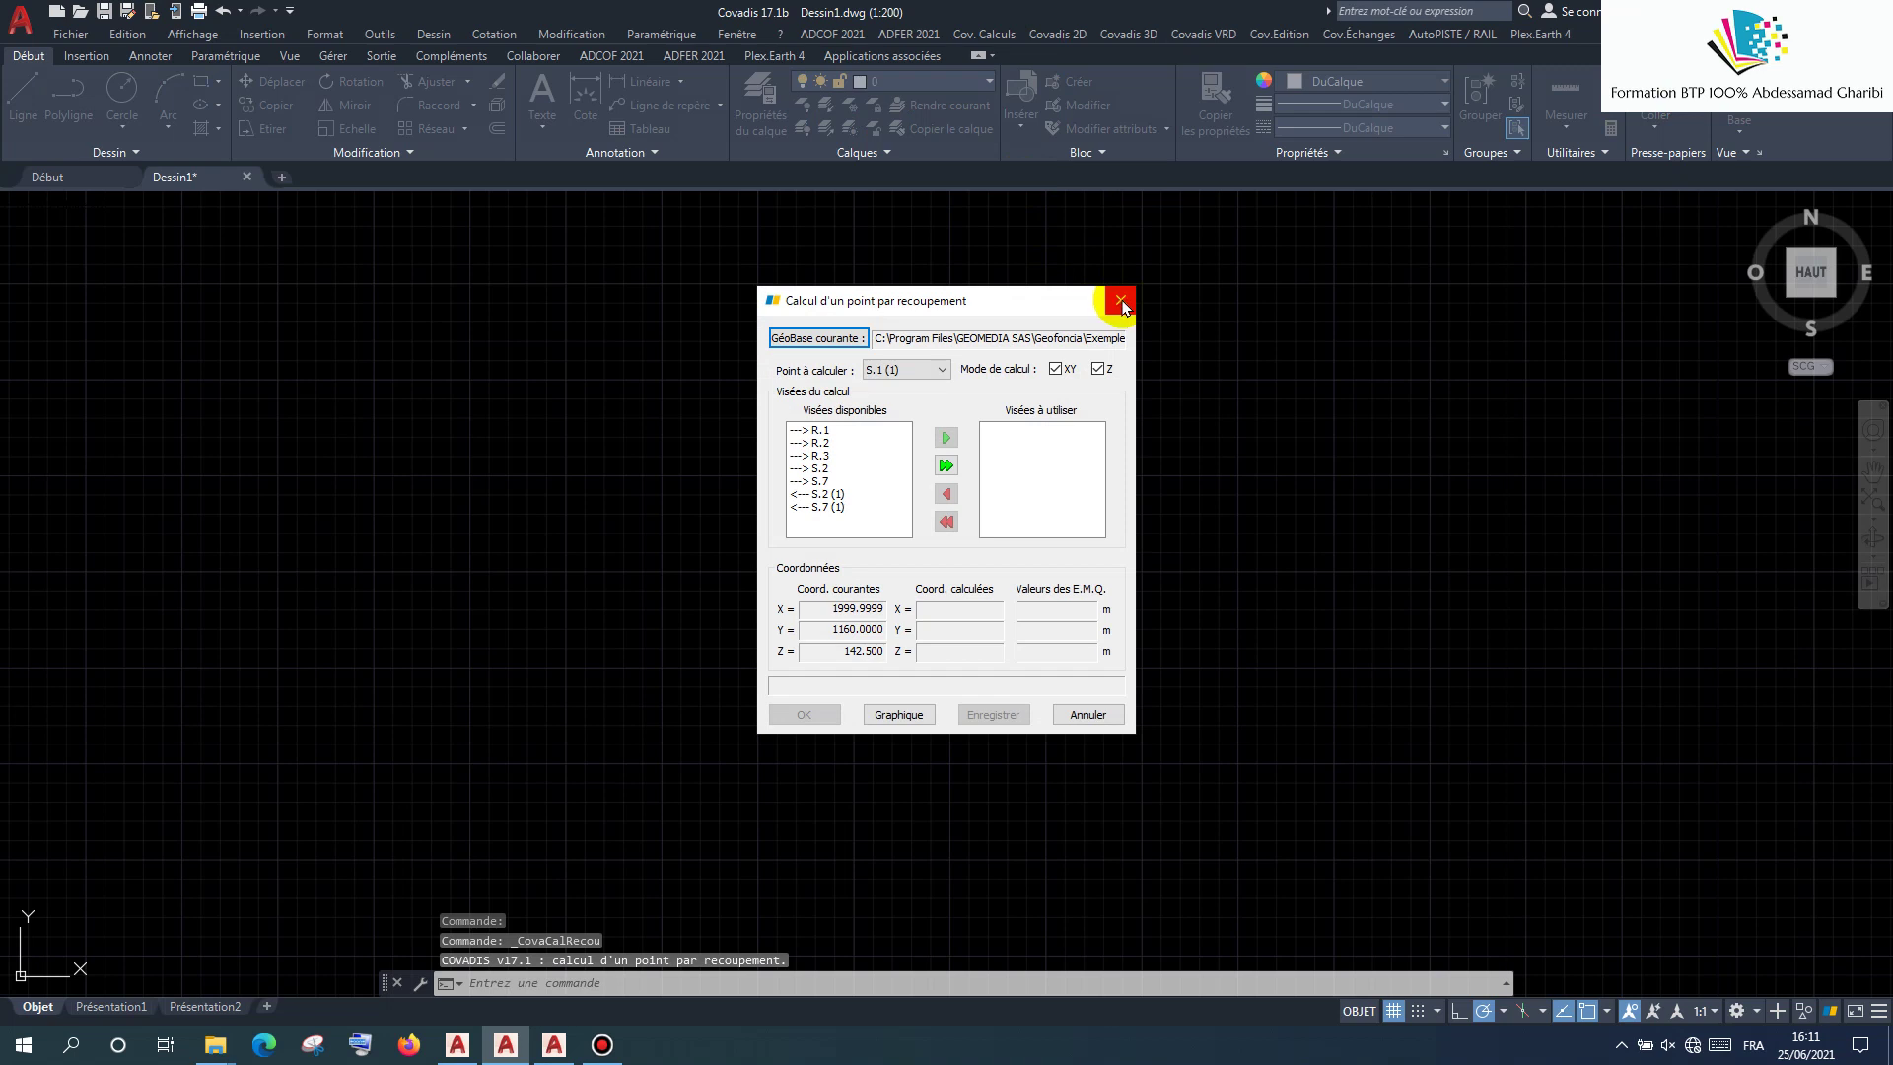
click(814, 431)
click(820, 507)
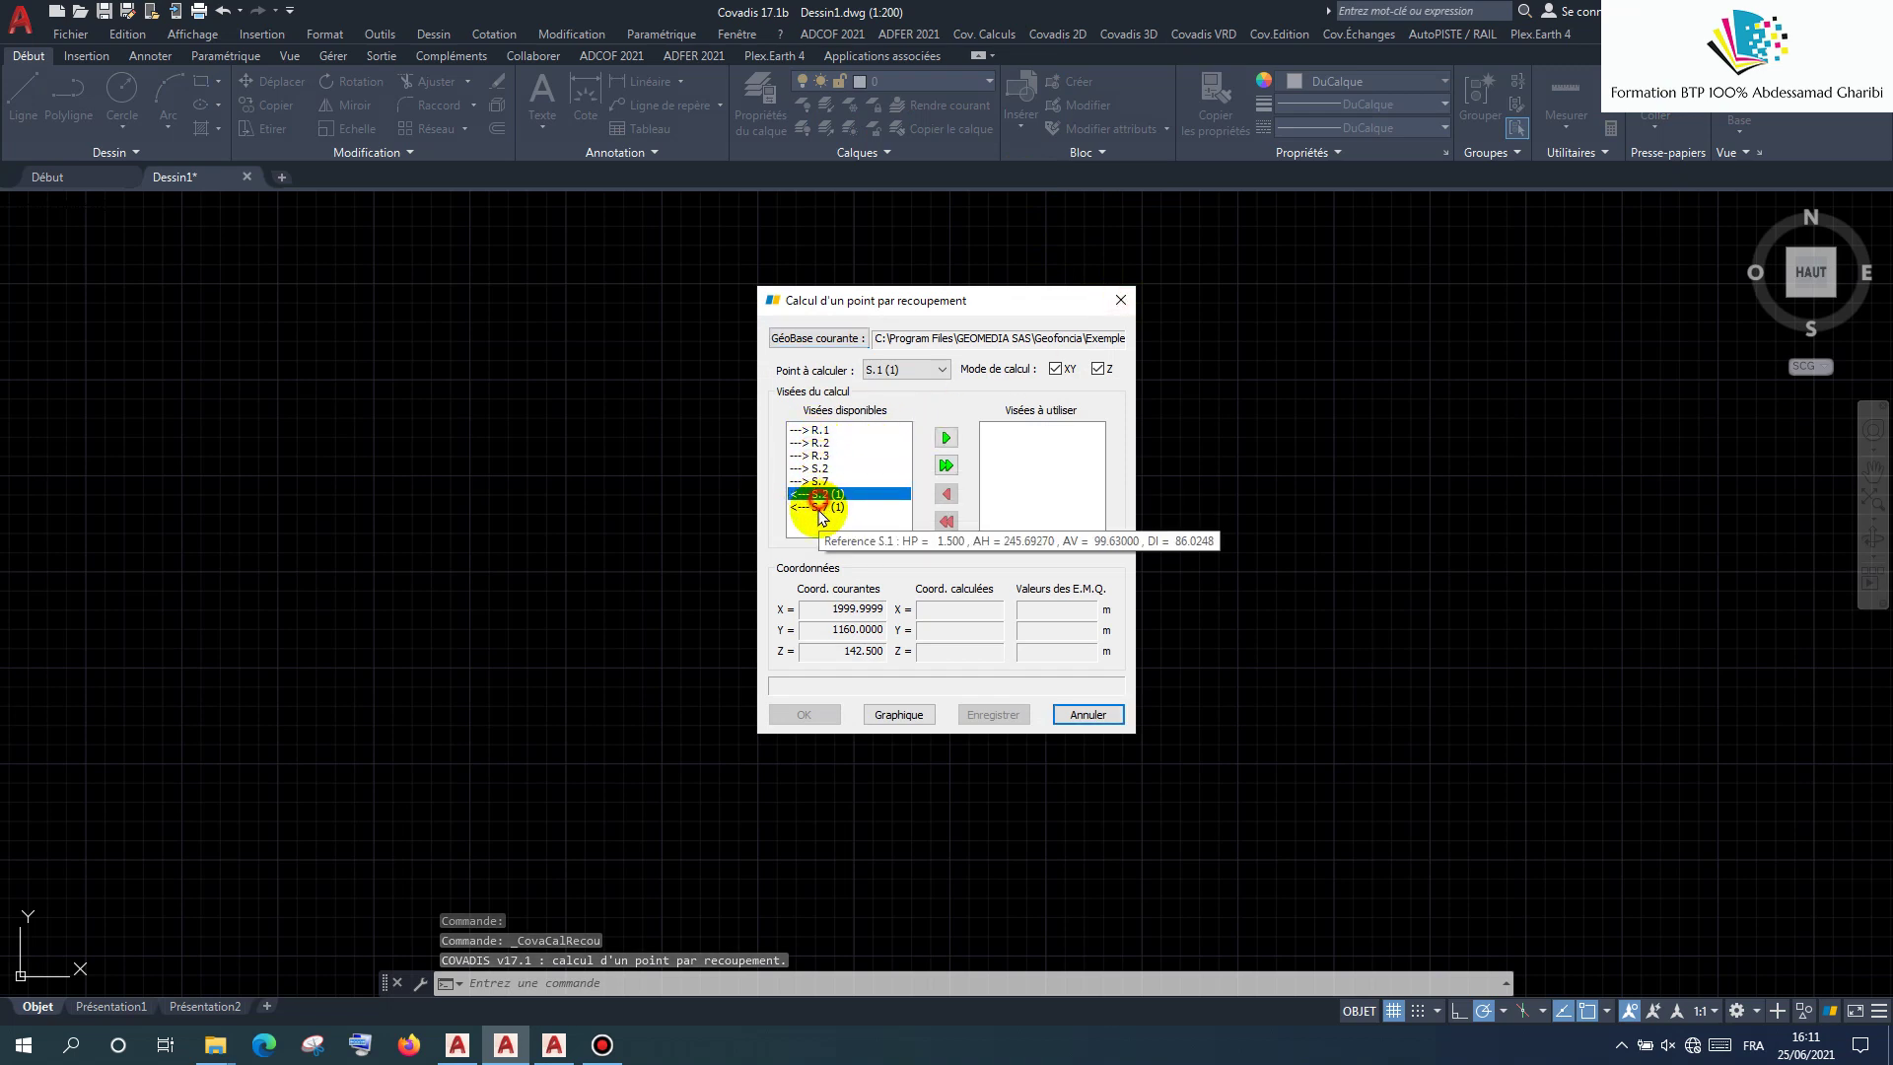
click(944, 440)
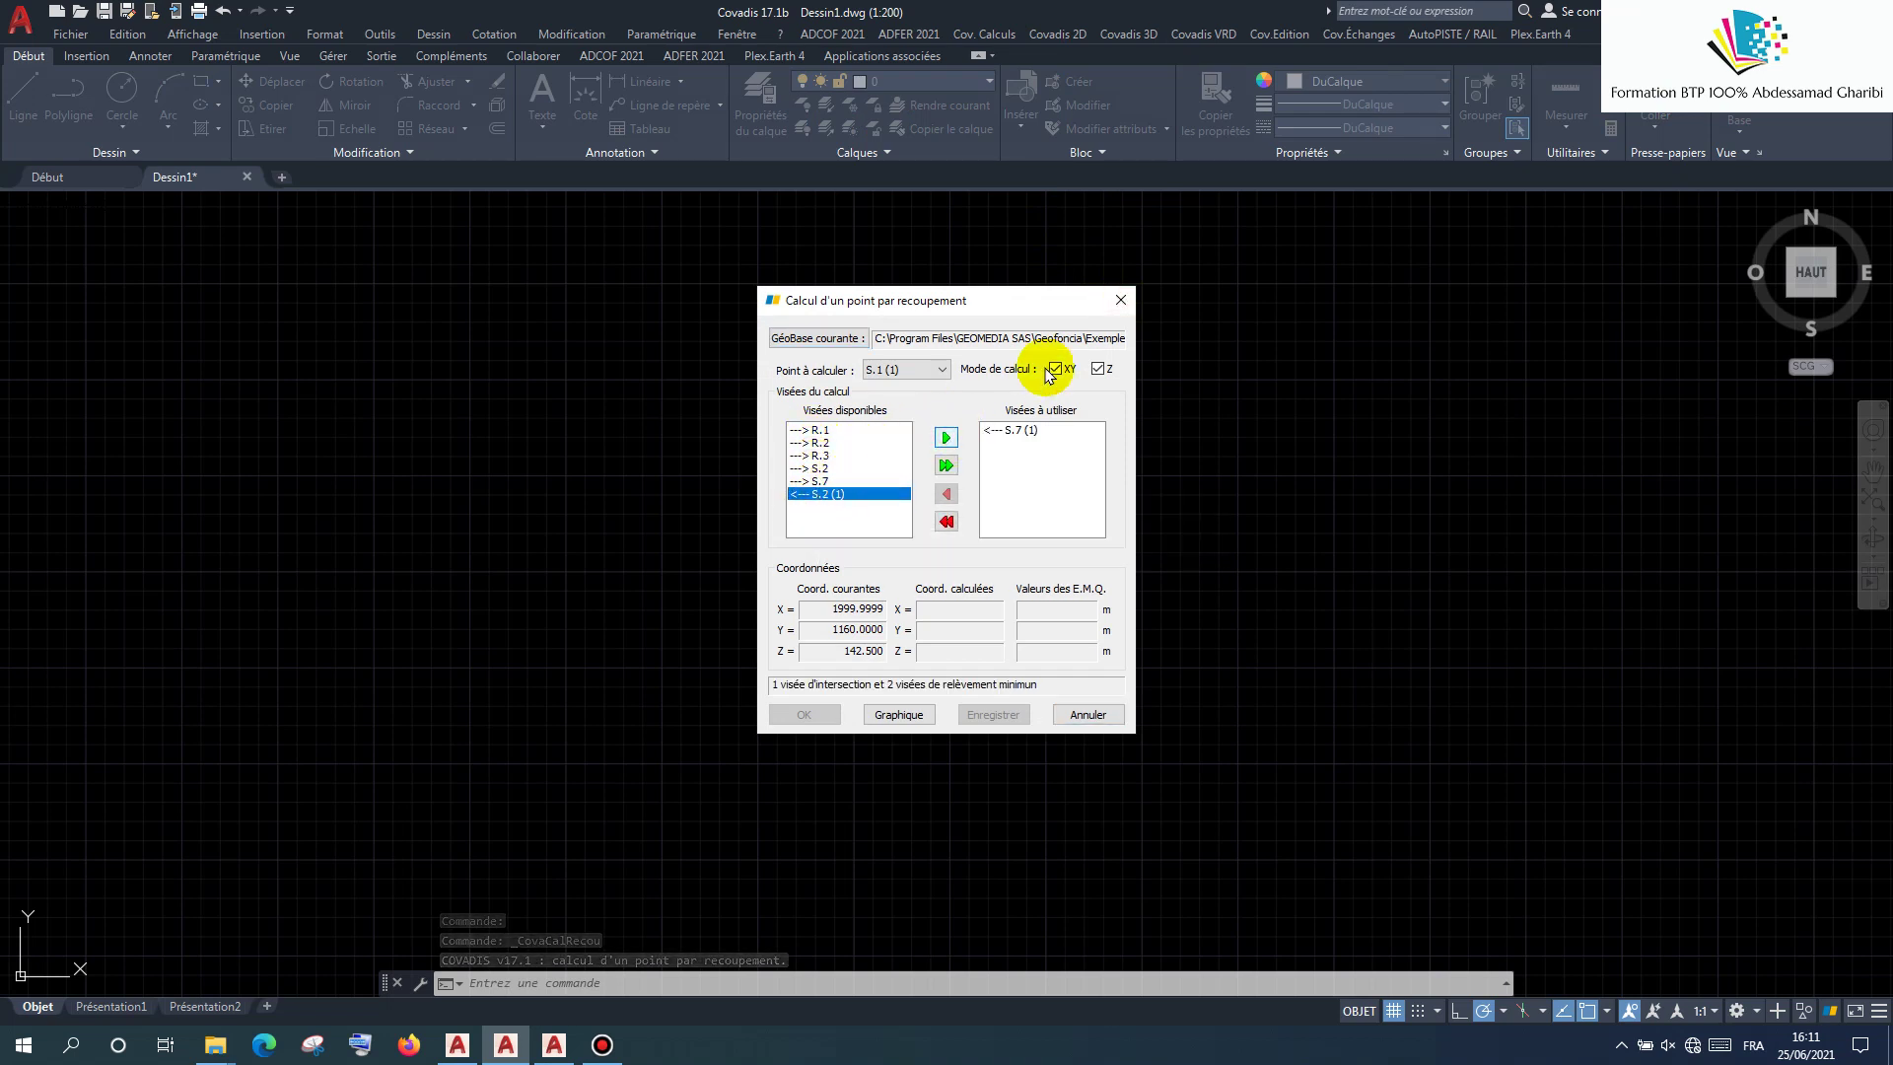
click(1120, 307)
Step: Open the Covadis 2D point cloud loading settings and close them unused
click(984, 35)
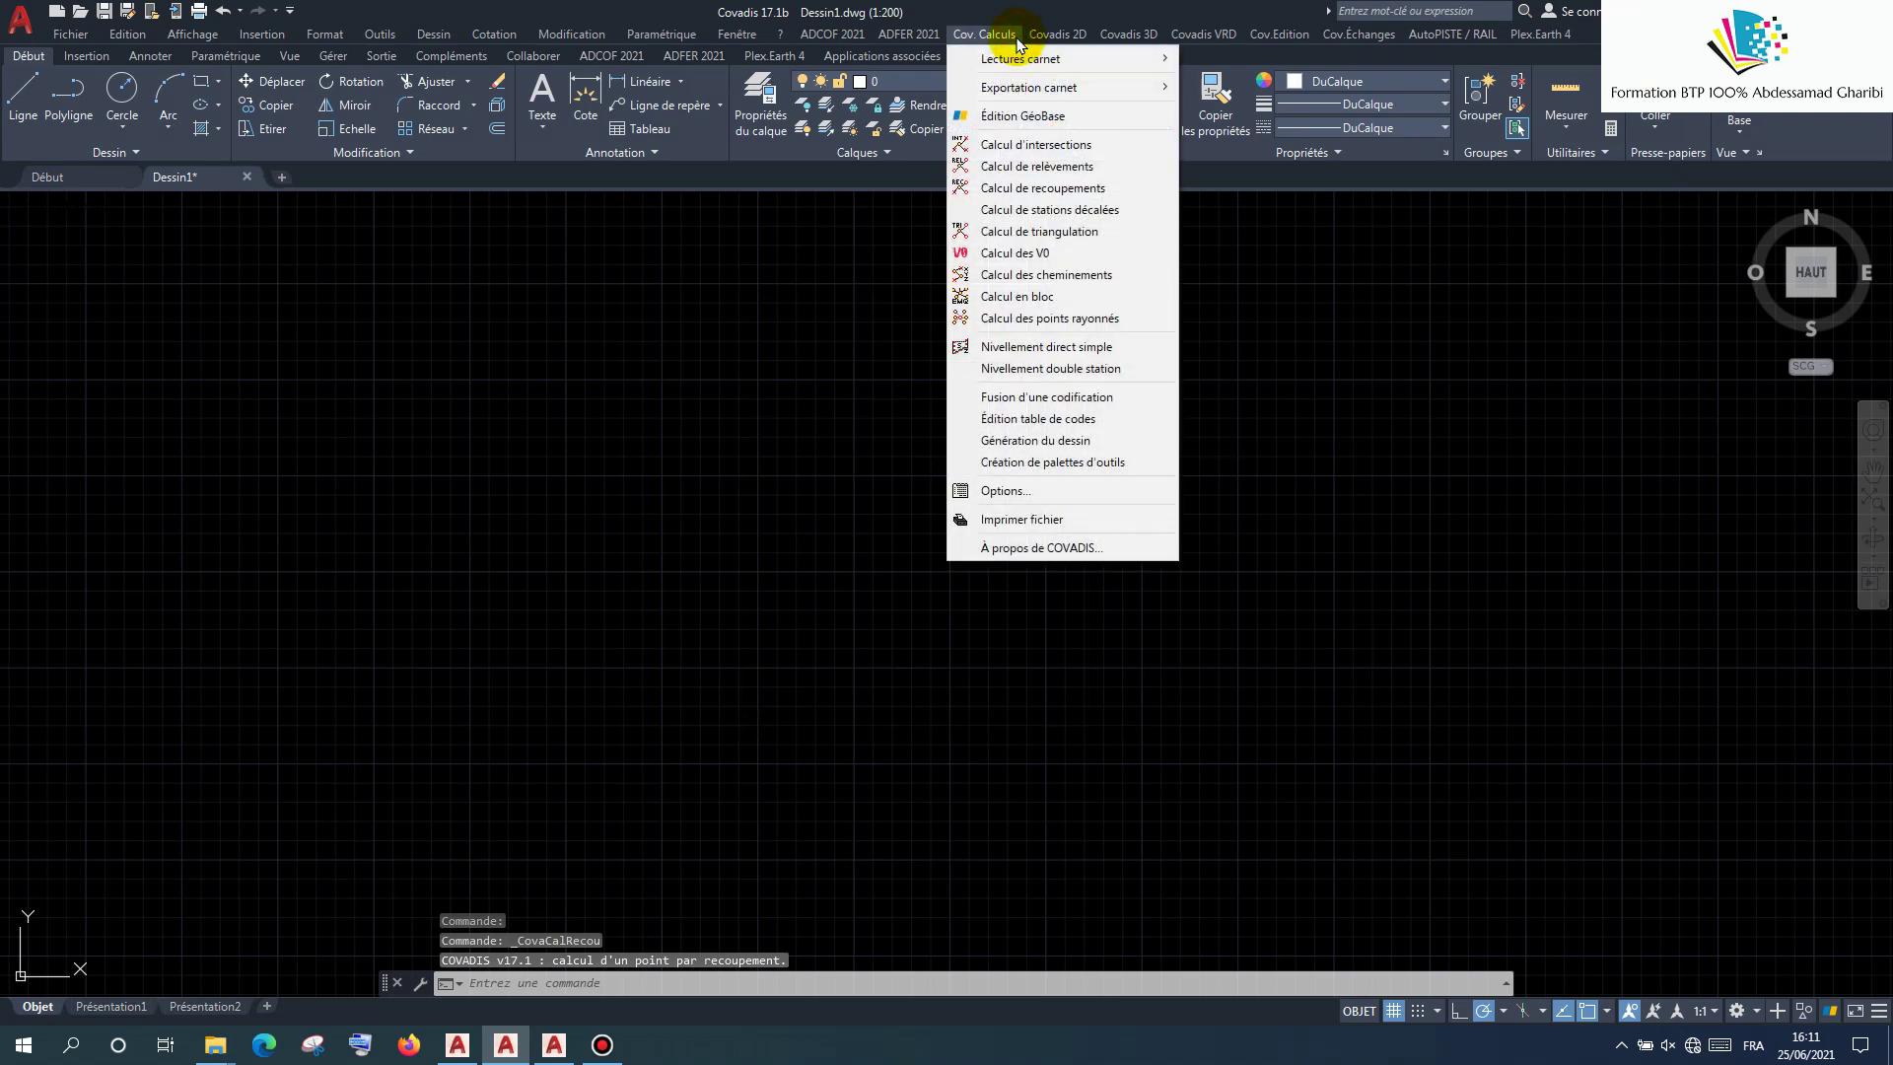
mouse_move(1117, 138)
click(1322, 143)
click(1173, 259)
Step: Show the RAIL toolbar, create and validate Nouveau Projet, and start a plan axis by PI
click(1150, 44)
mouse_move(1452, 33)
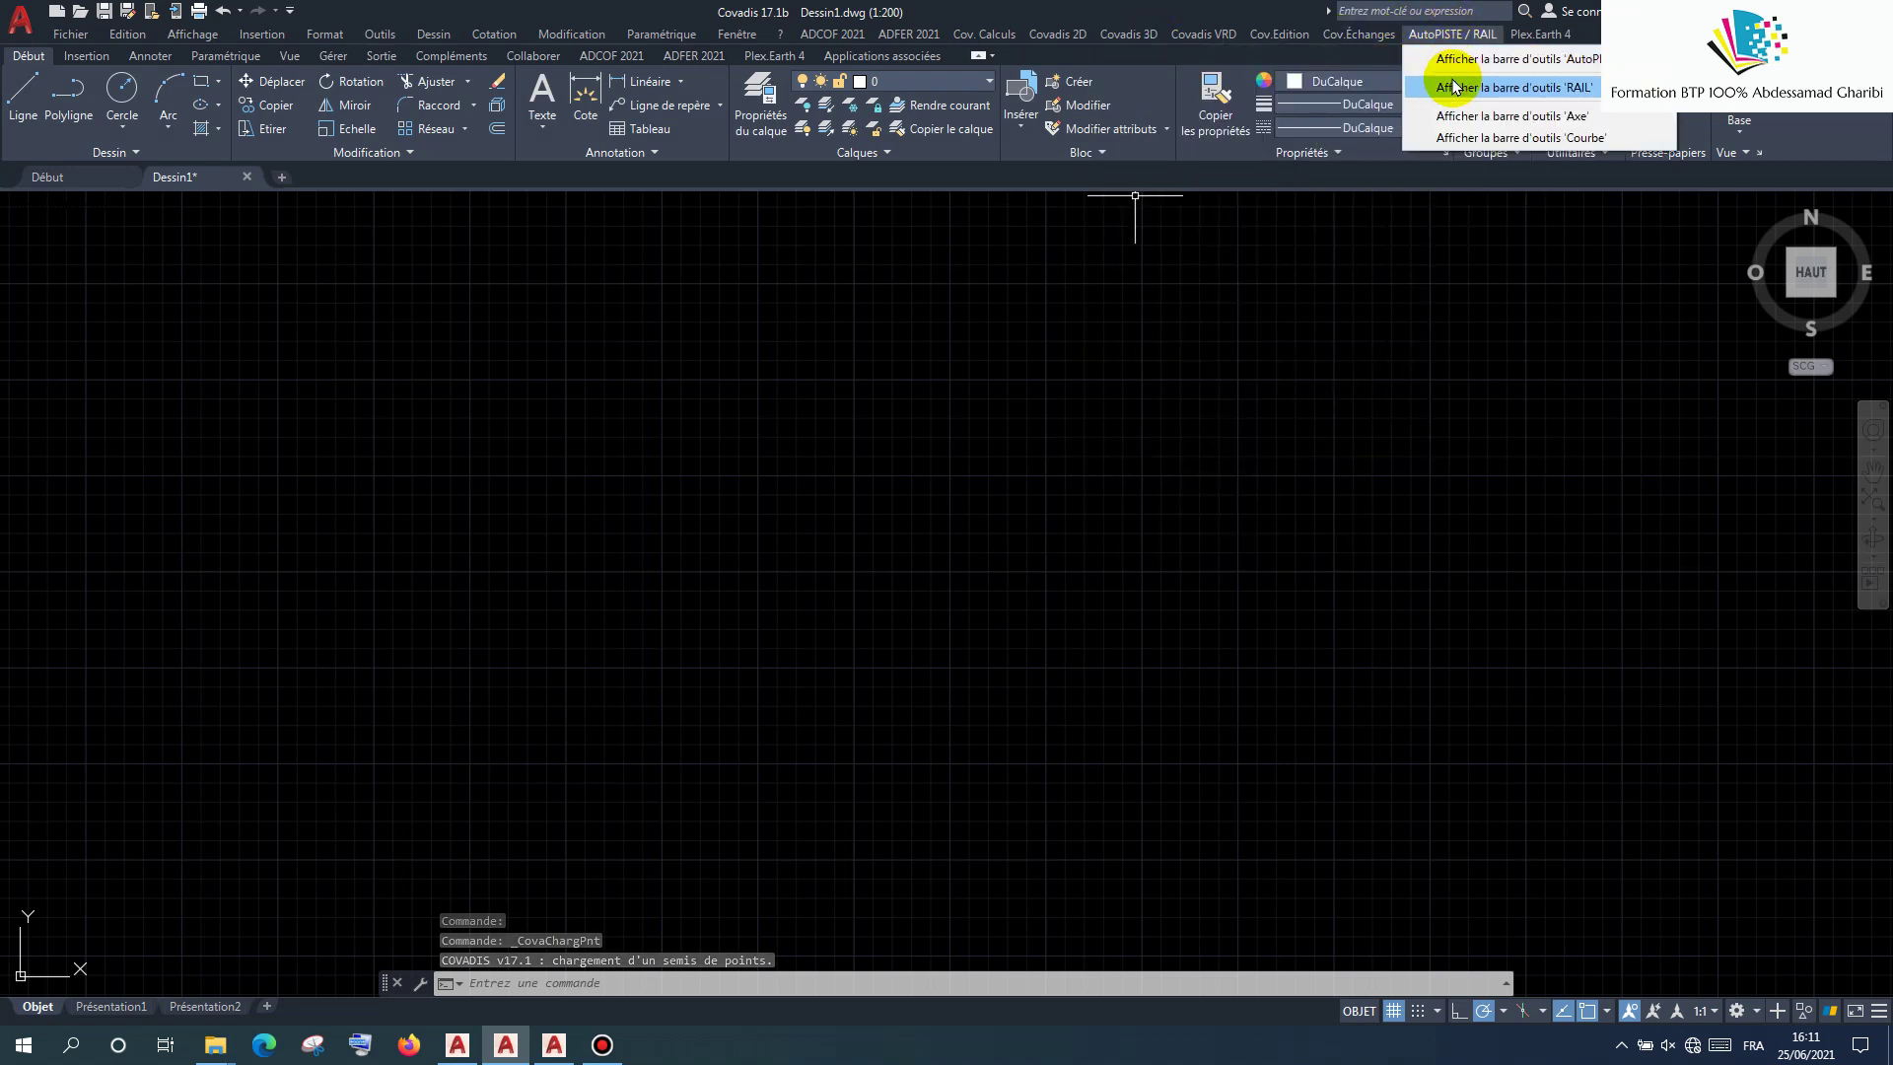
click(1457, 88)
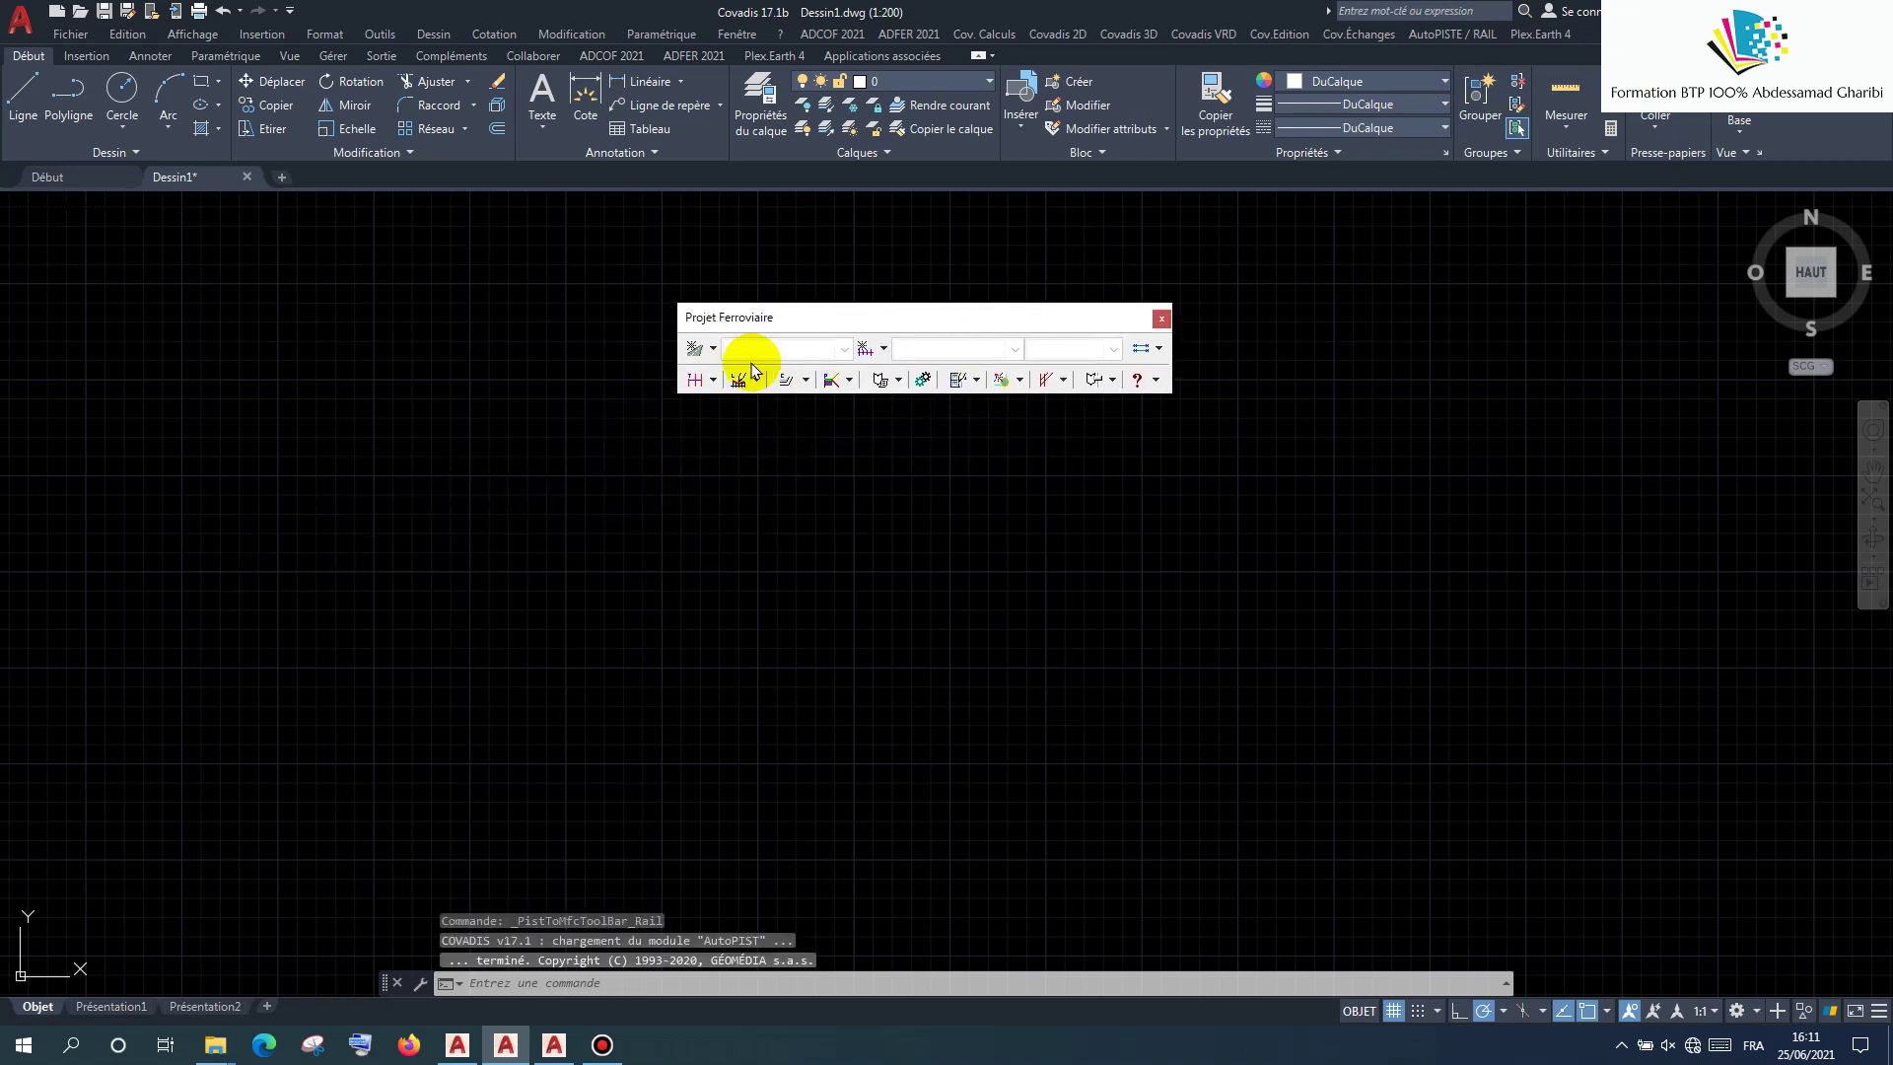
click(693, 350)
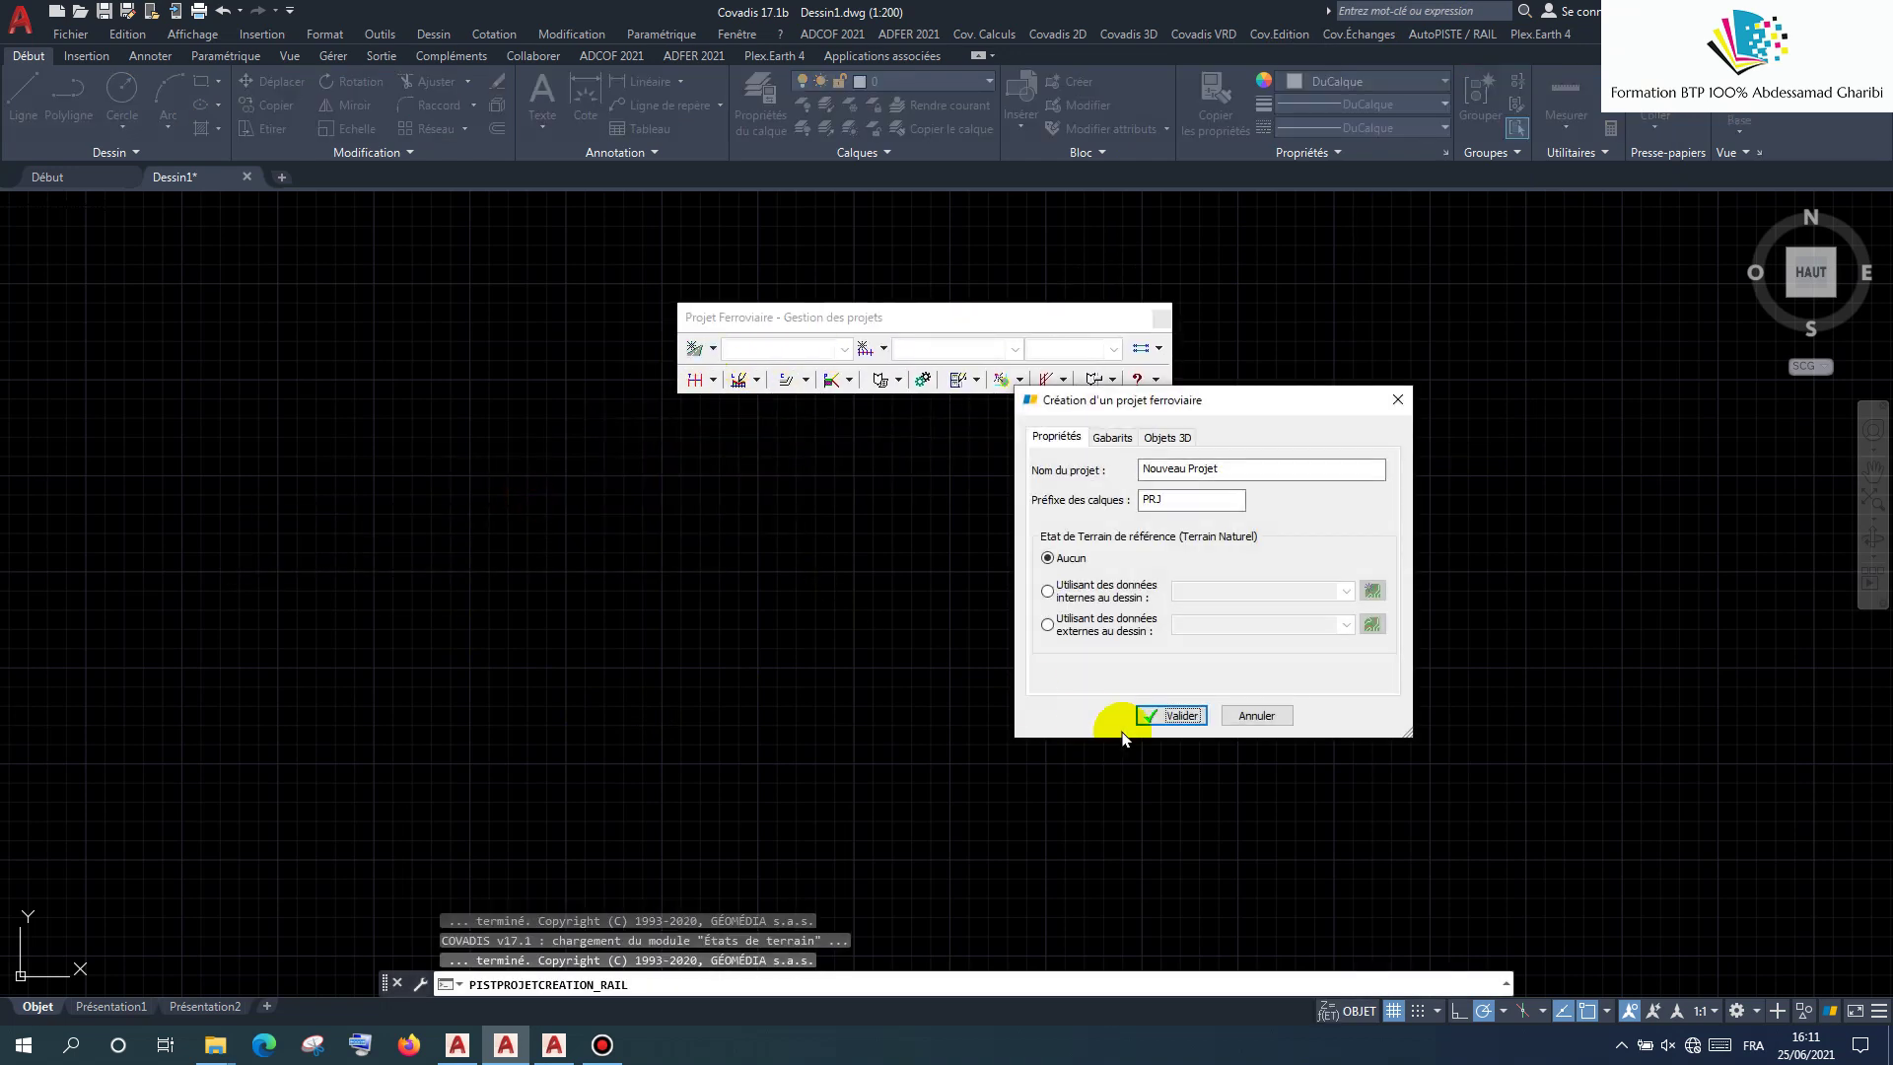
click(1142, 725)
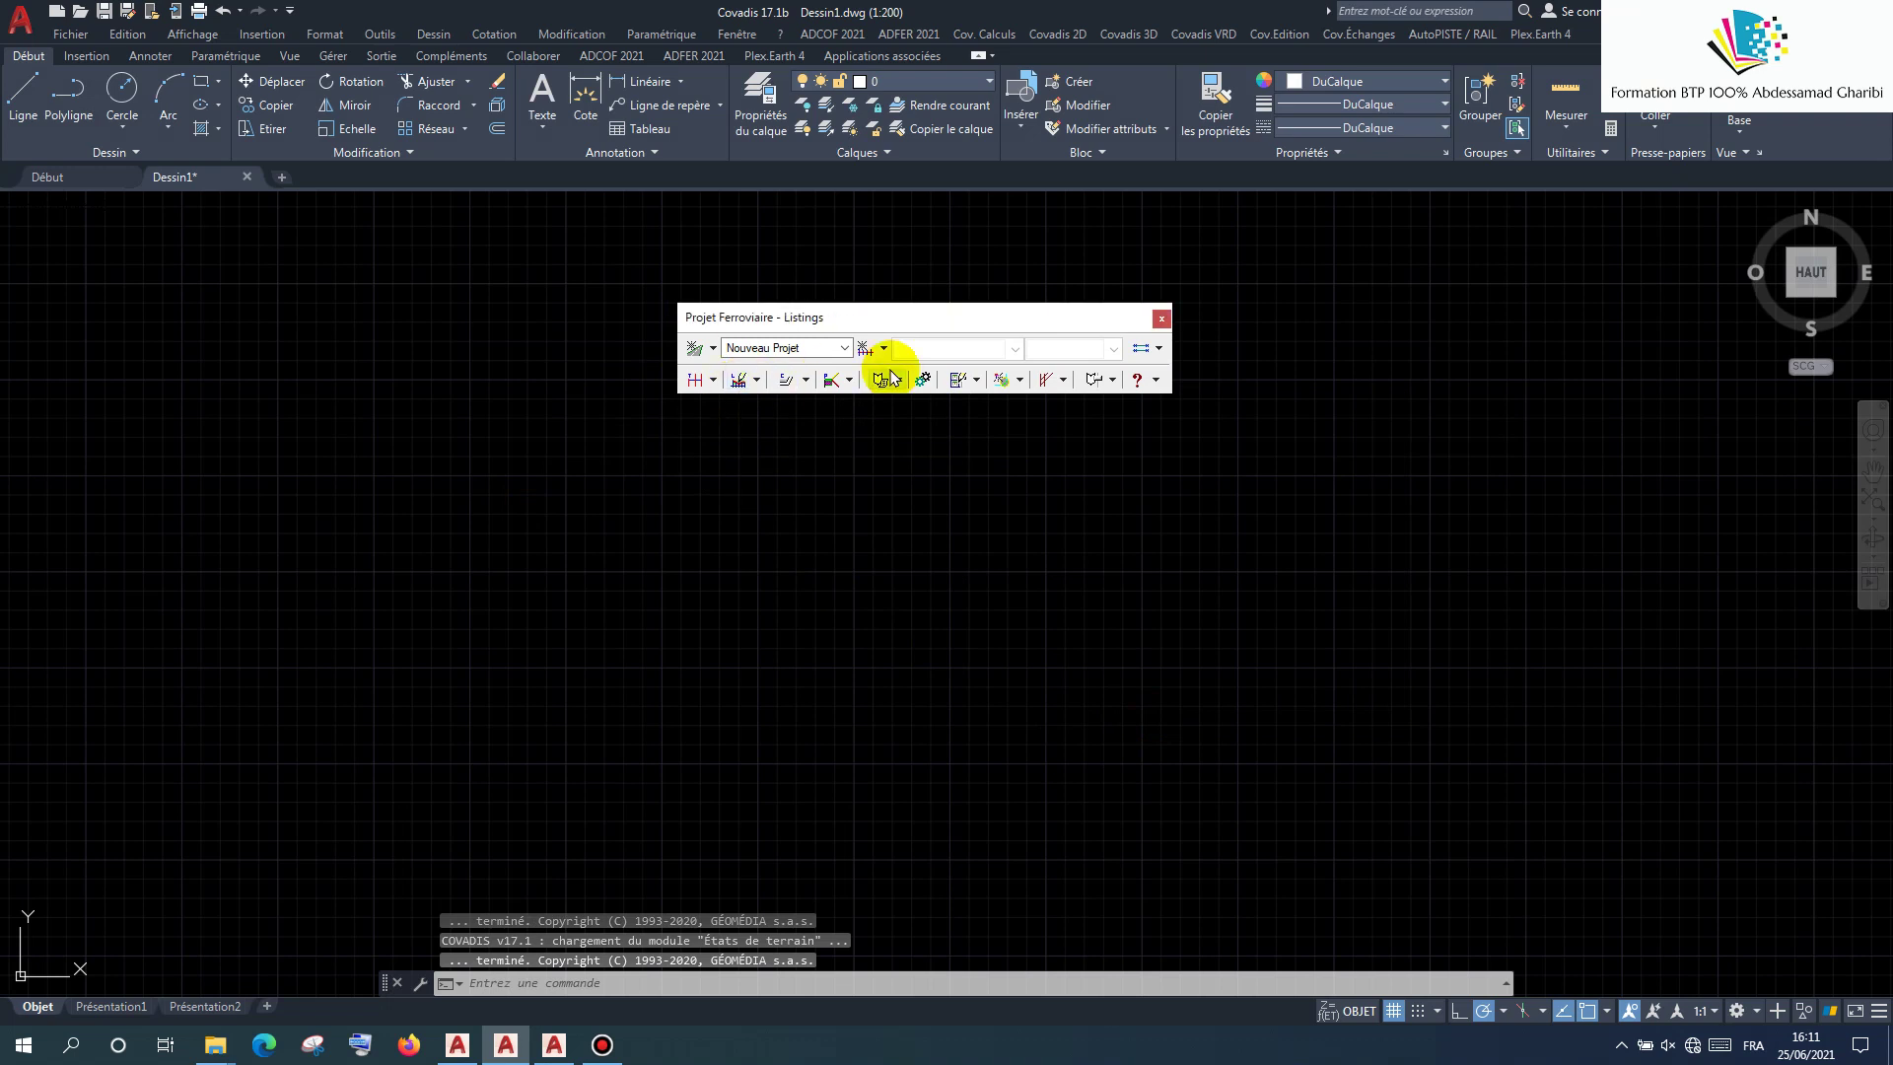
click(884, 348)
click(900, 419)
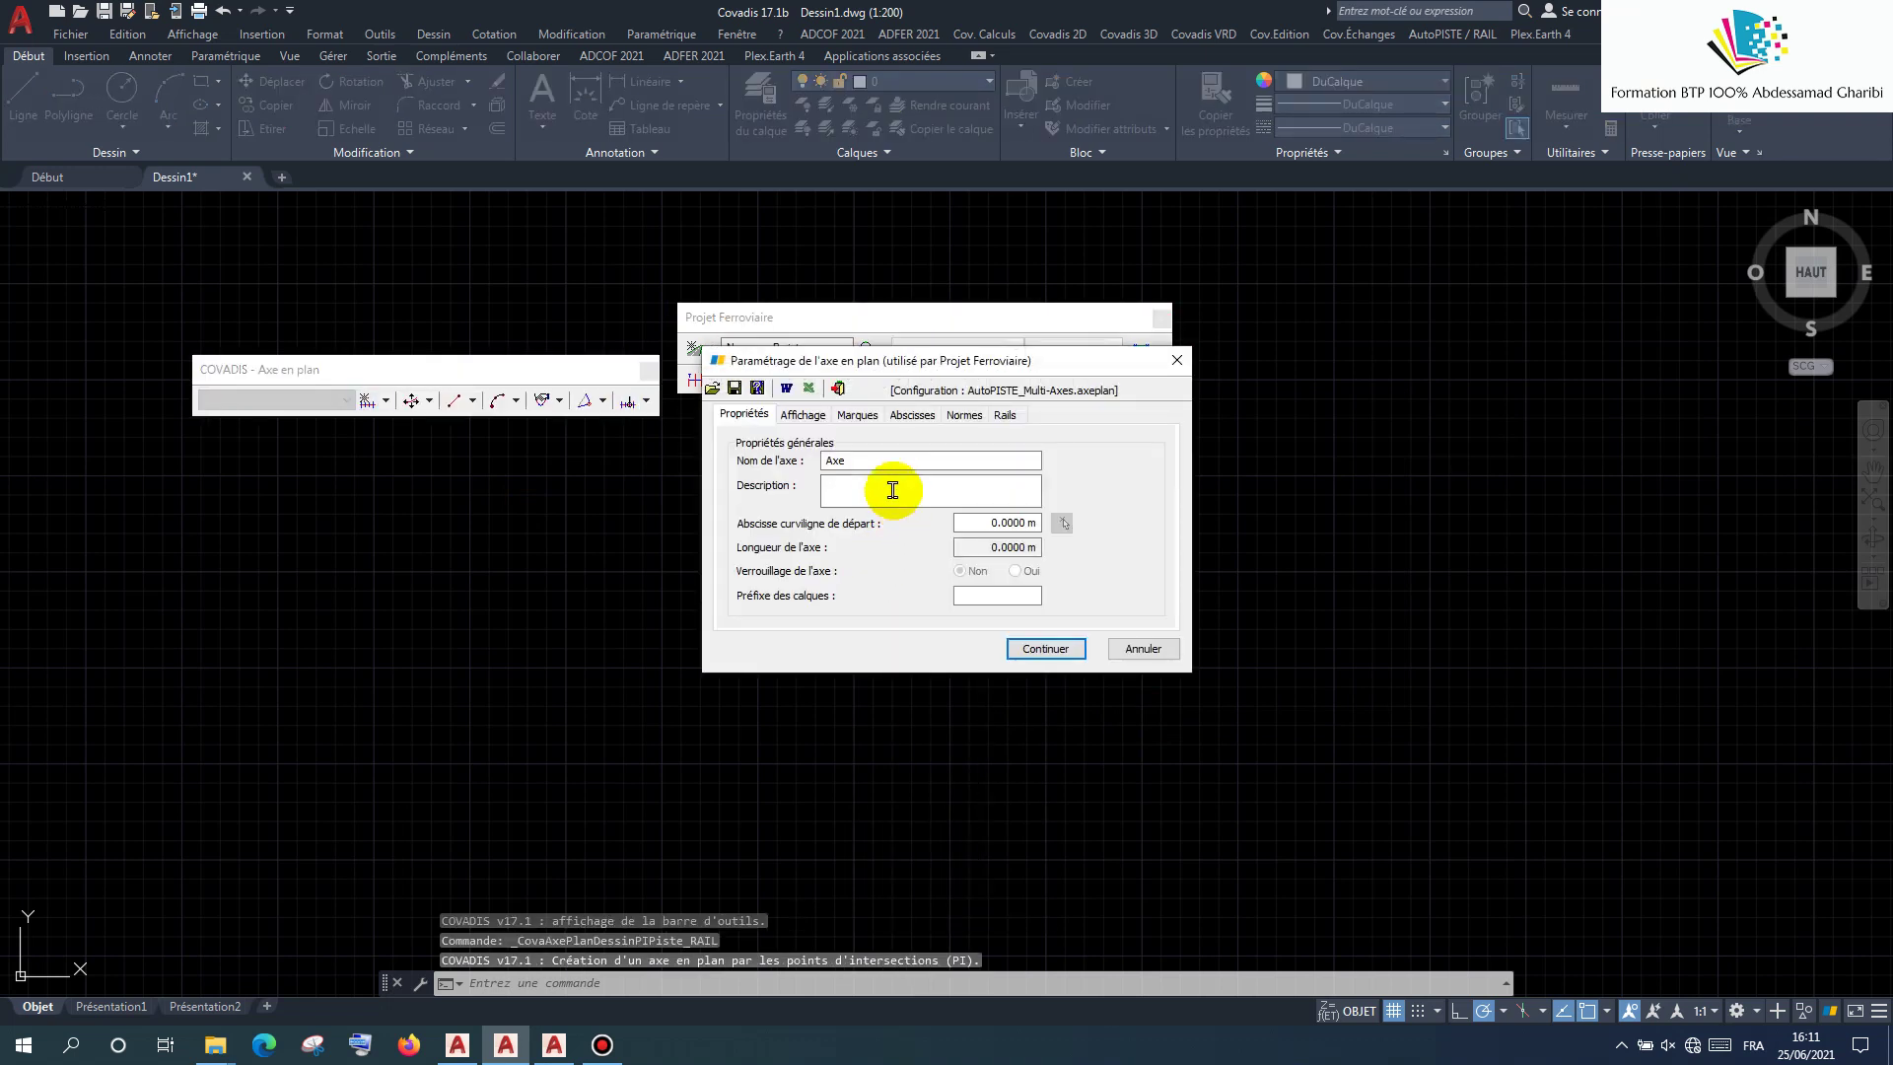
Step: Rename the axis Axe V1 and assign the Train norm IN 3278 - 270
click(898, 459)
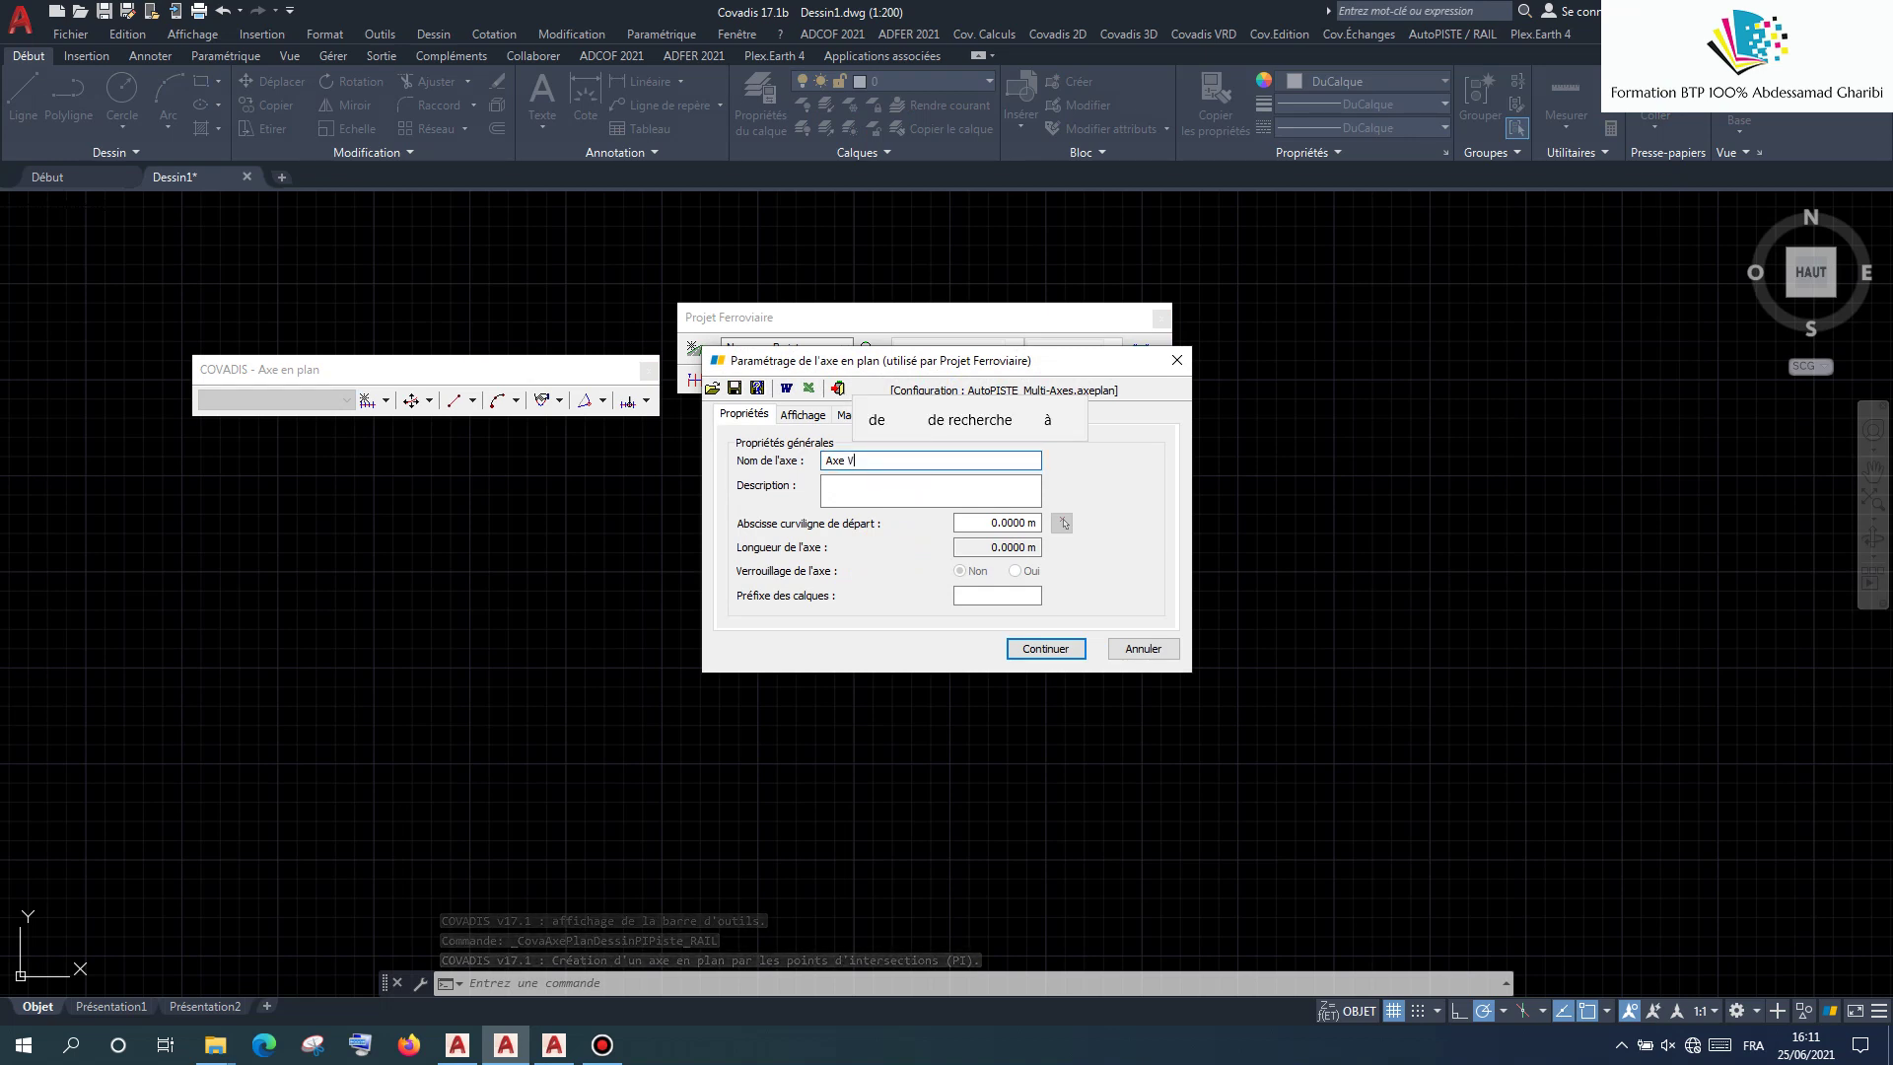
text(V1)
click(1005, 414)
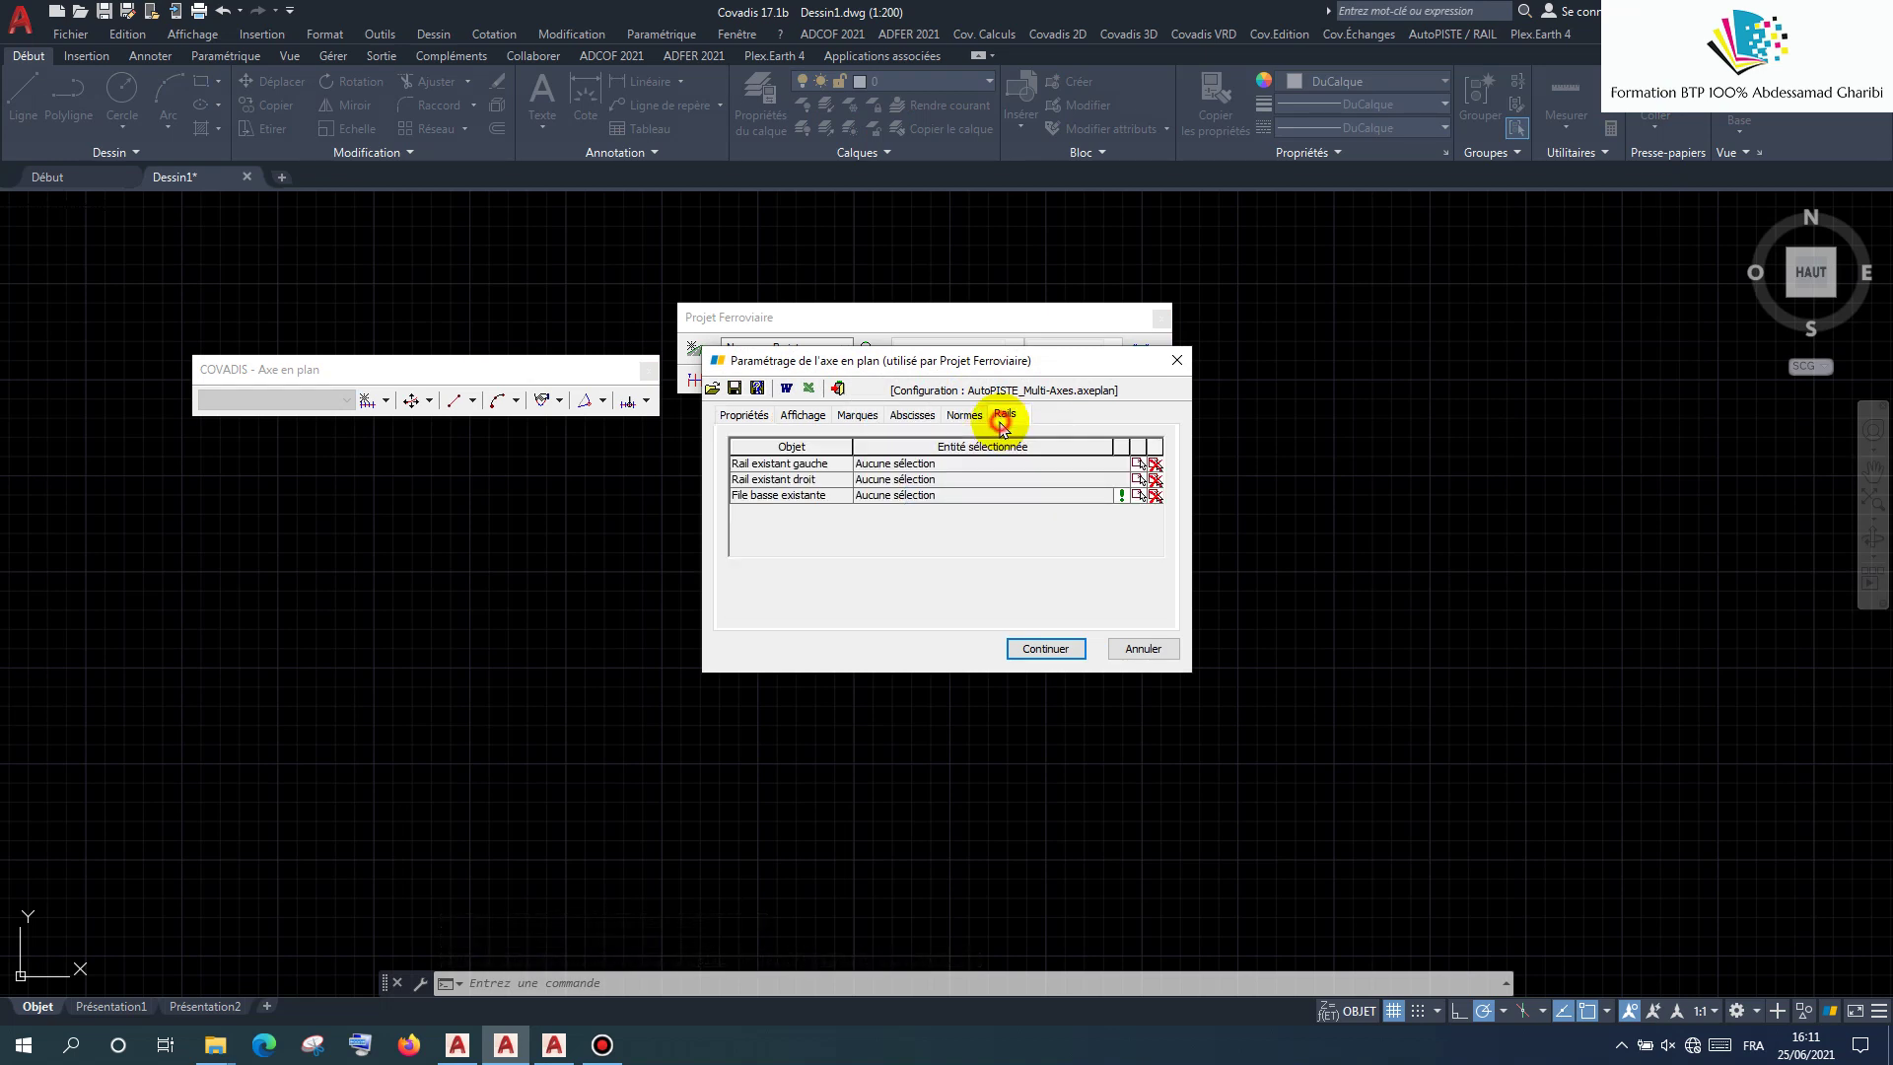
click(964, 414)
click(871, 465)
click(868, 495)
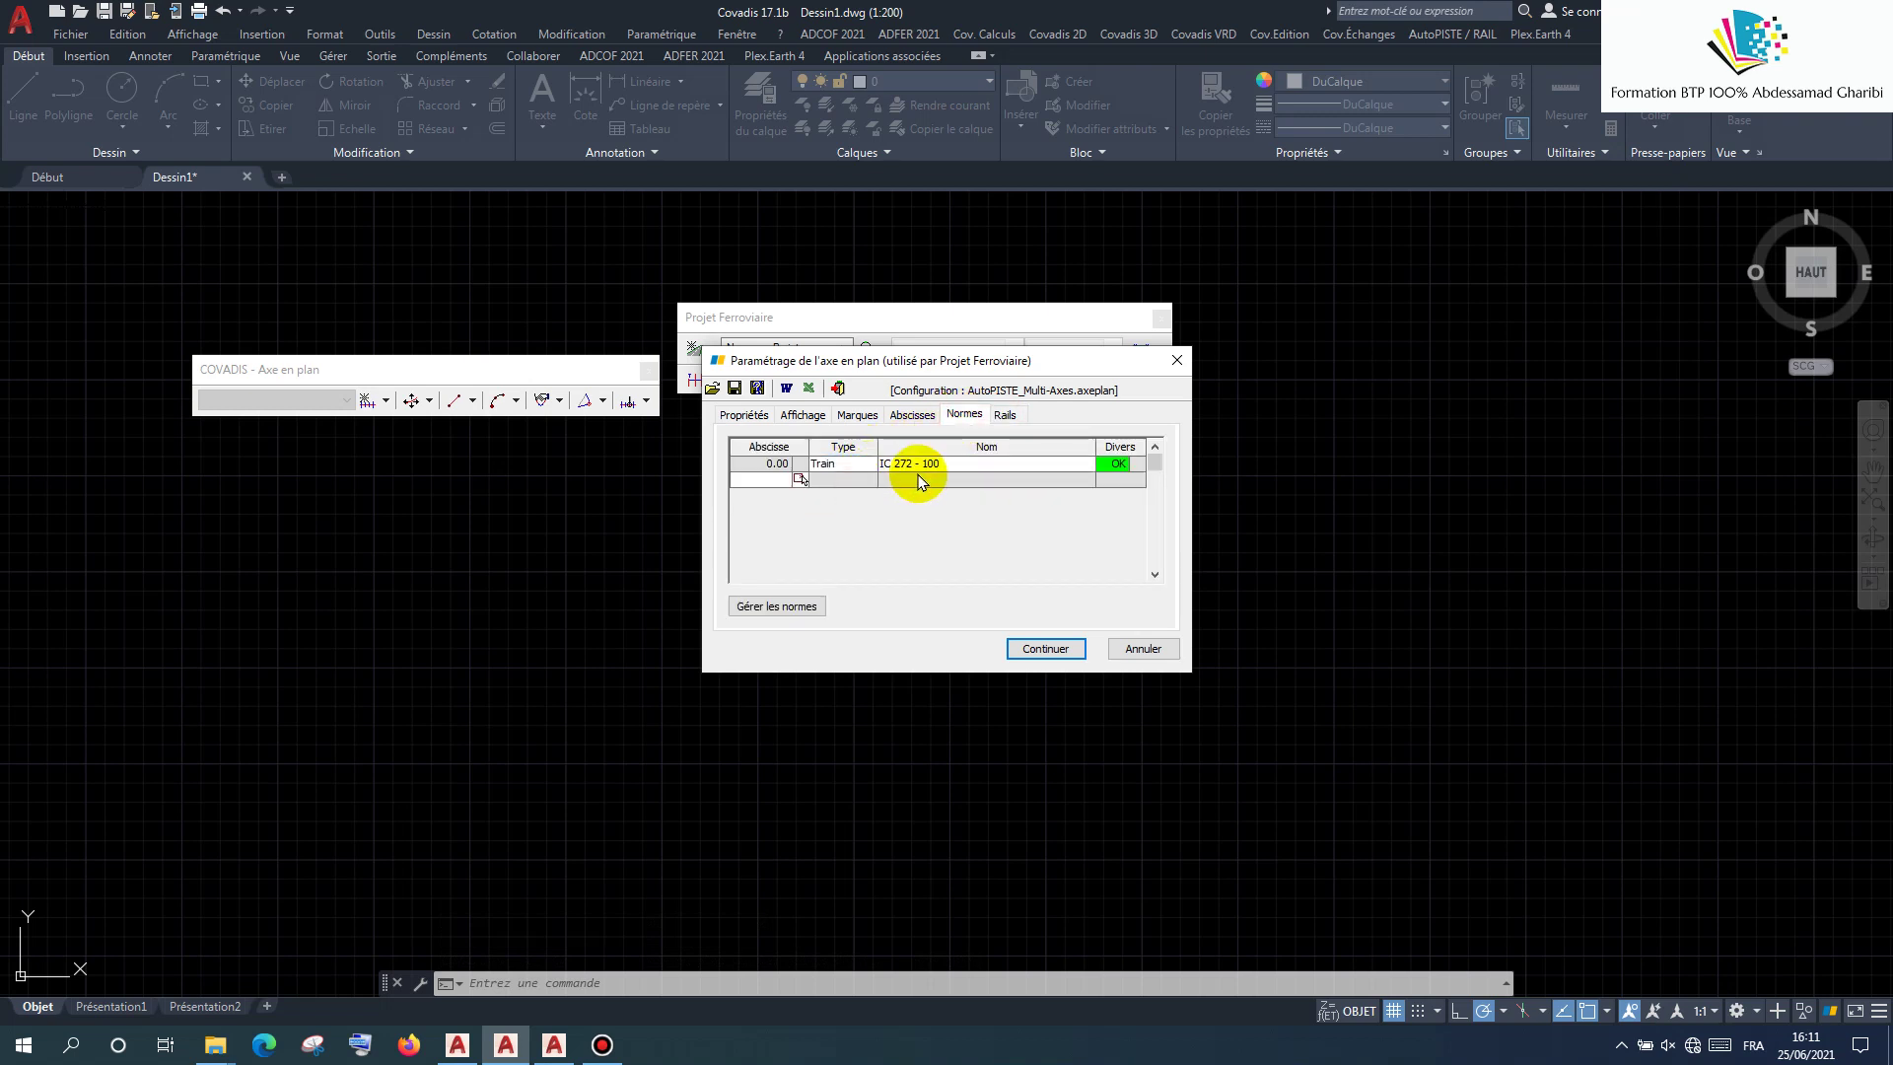
click(910, 465)
click(911, 560)
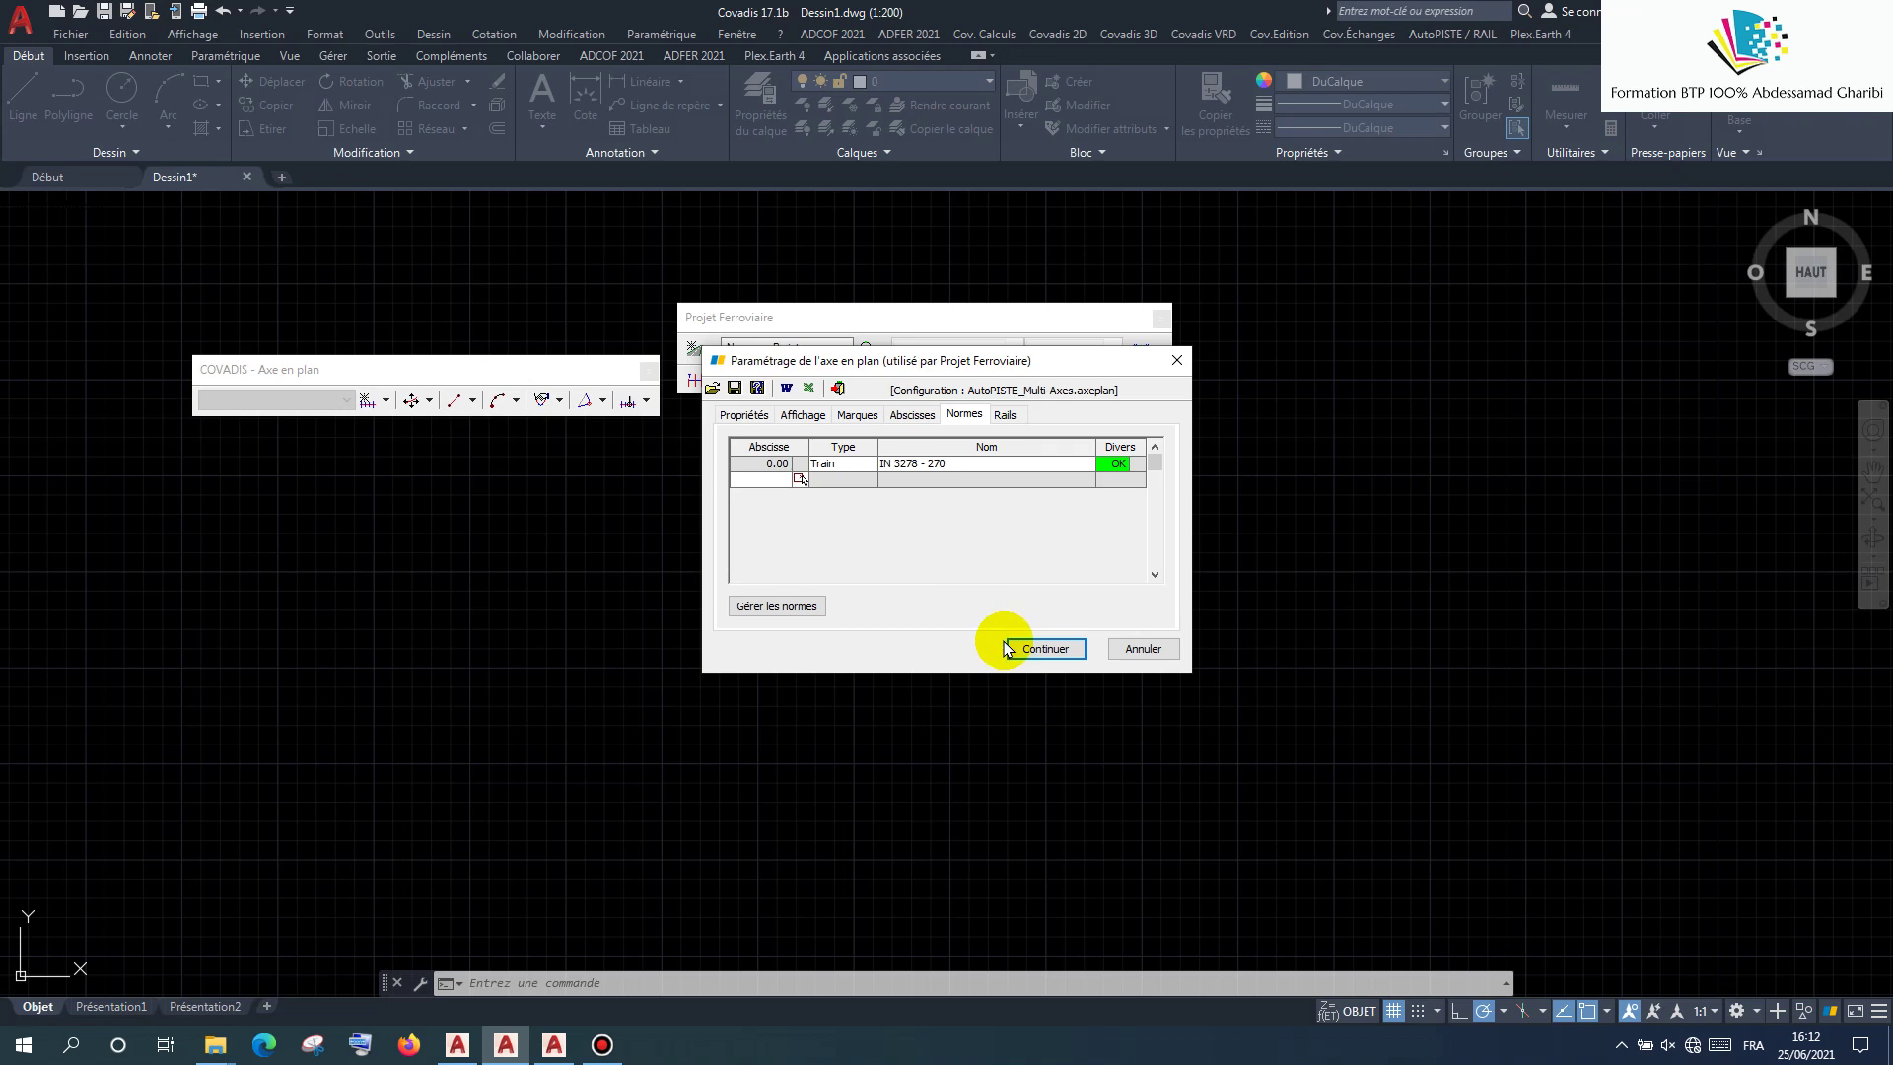
Step: Draw Axe V1 through five PI points with 120 m arcs, then open perpendicular tabulation settings
click(1027, 647)
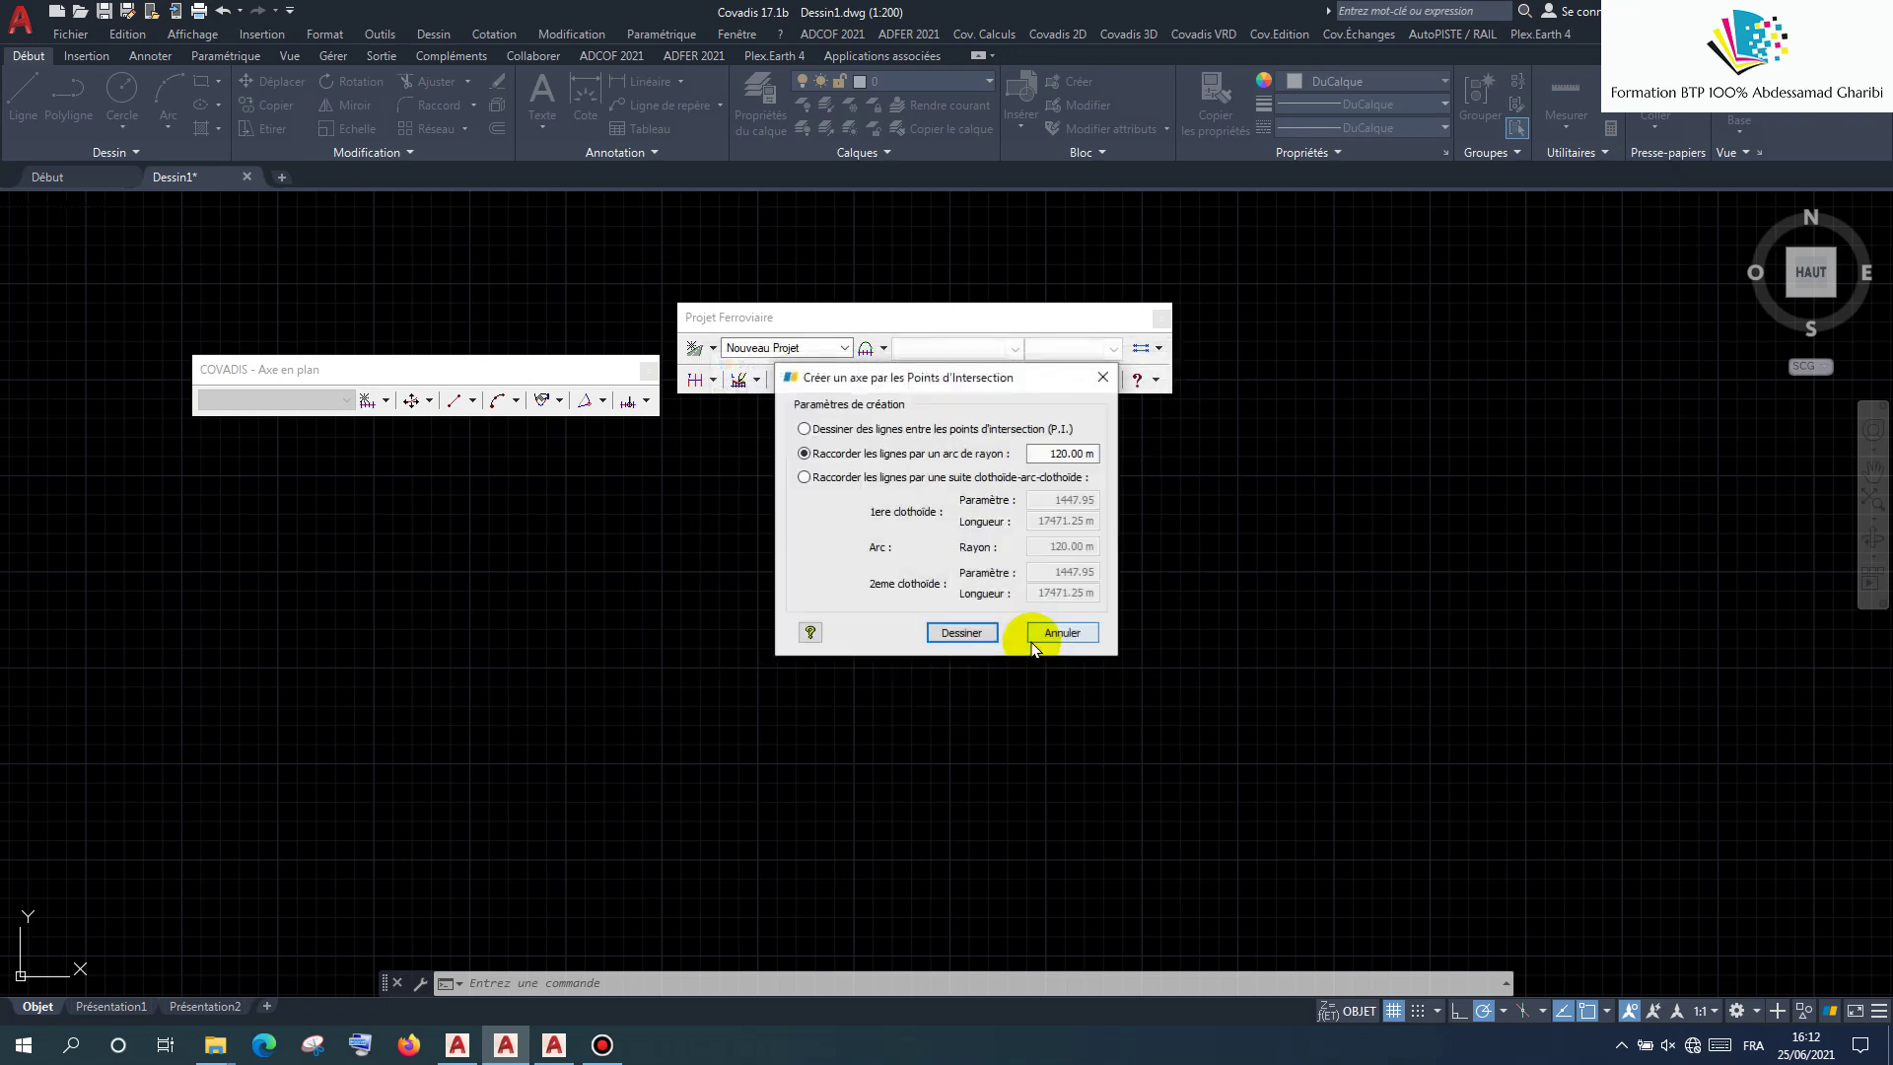
click(970, 638)
click(352, 576)
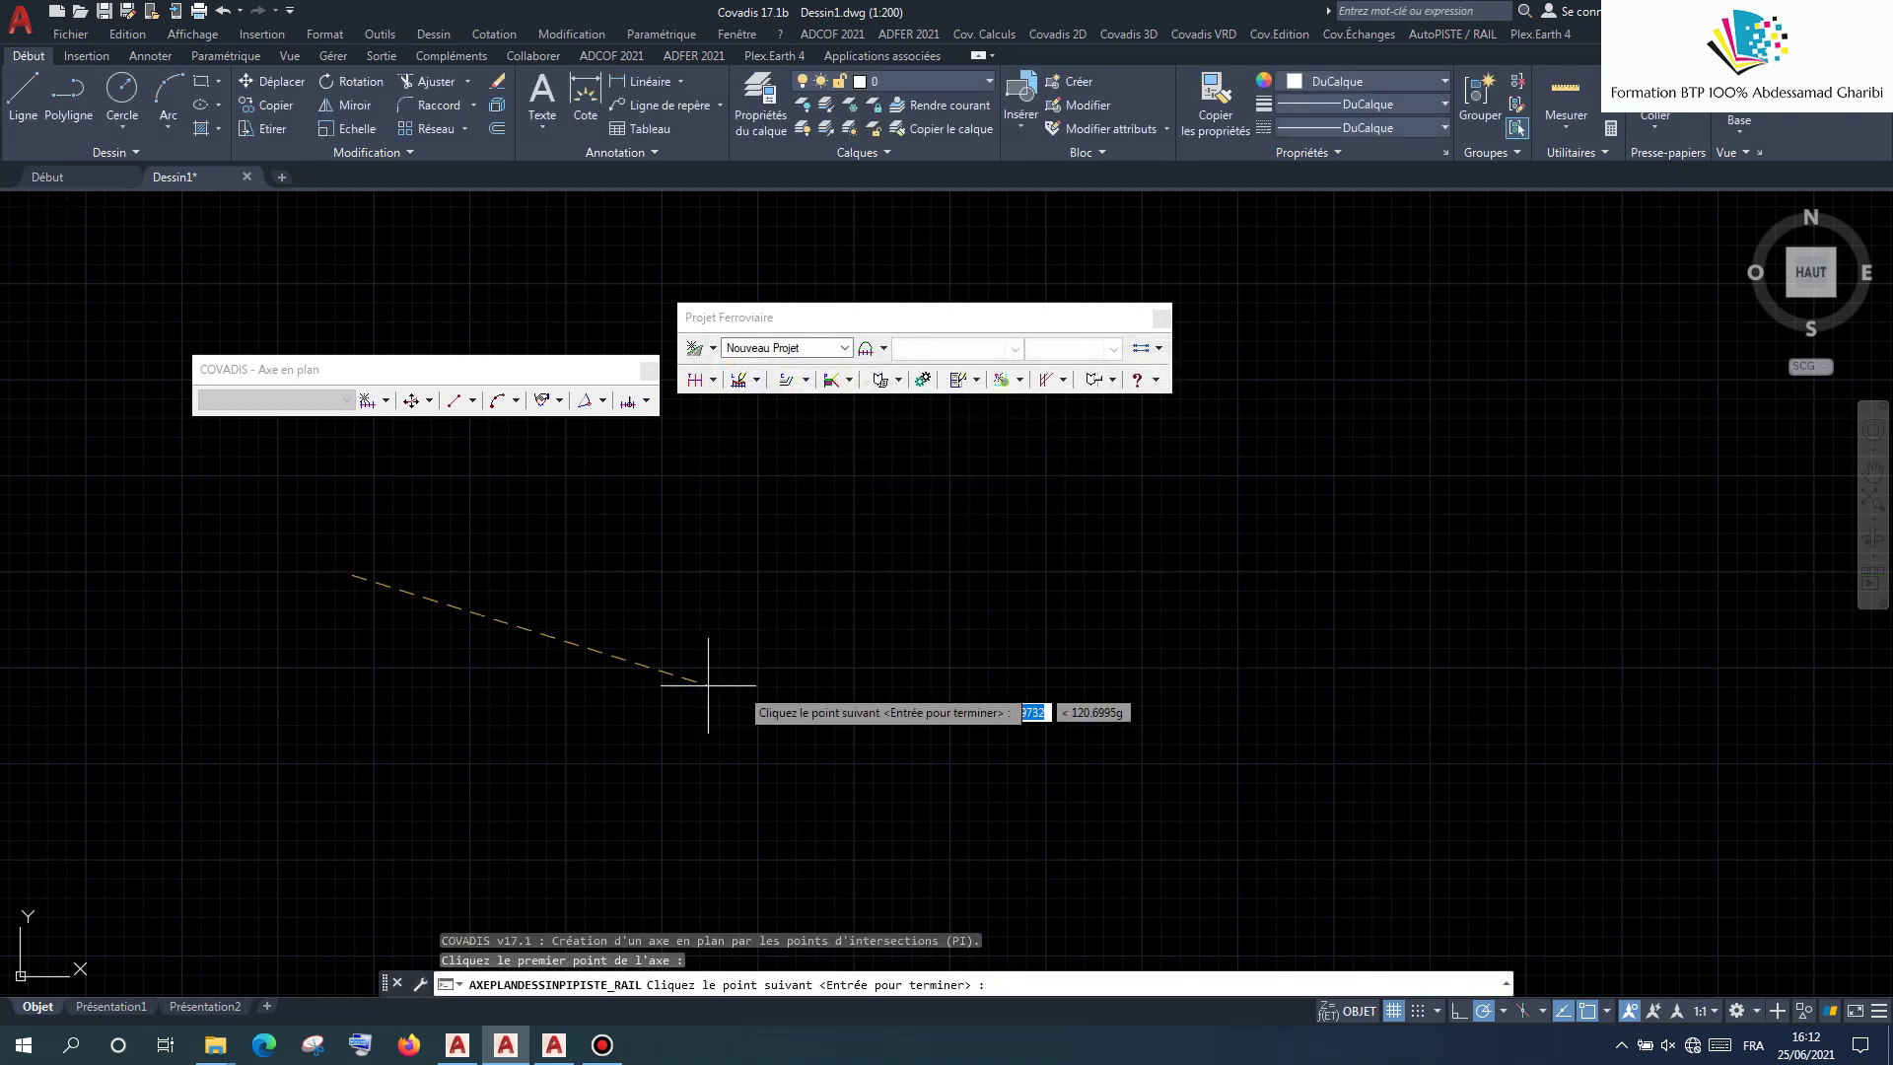
click(783, 693)
click(1085, 693)
click(1371, 610)
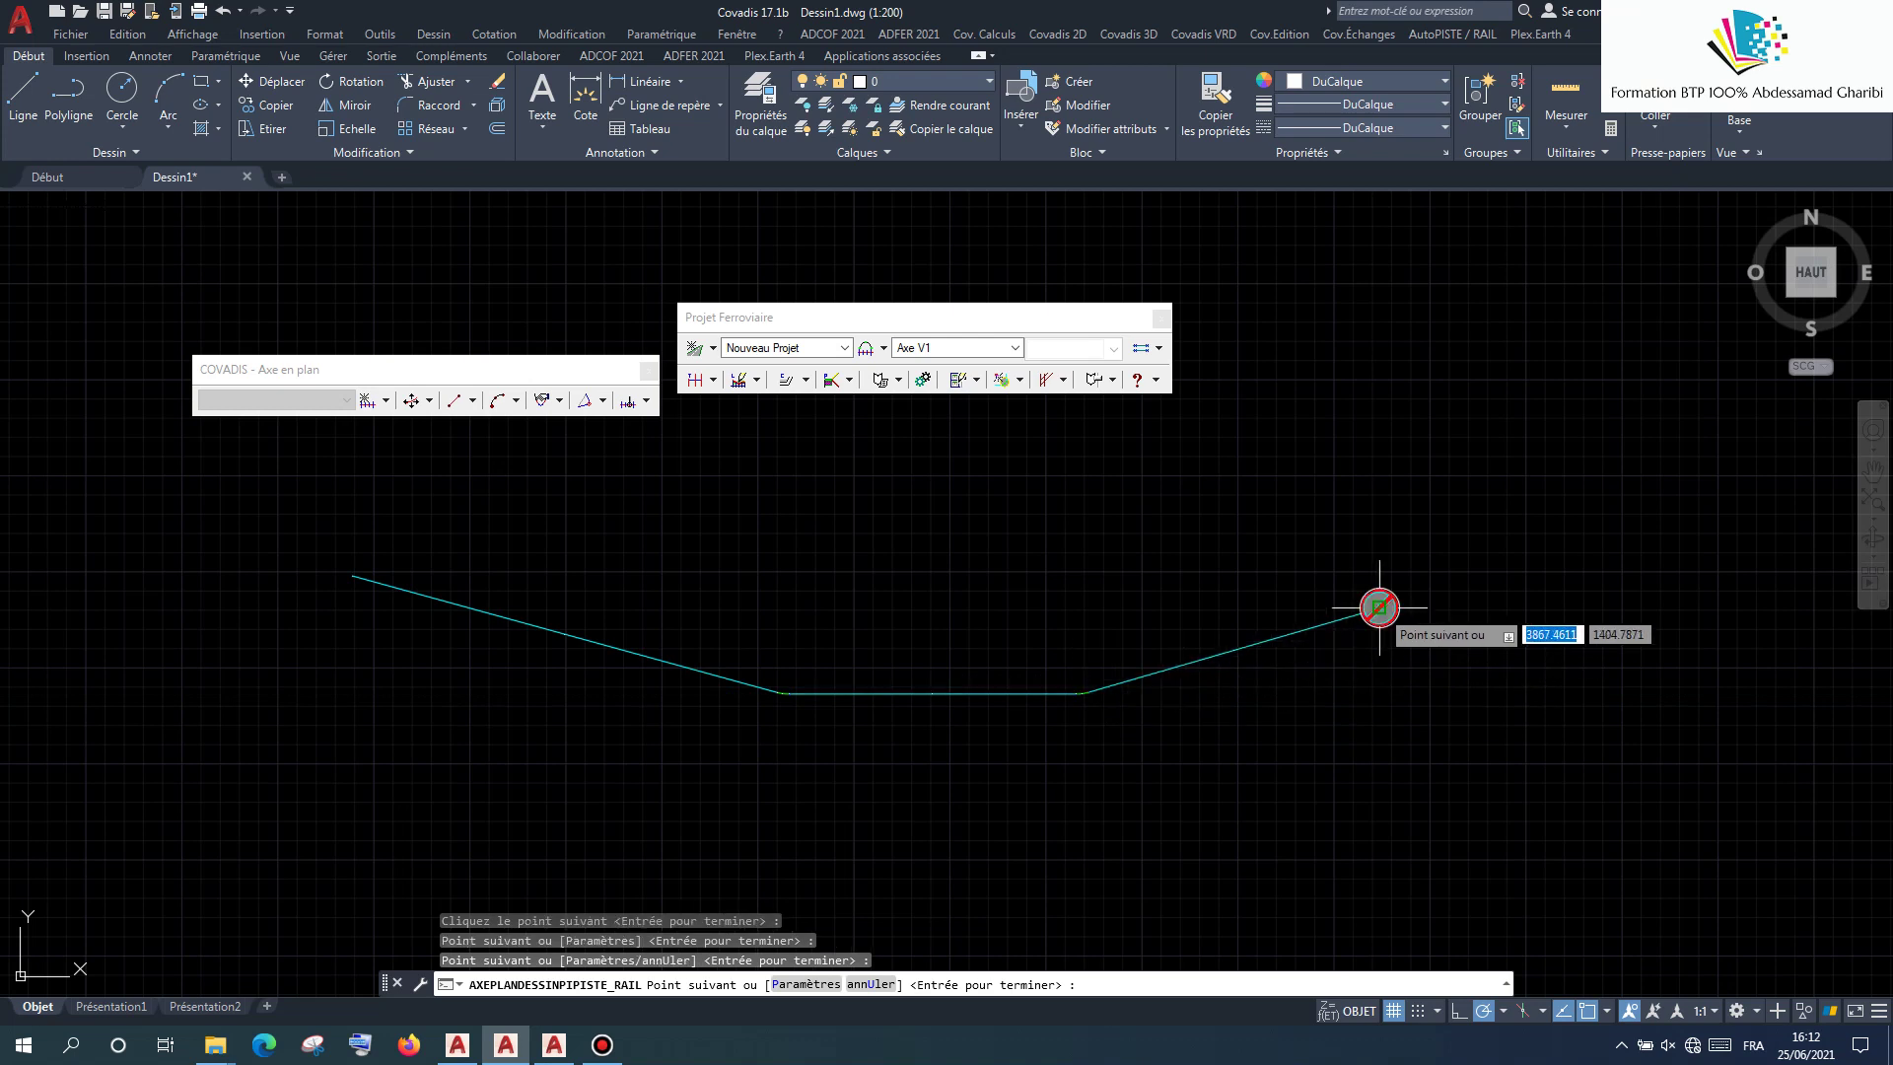
click(1596, 457)
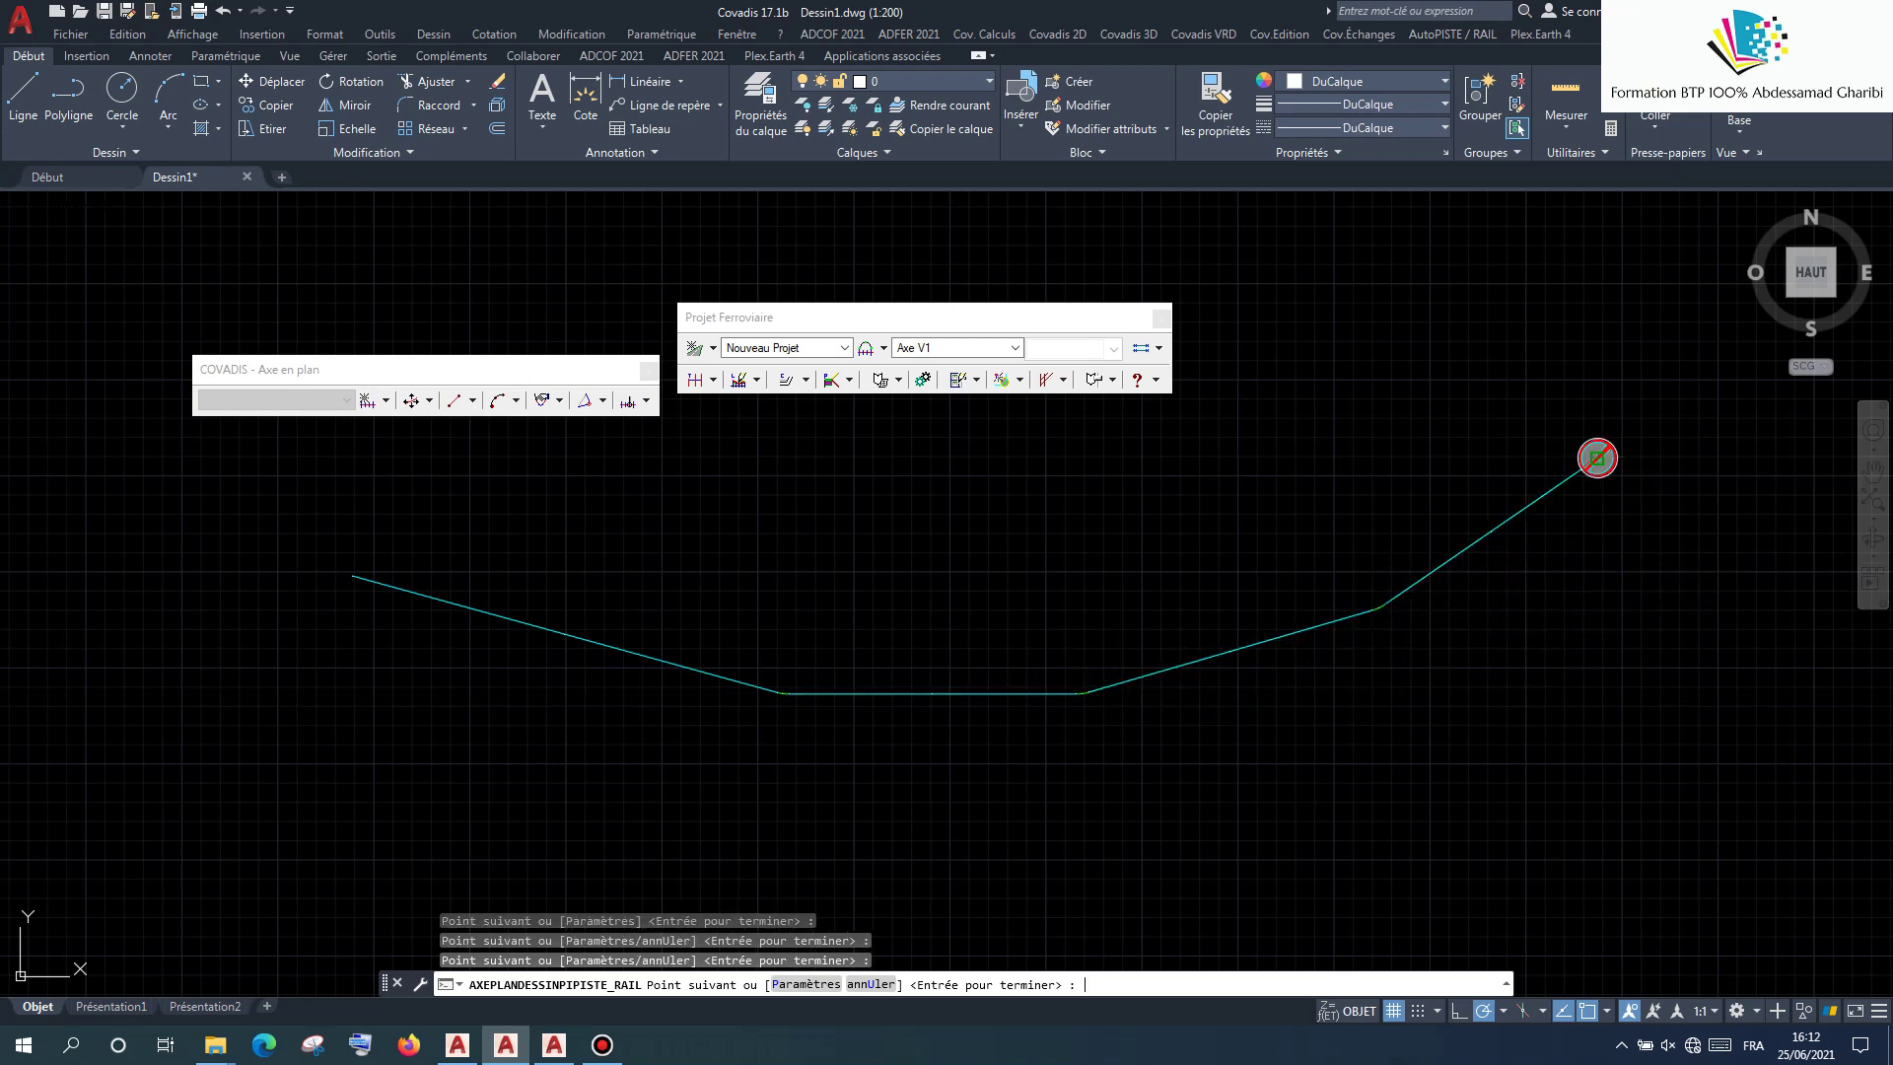
key(Return)
click(698, 380)
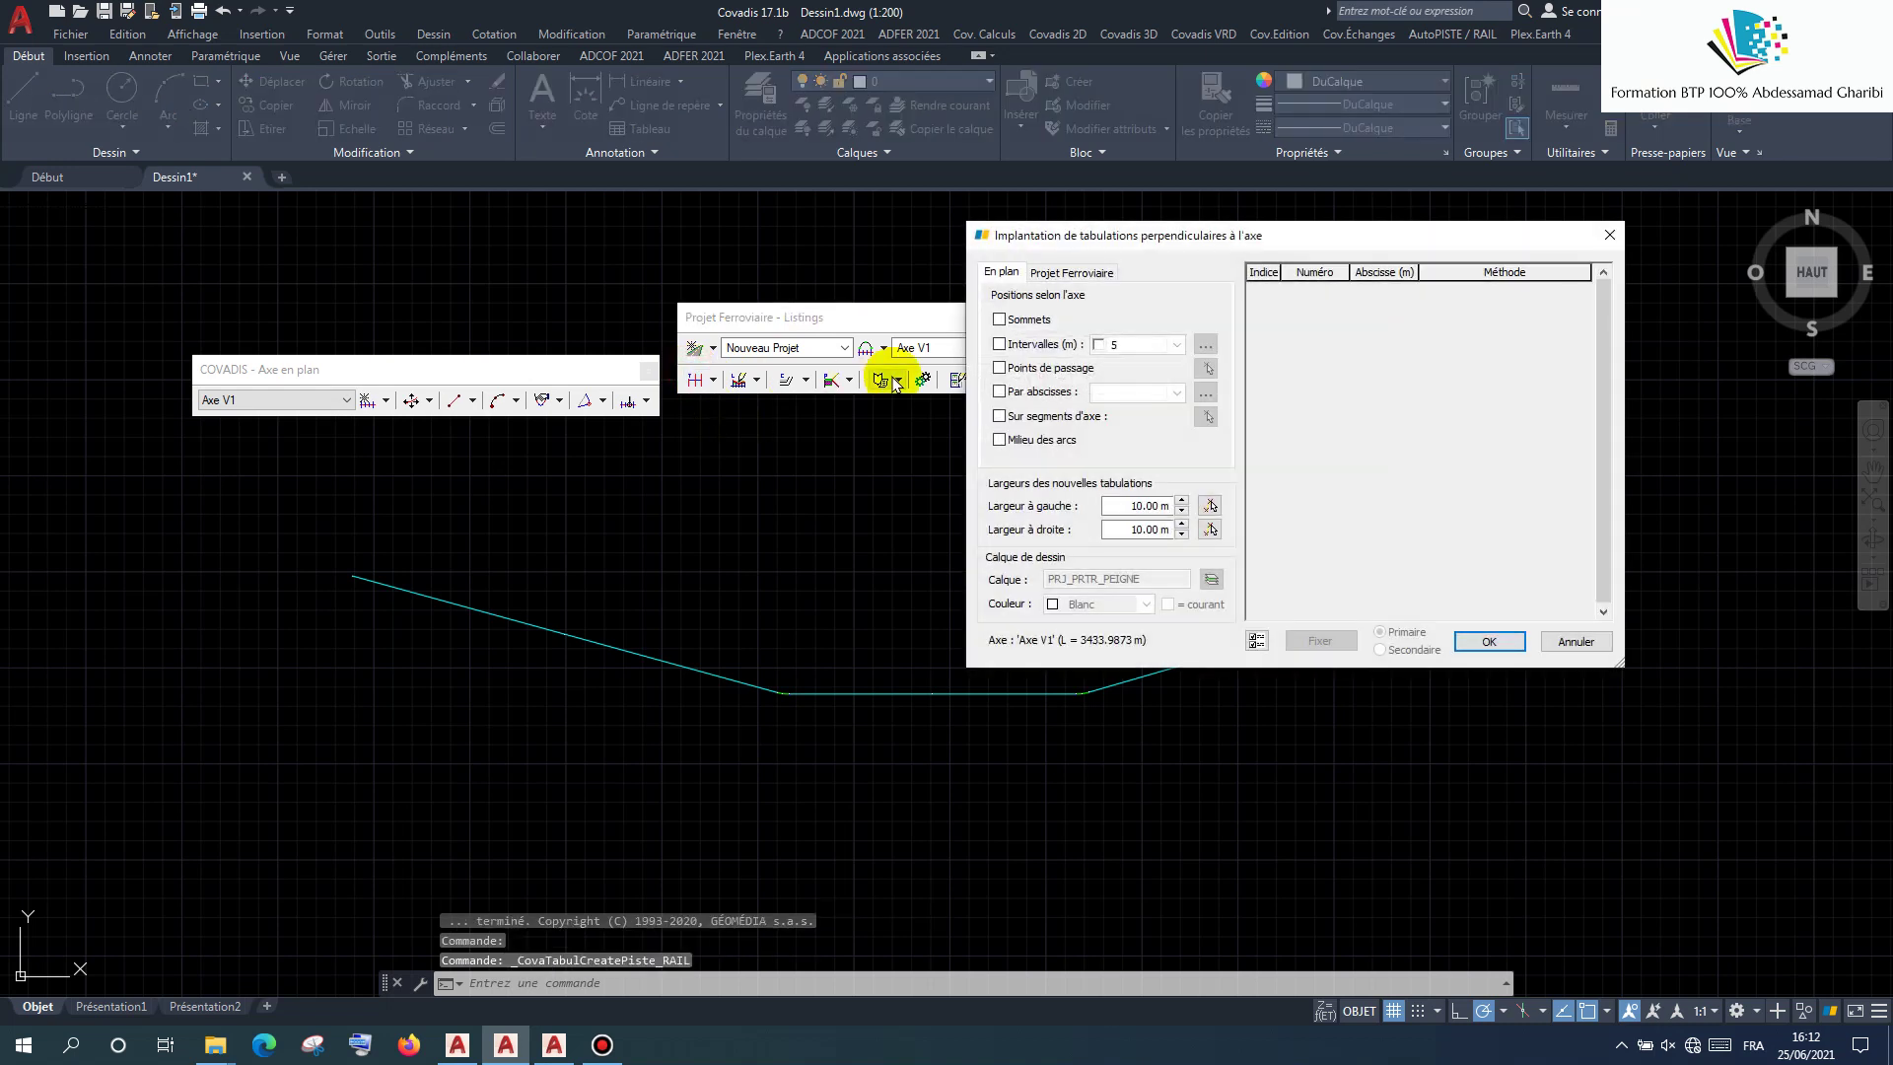
Step: Set tabulations at the vertices and every 20 m, with a 15 m left width
click(999, 320)
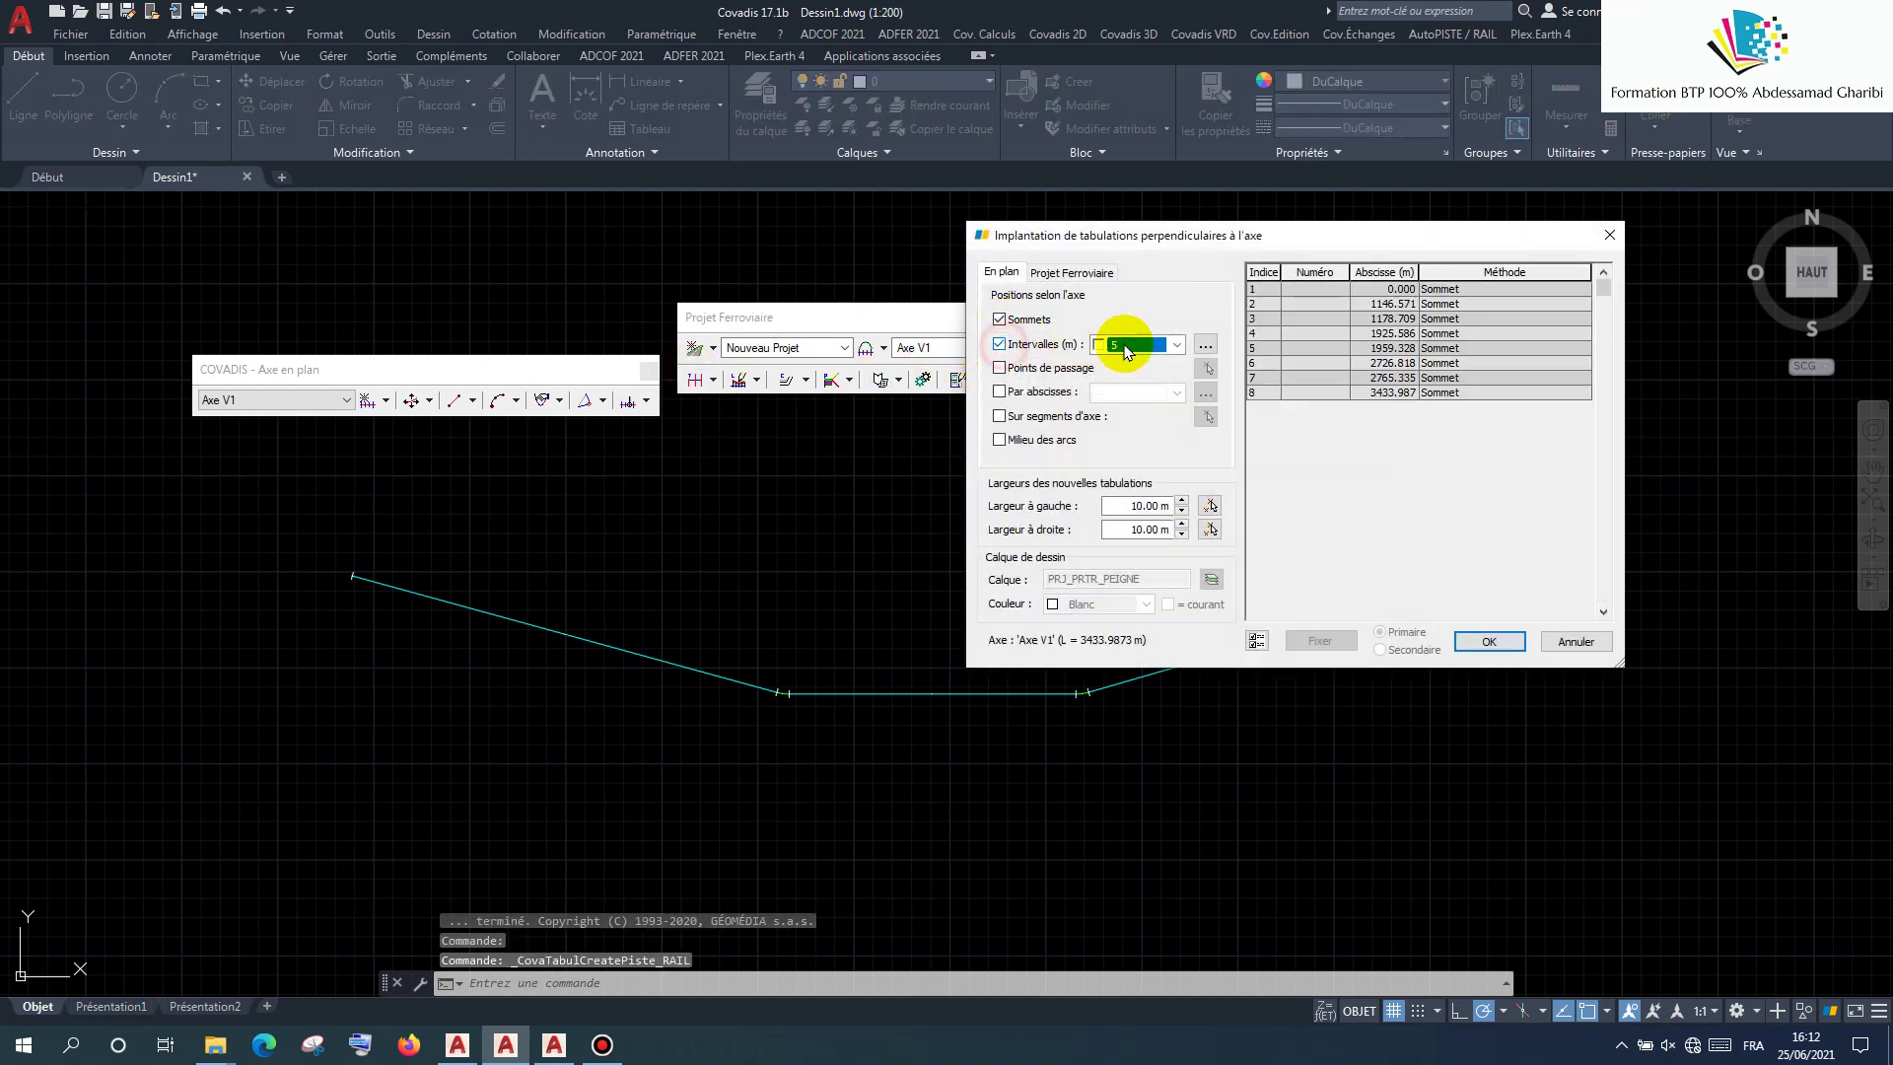
click(1176, 344)
click(1099, 396)
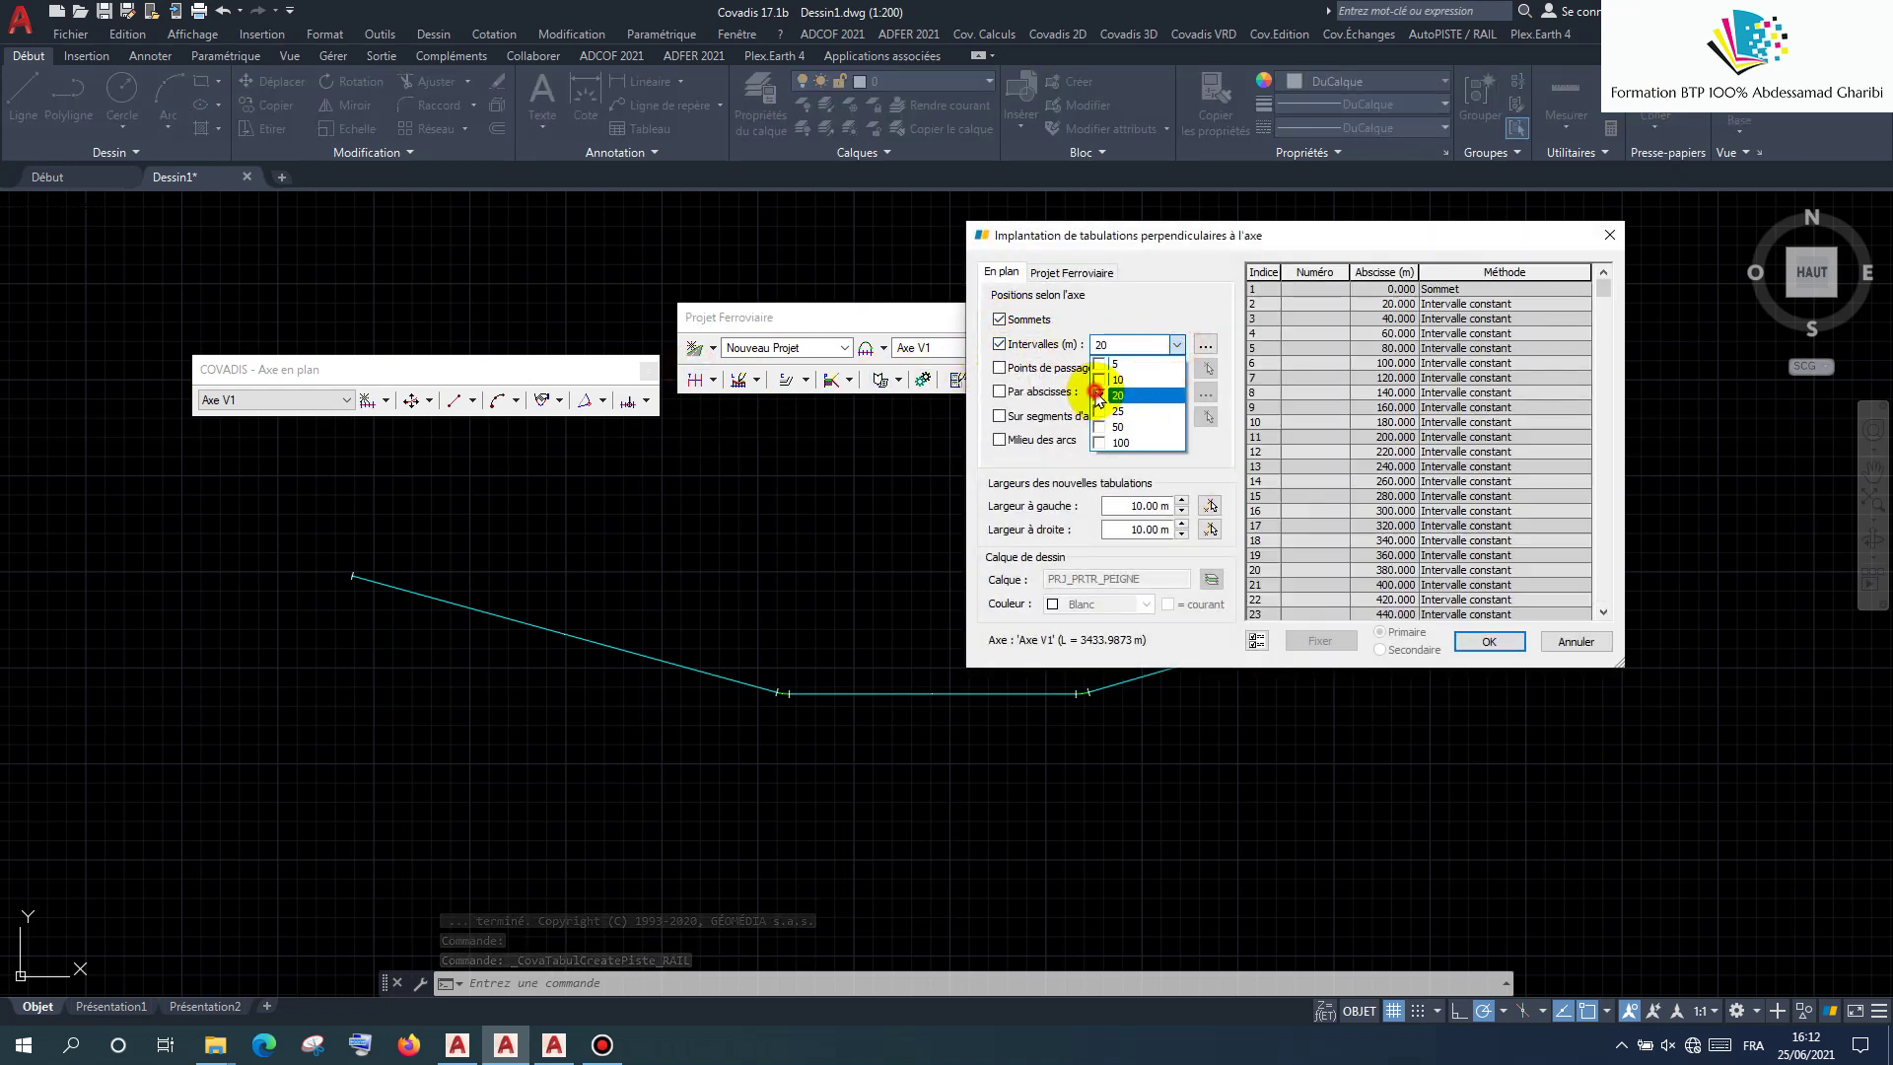
click(1074, 280)
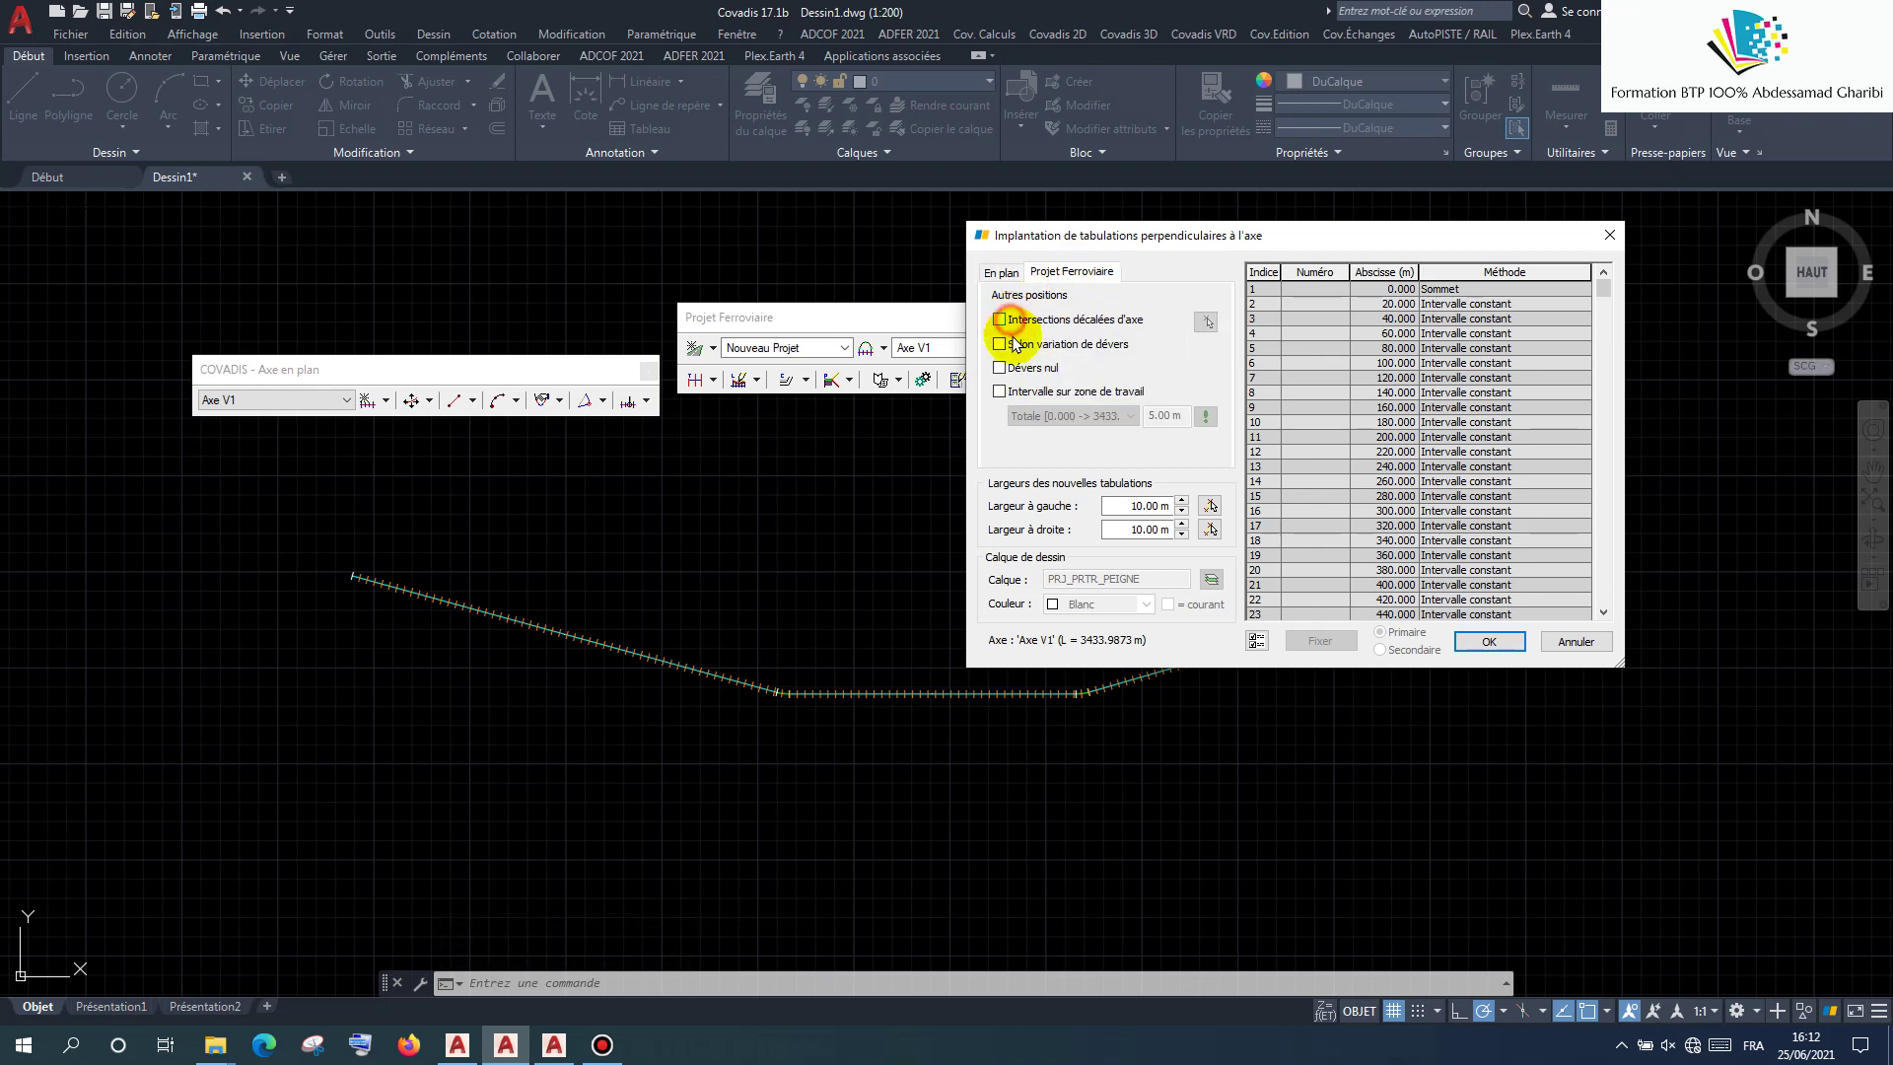
click(1008, 275)
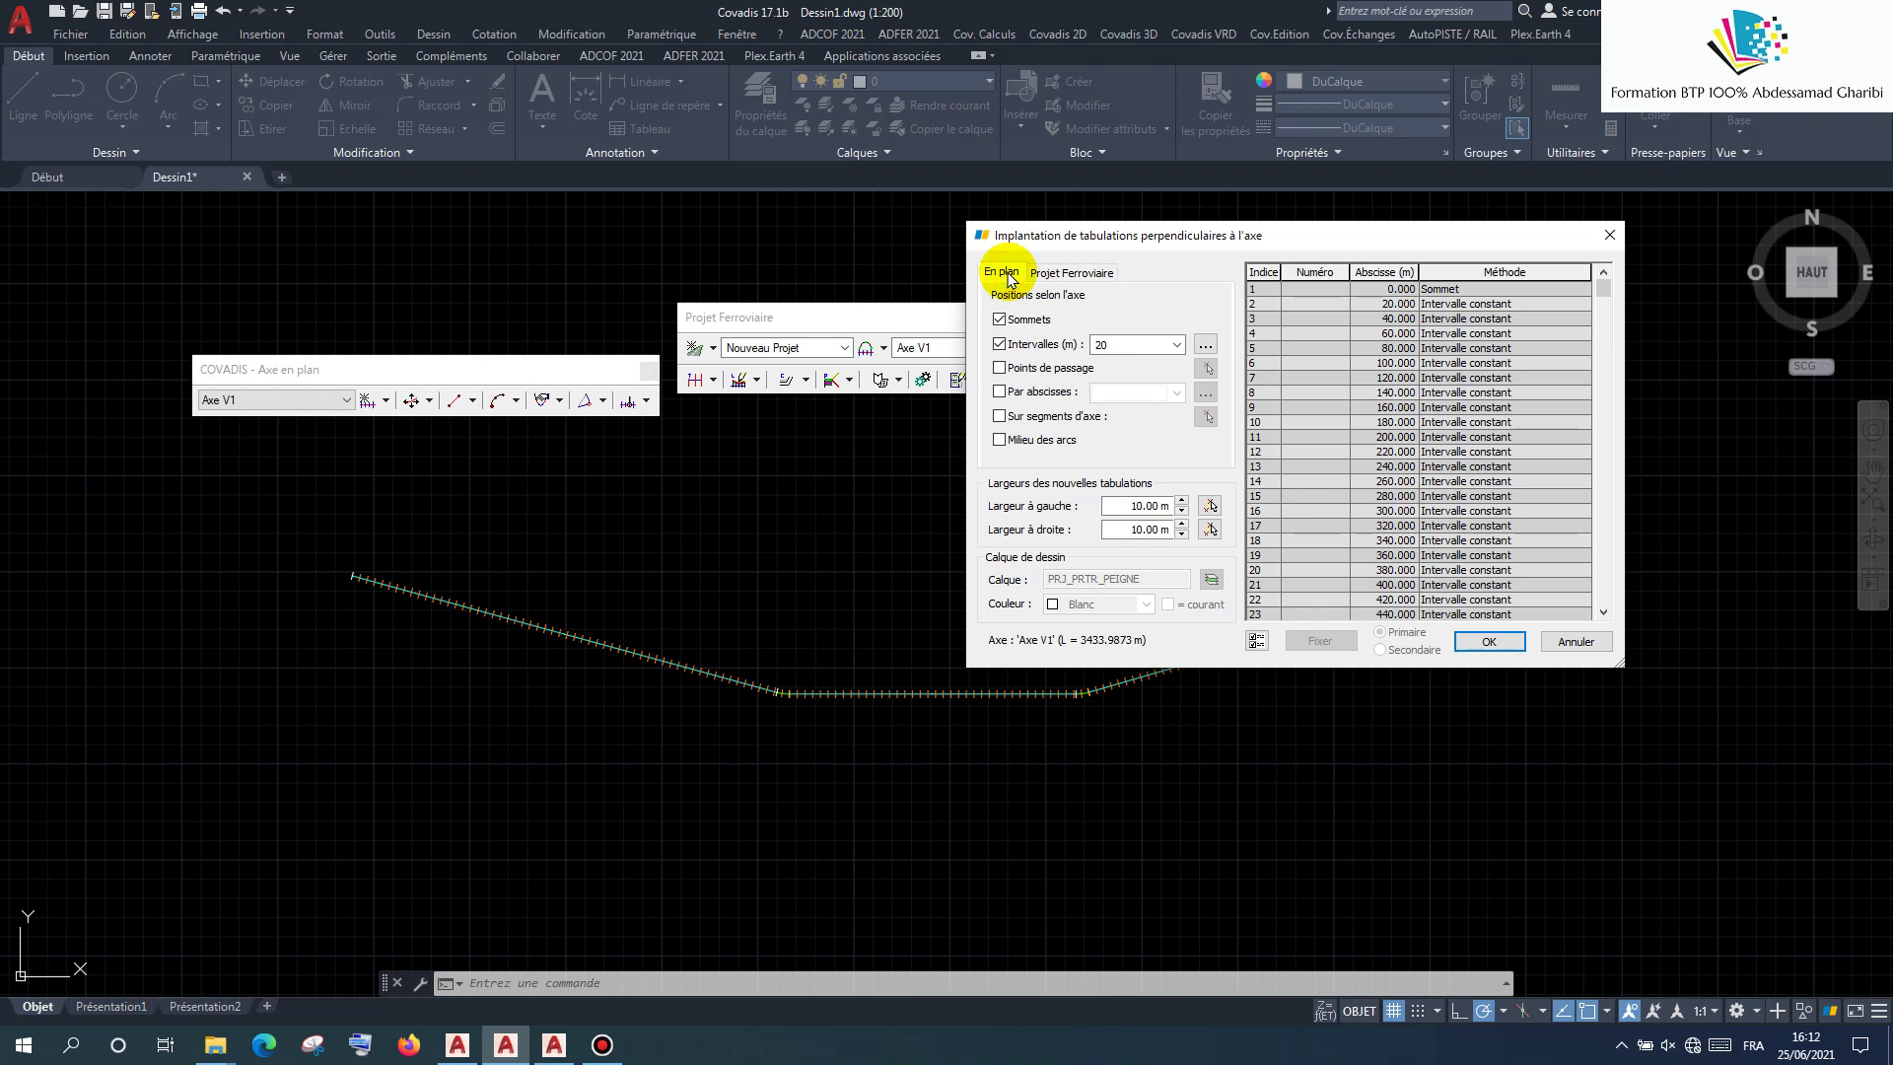
click(1110, 506)
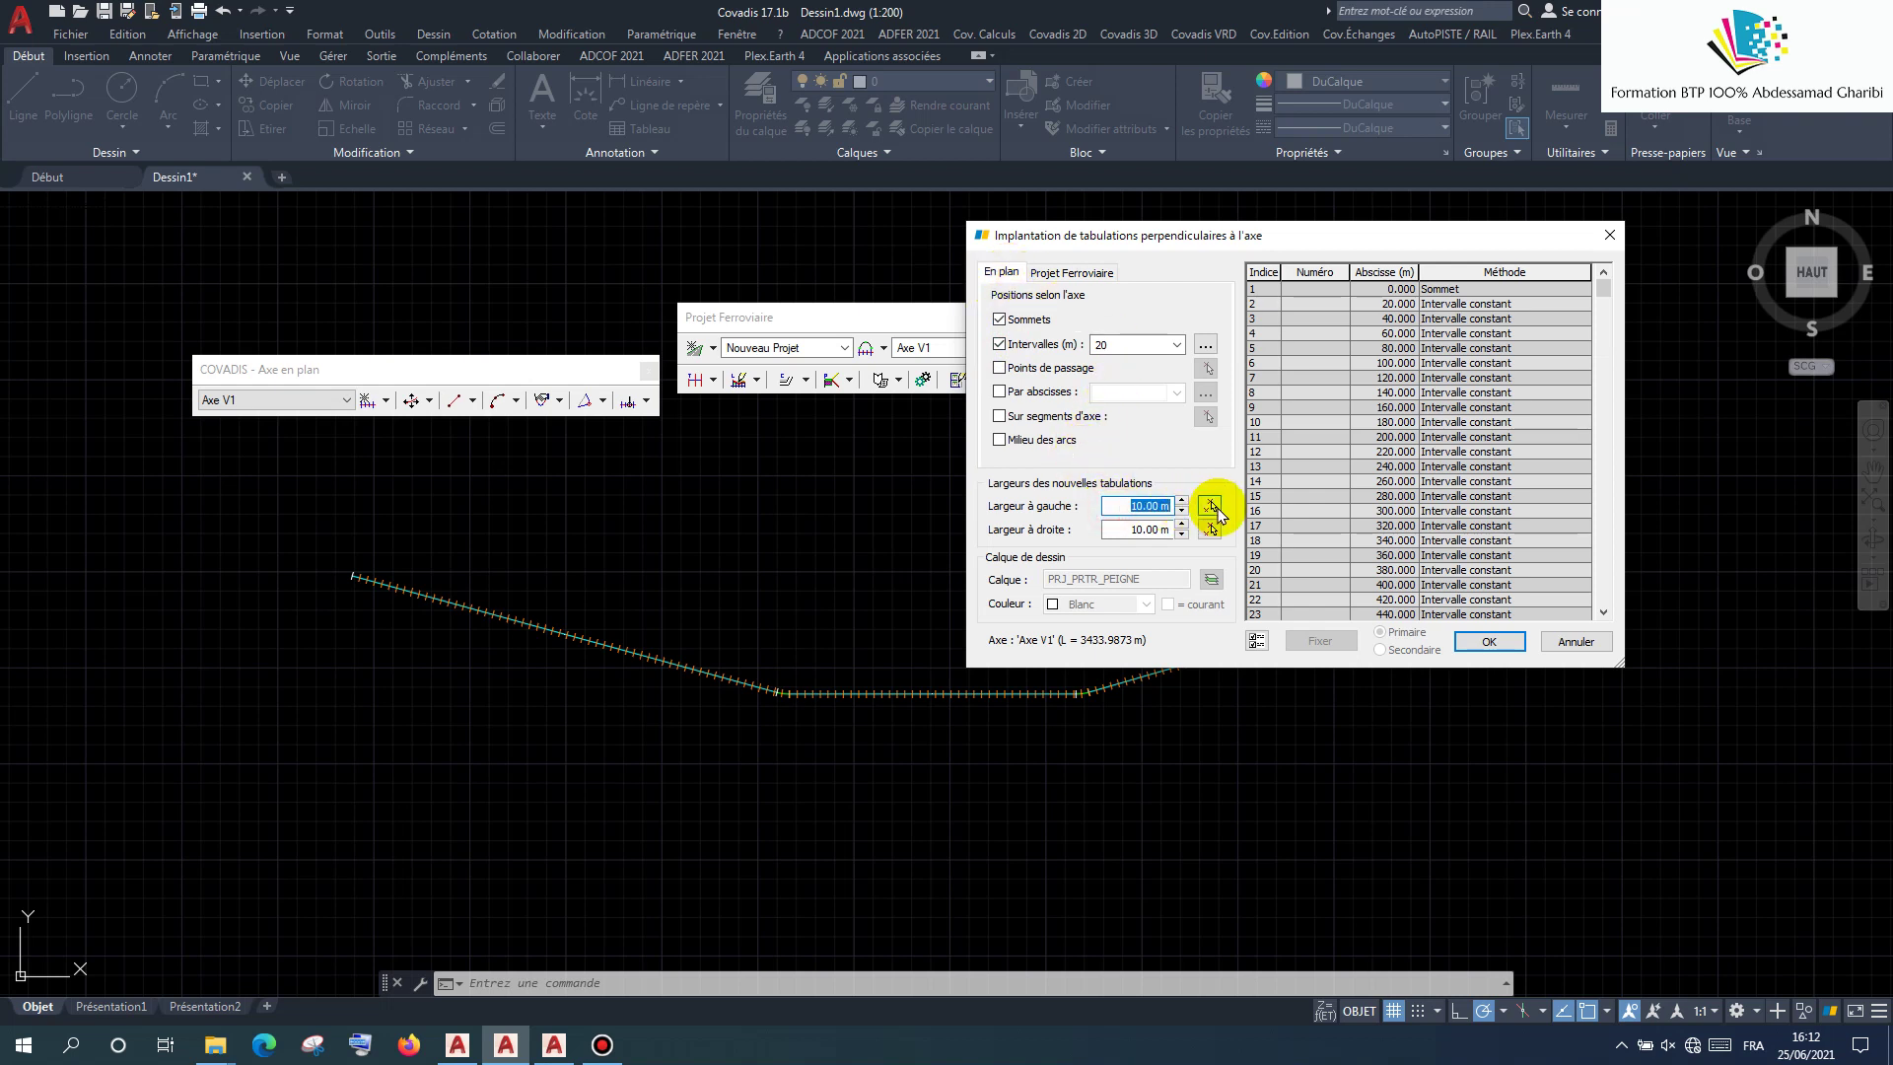
text(15)
click(1111, 531)
Step: Confirm the tabulation settings so perpendicular tabulations are drawn across Axe V1
scroll(893, 679, up, 4)
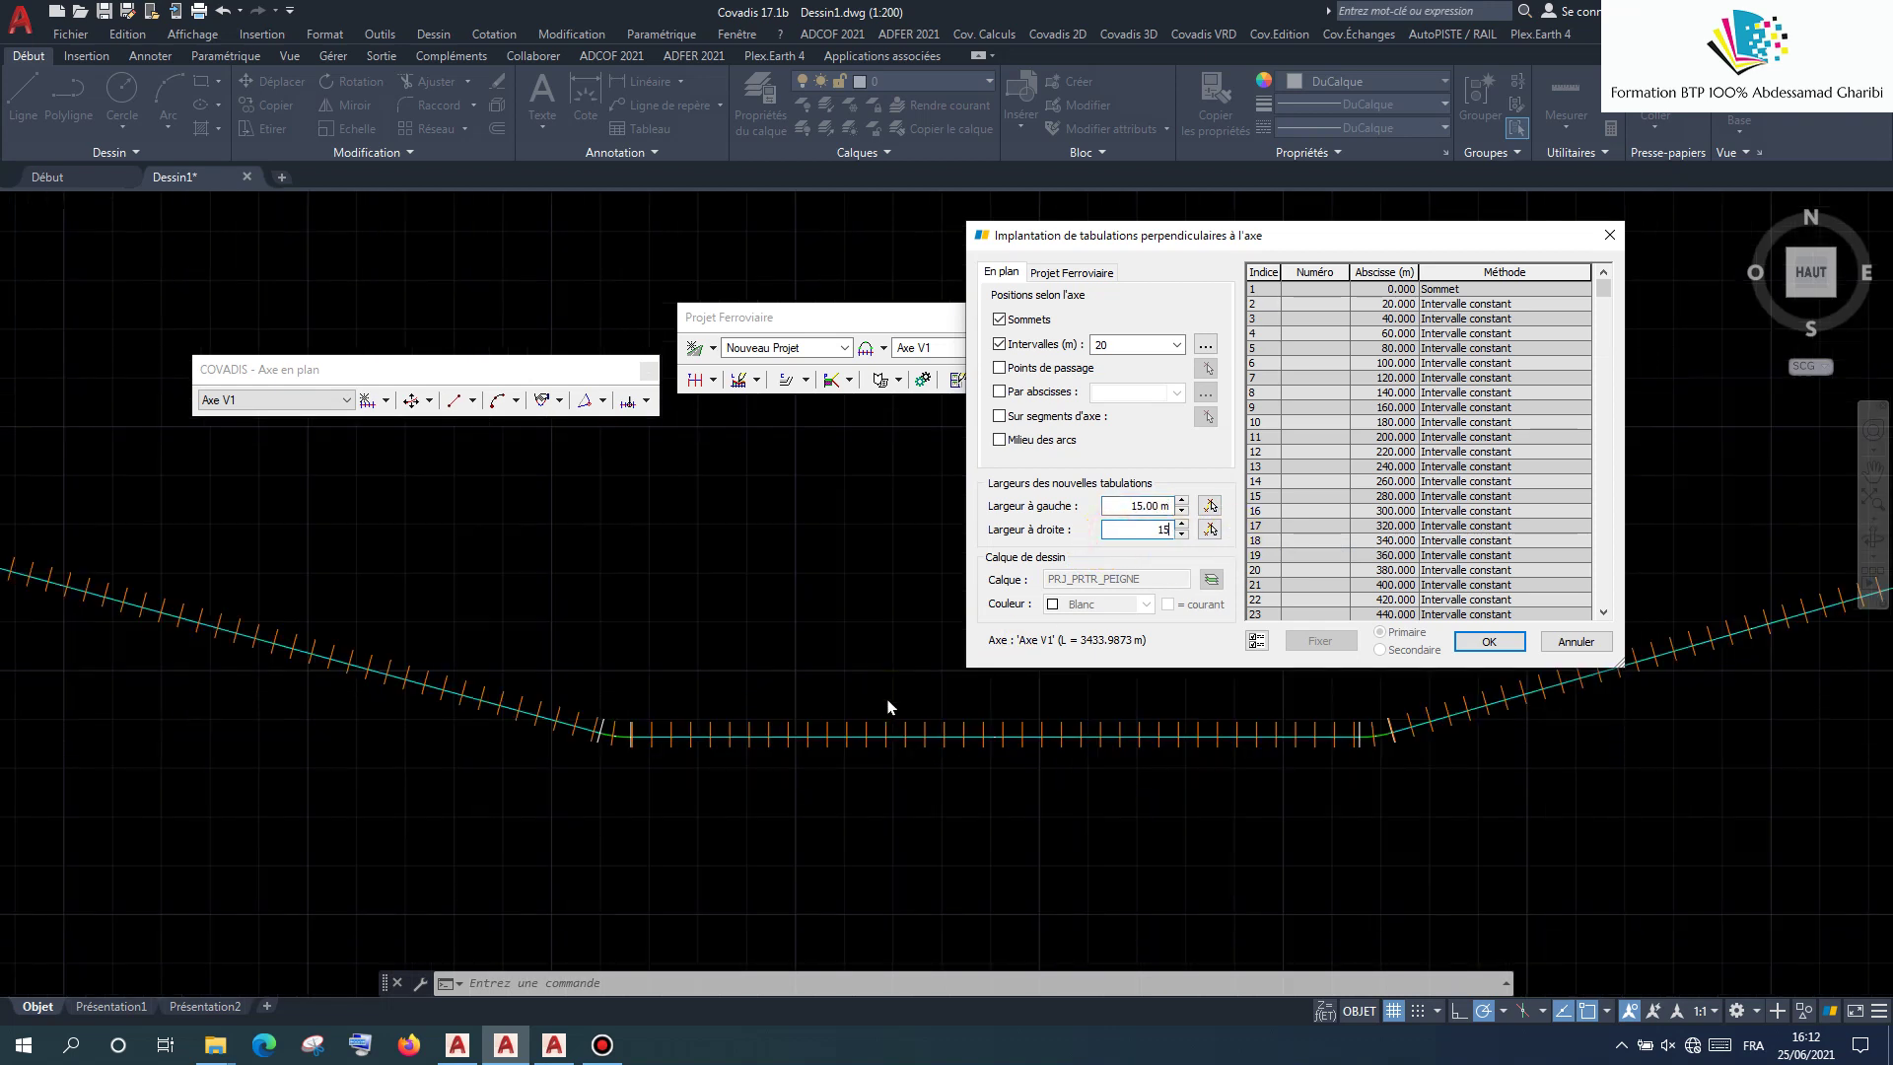
scroll(887, 677, up, 4)
scroll(972, 807, down, 3)
scroll(879, 785, down, 3)
scroll(1005, 782, down, 2)
scroll(1211, 702, up, 3)
scroll(1184, 760, up, 3)
scroll(1134, 764, up, 3)
scroll(1121, 767, up, 2)
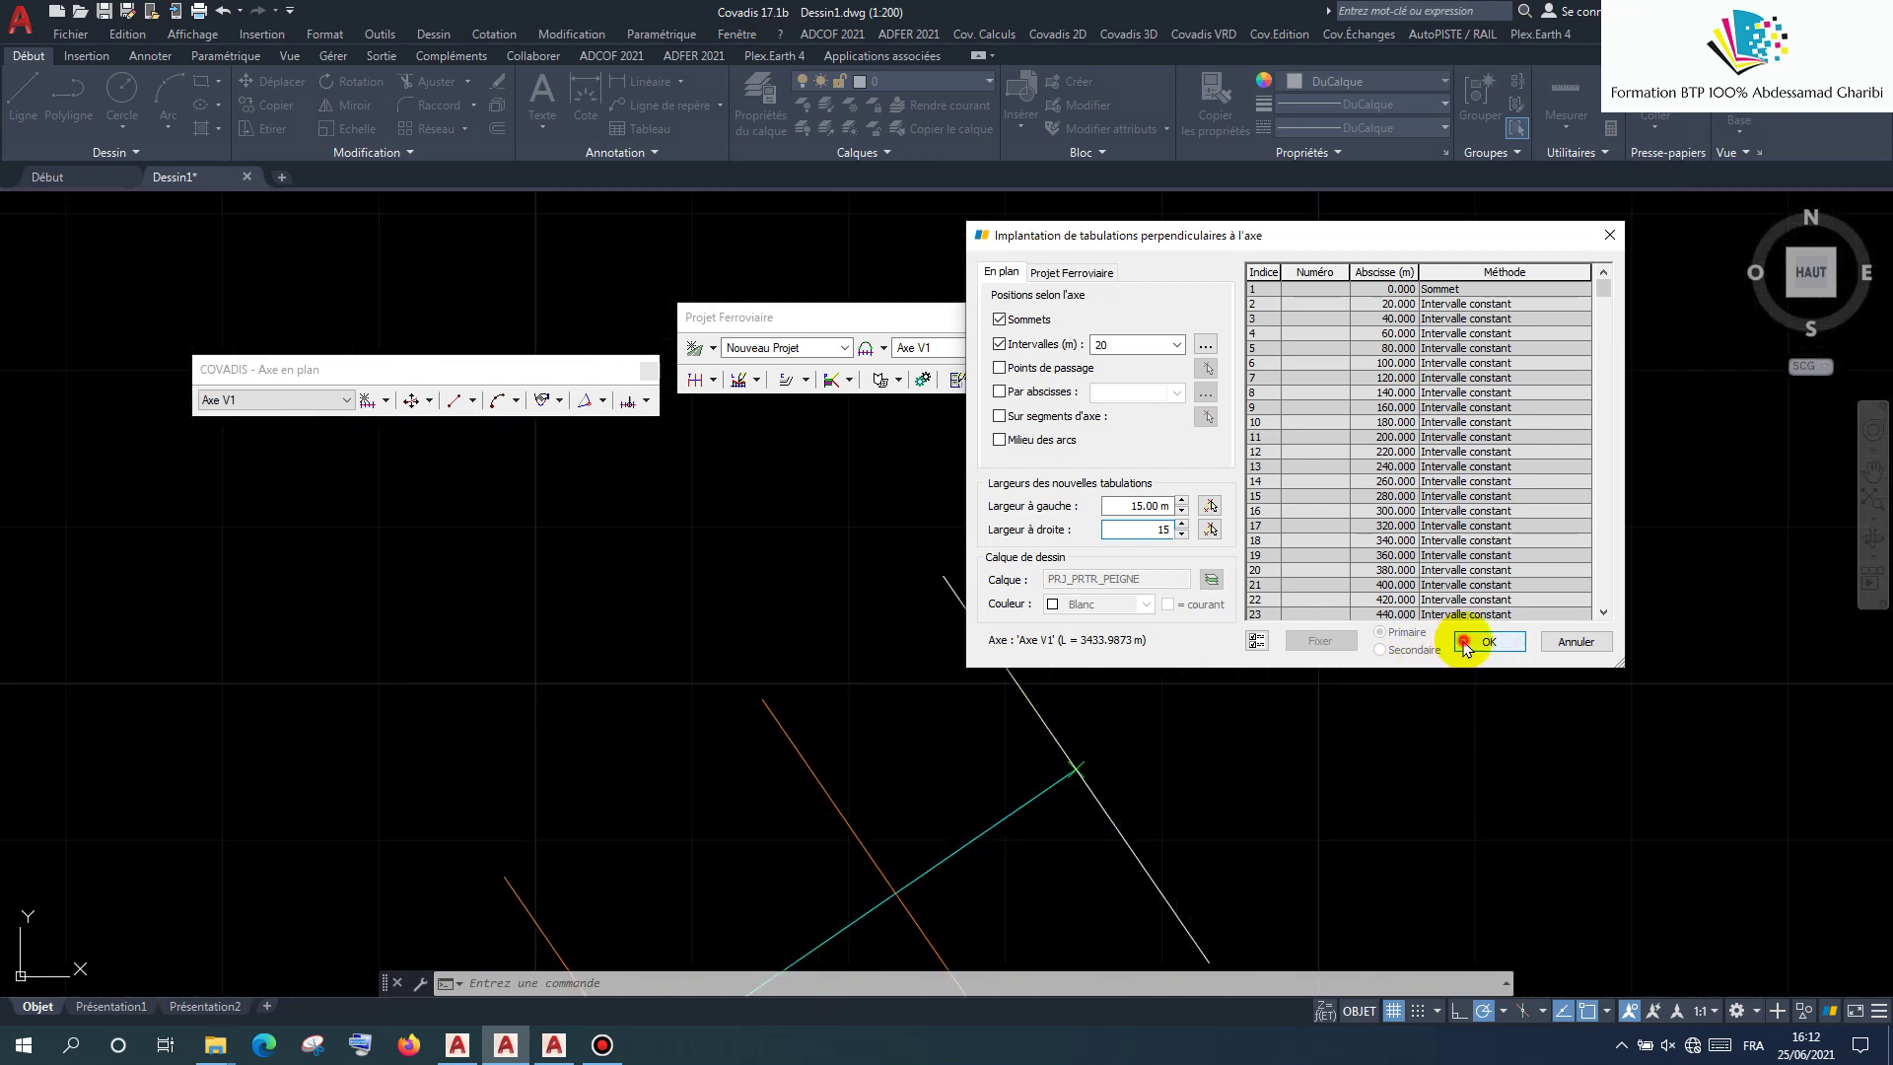
click(1464, 643)
Step: Move the floating axis tools aside and generate the plan-axis listing for Axe V1
scroll(1133, 760, down, 3)
scroll(1103, 694, up, 3)
scroll(1106, 695, up, 1)
scroll(1107, 631, down, 3)
scroll(1035, 522, down, 3)
scroll(917, 493, down, 2)
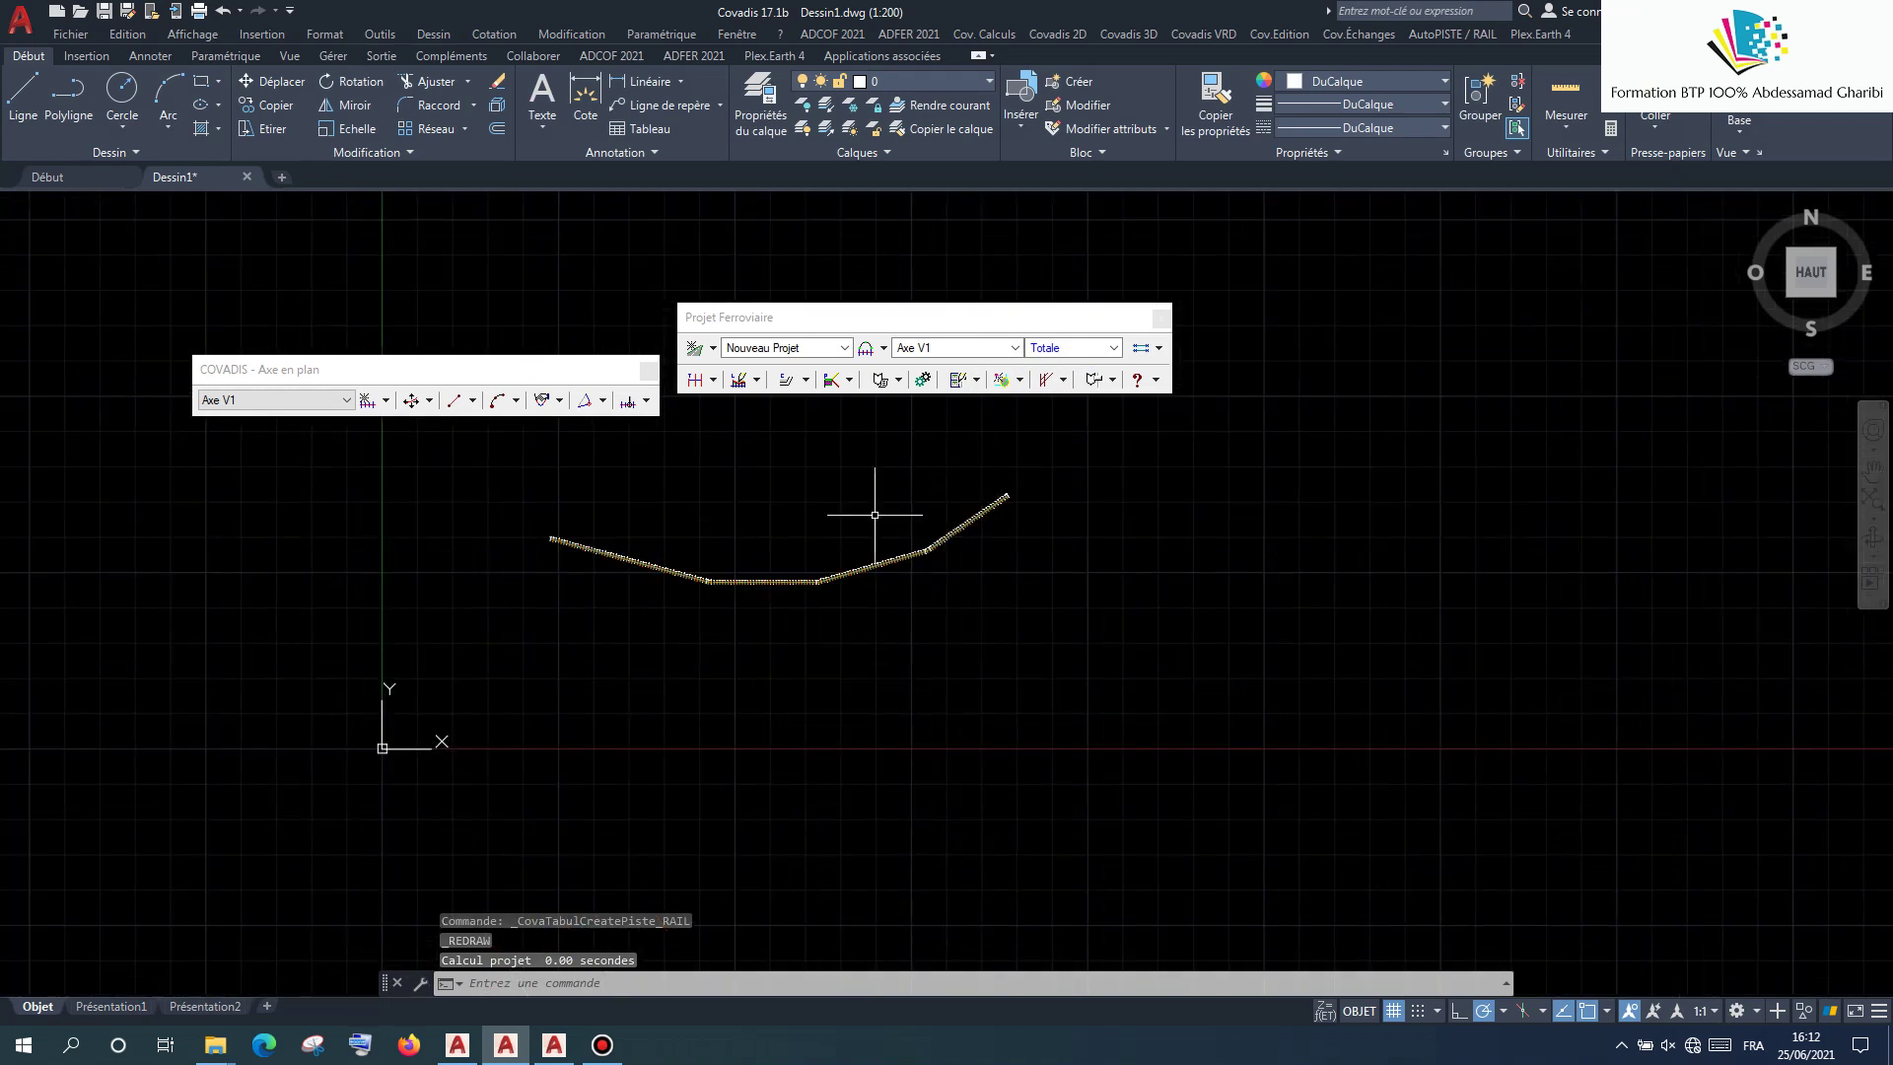
scroll(774, 644, up, 2)
drag(528, 382, 496, 294)
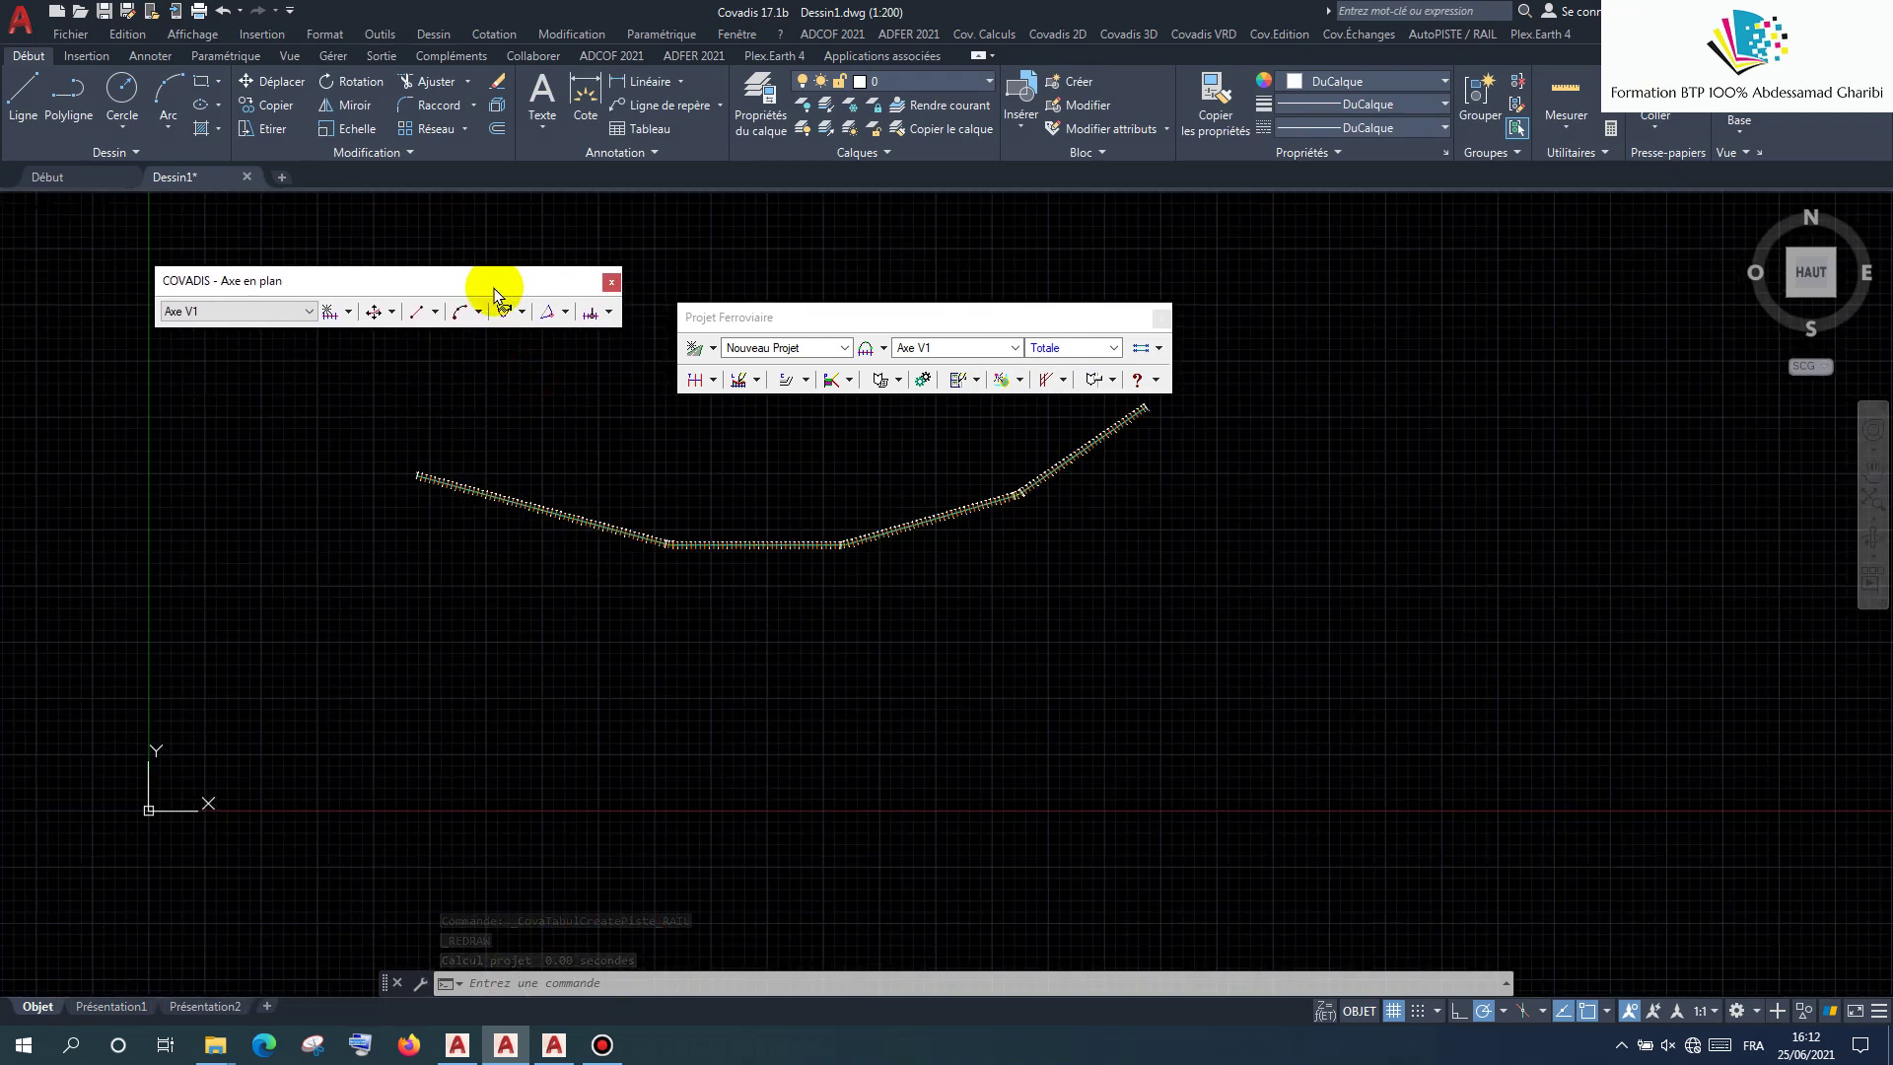
click(885, 350)
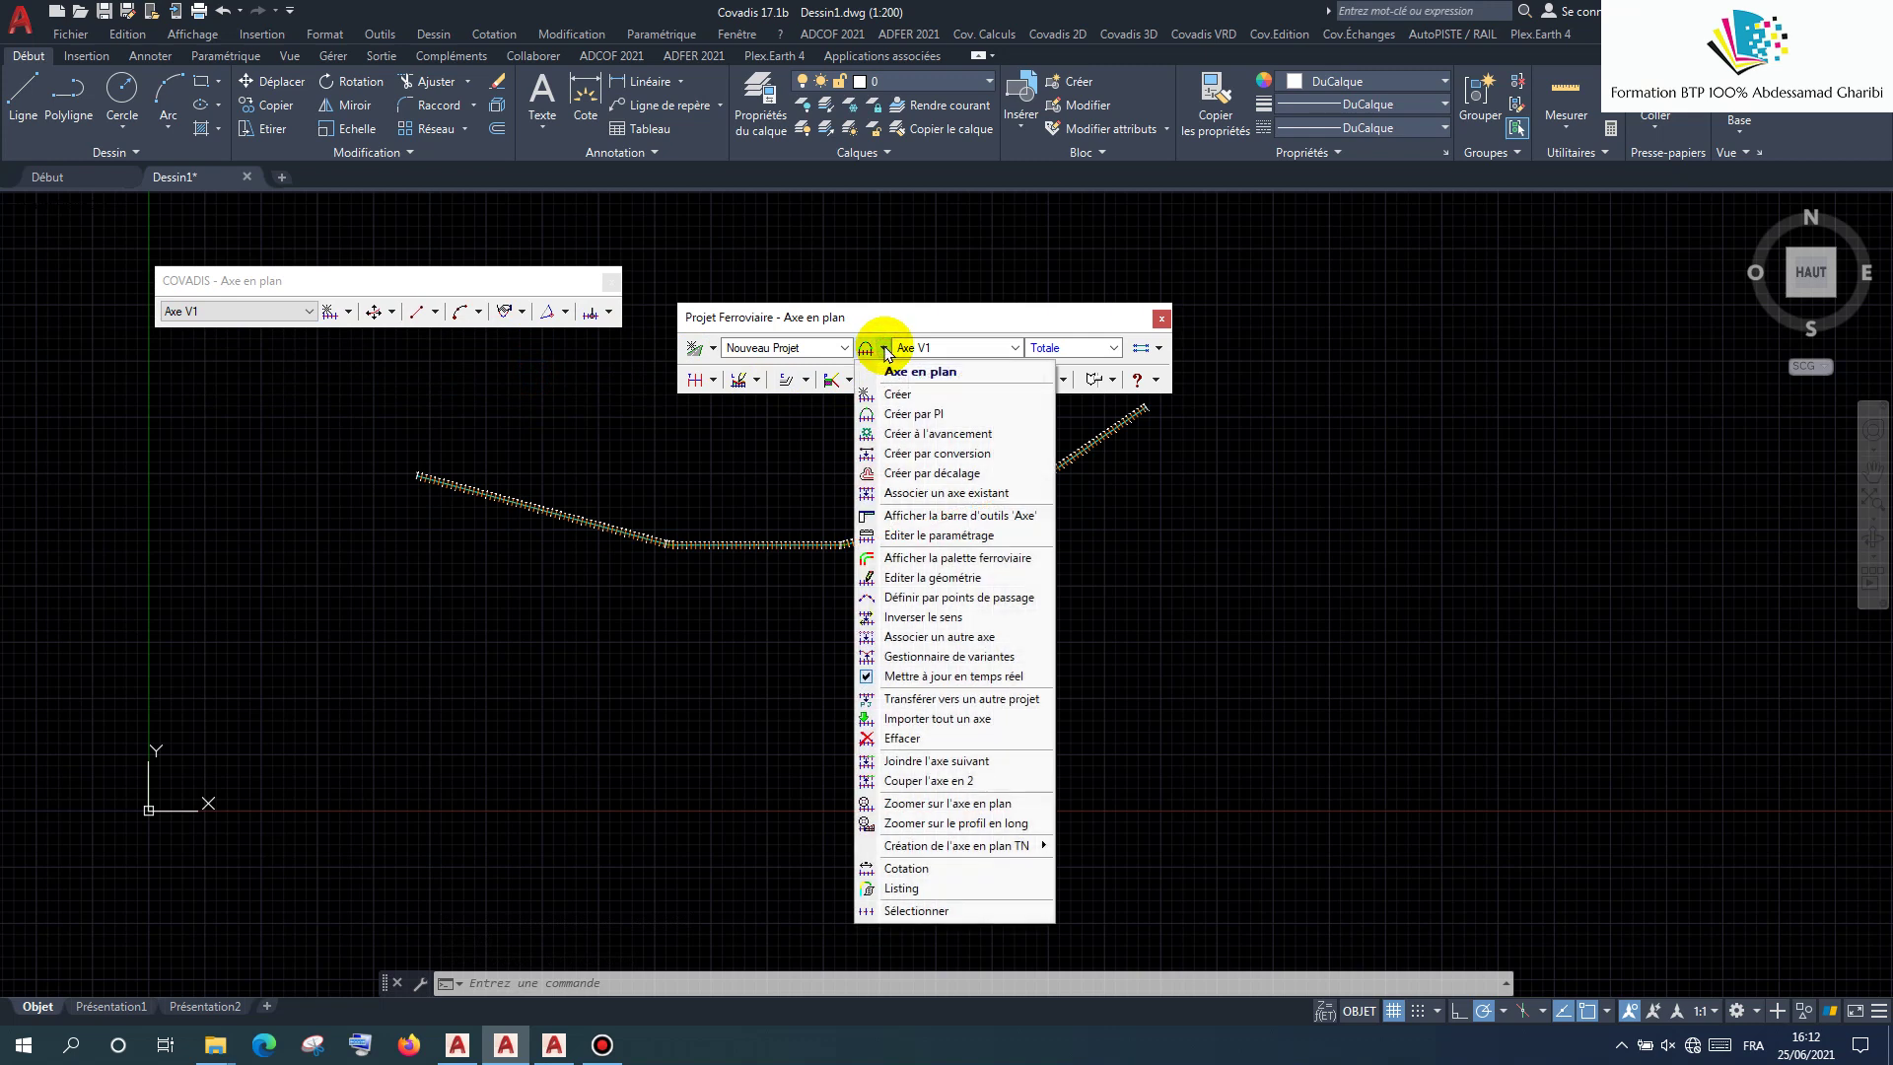
click(929, 886)
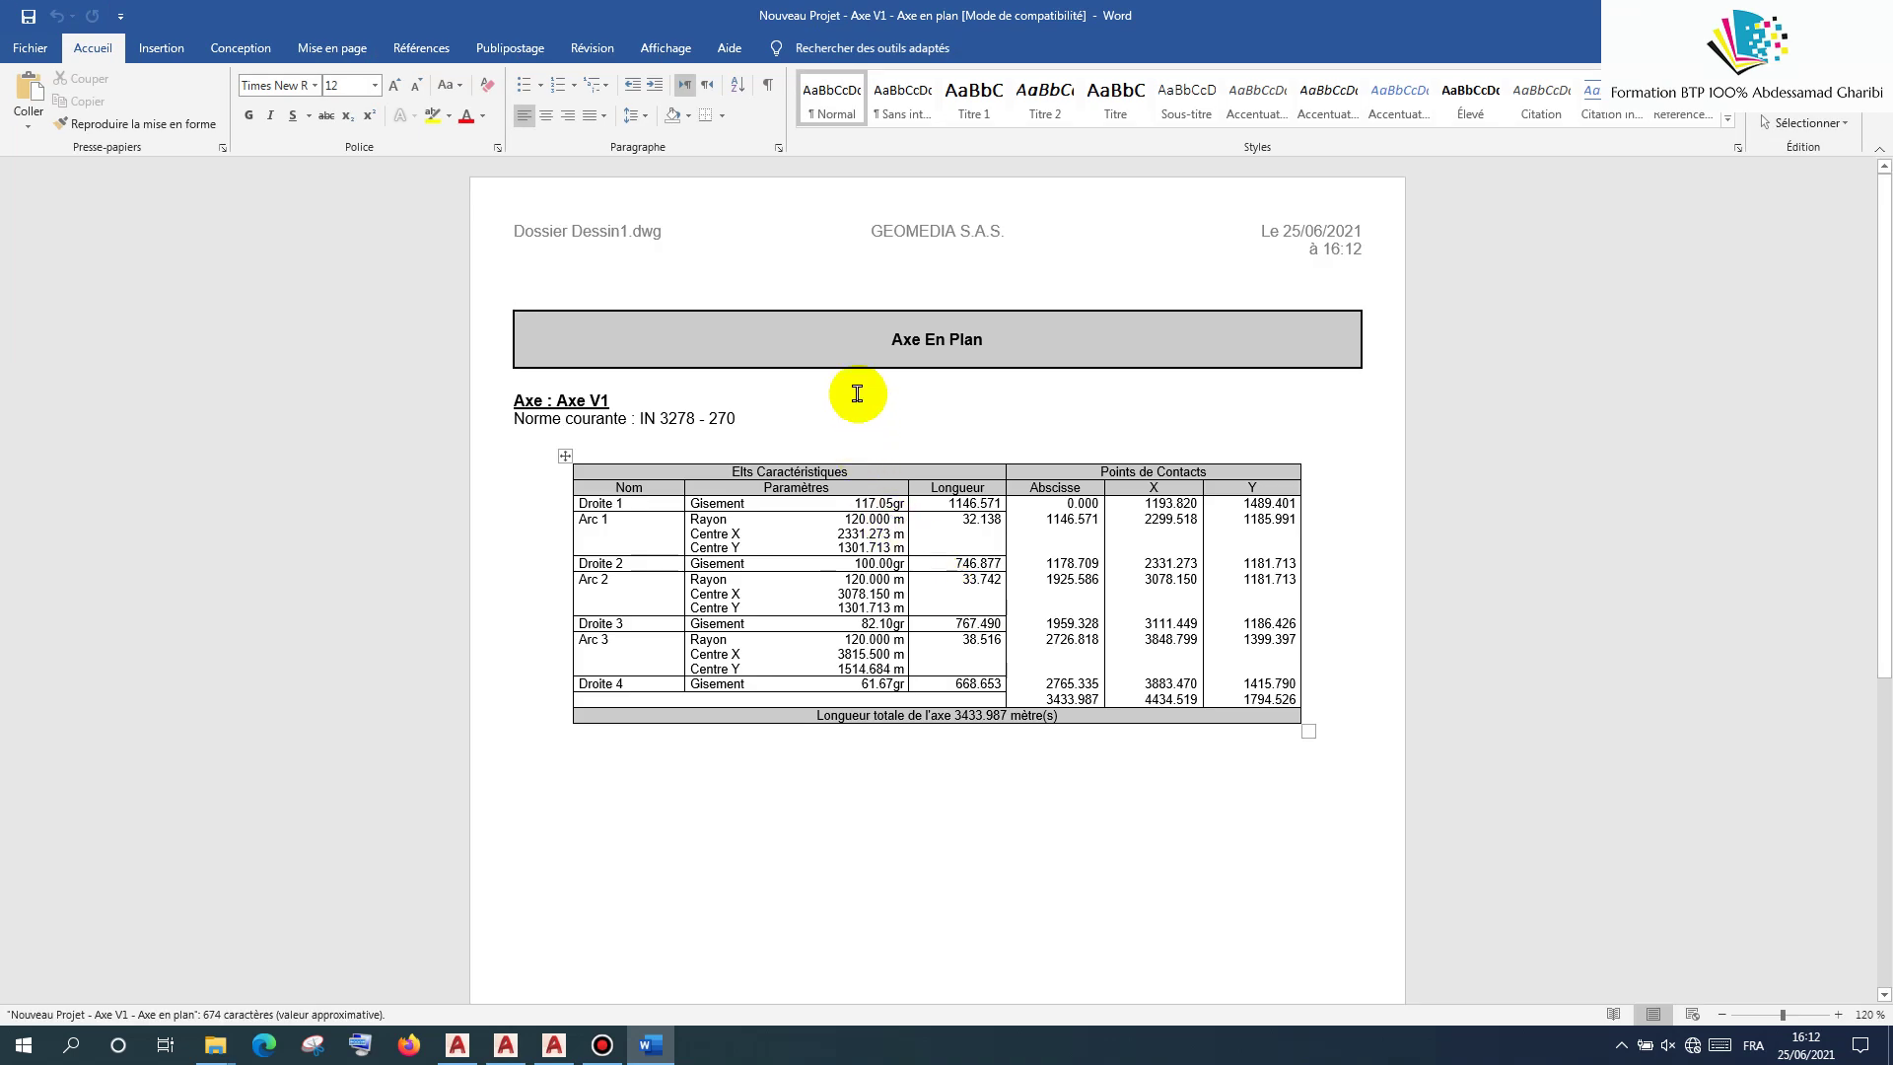
Step: Review the Word listing's IN 3278 - 270 norm and 3433.987 m total, then return to AutoCAD
drag(643, 421, 750, 424)
click(1071, 719)
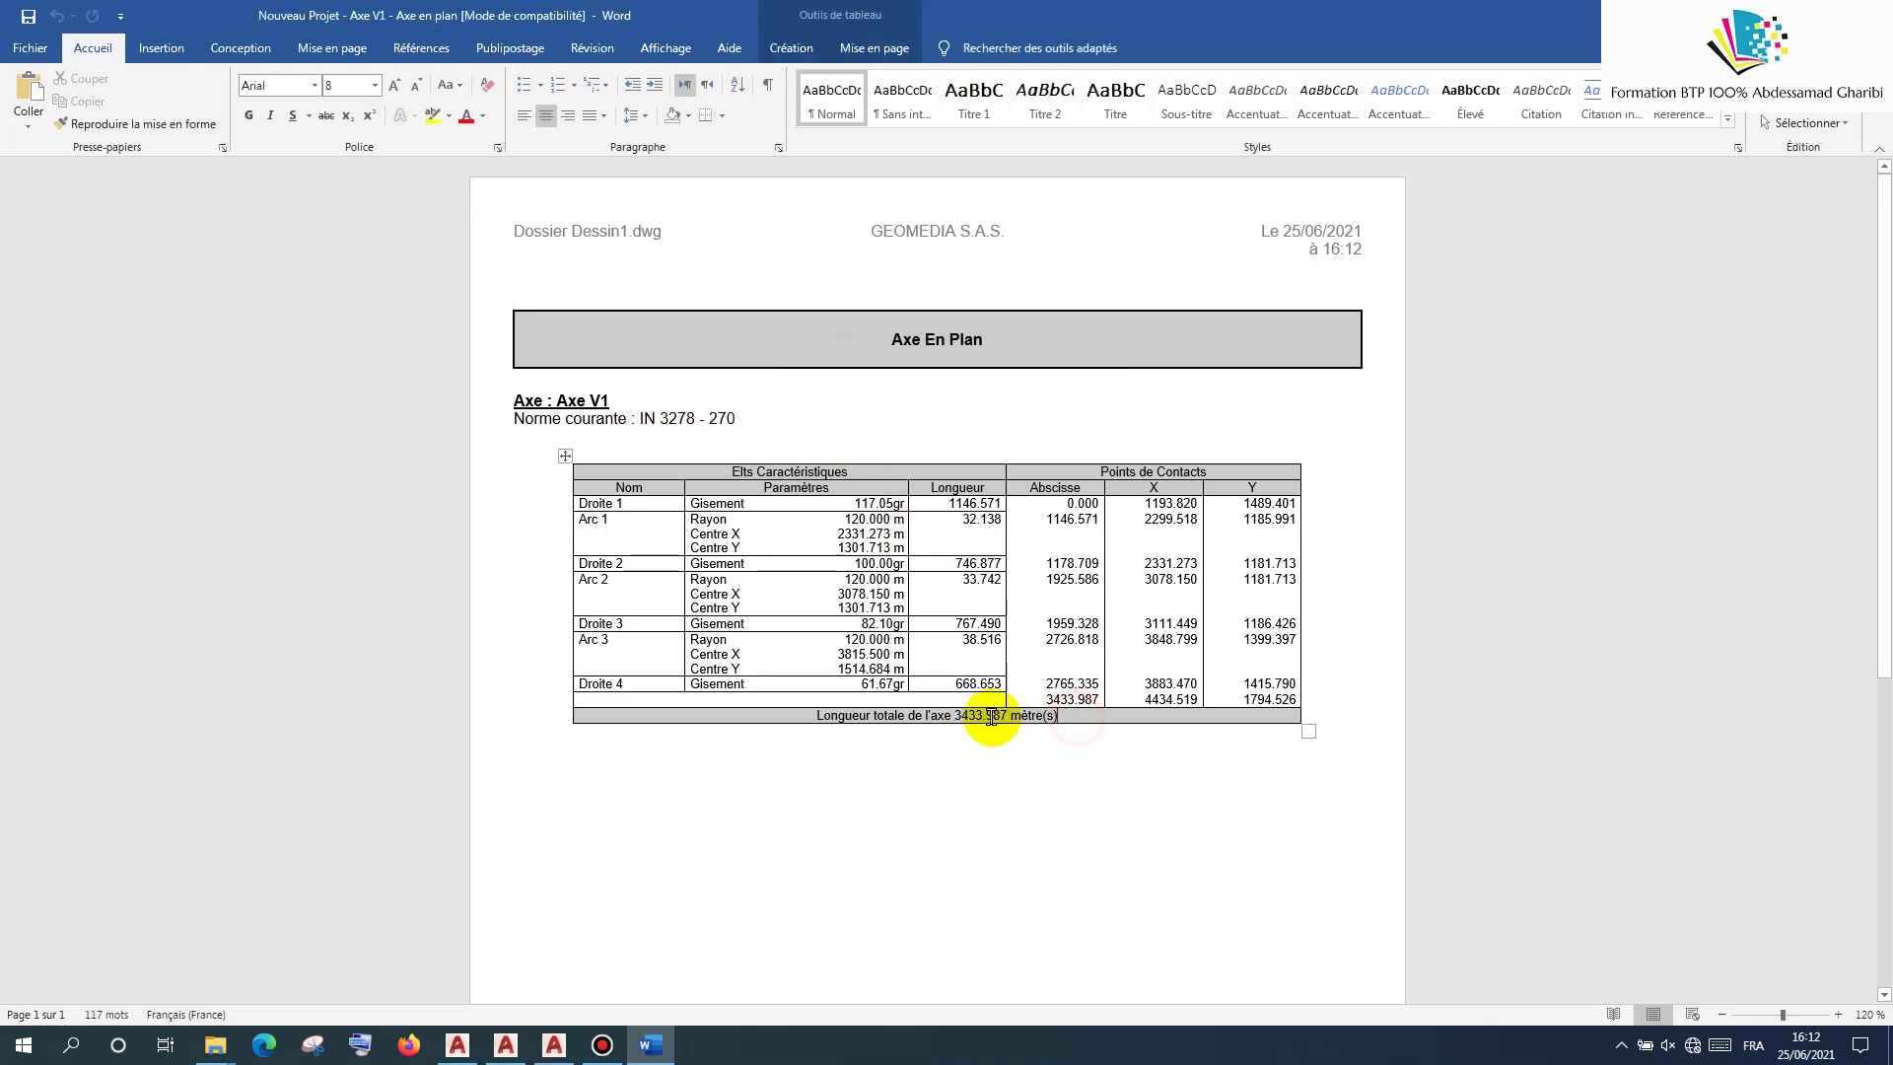
key(alt+Tab)
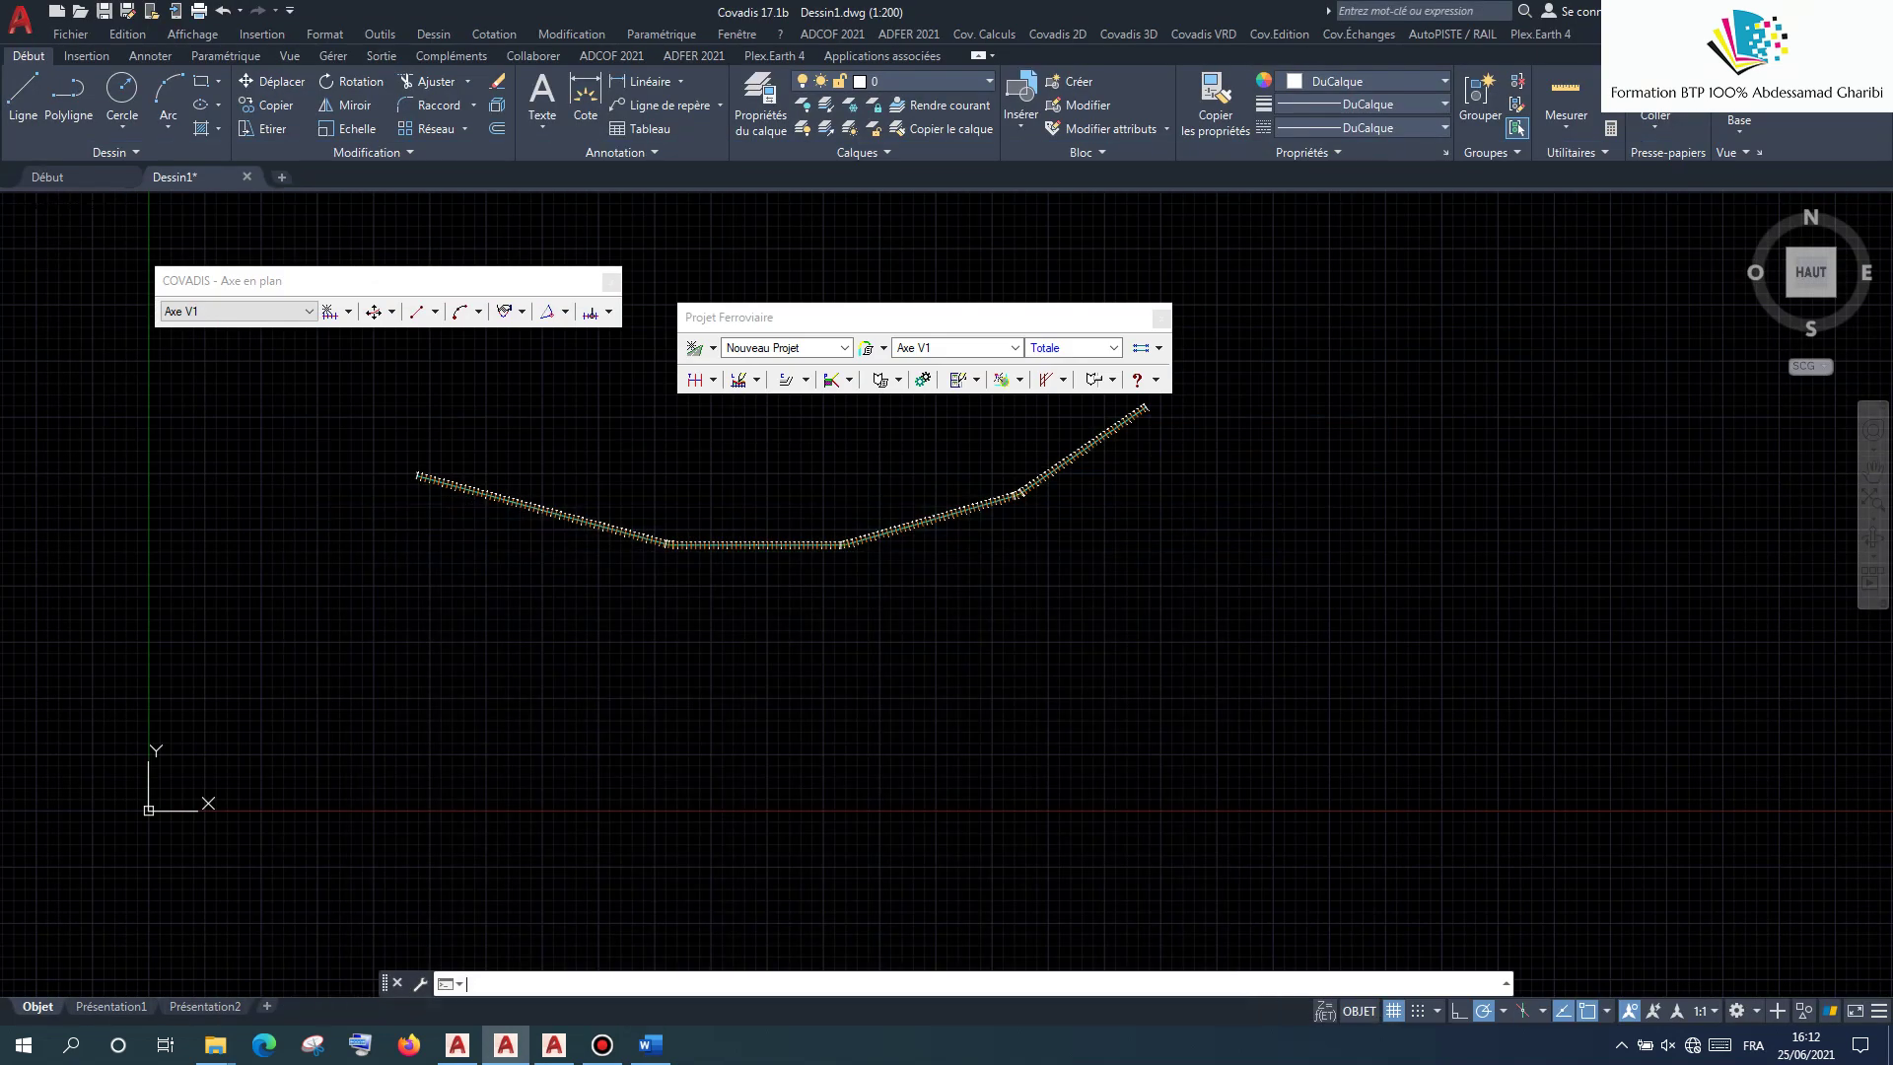
Step: Open the interface customization Transfer tab and load acad.cuix
click(1761, 1013)
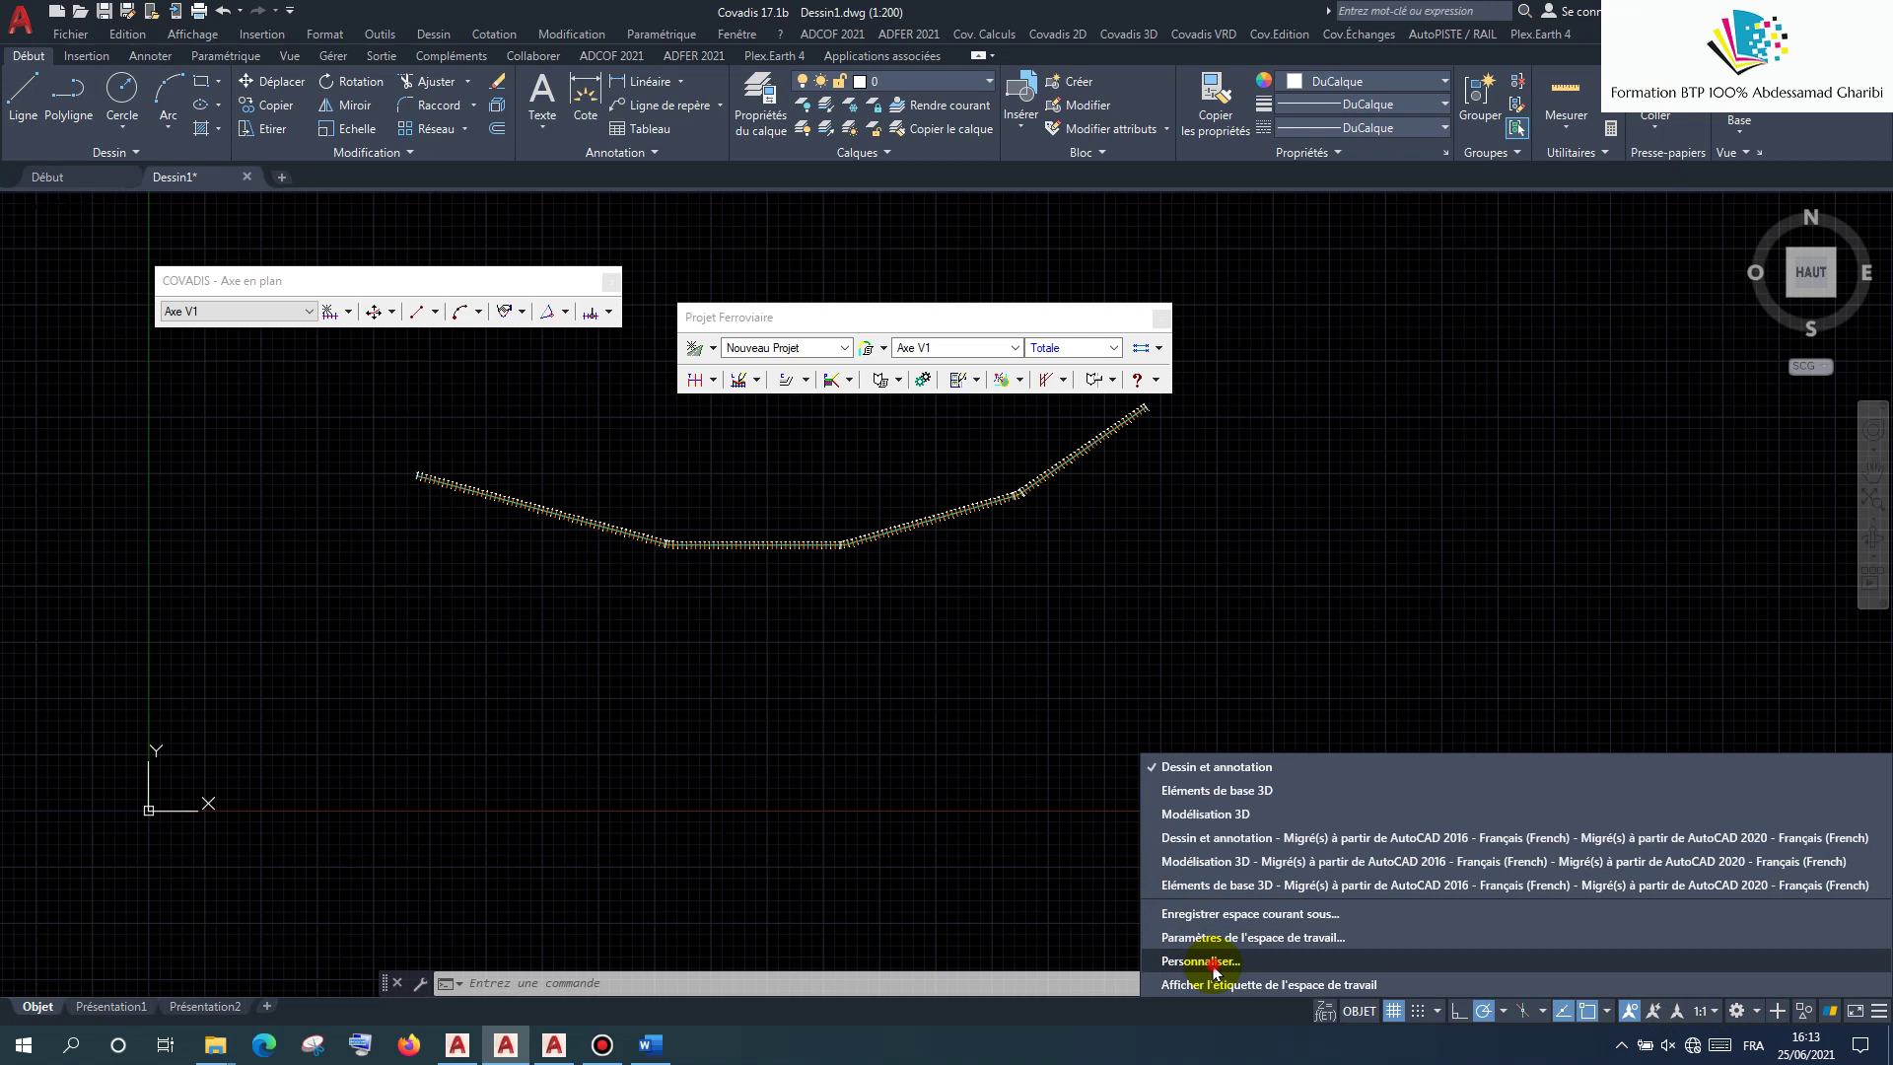
click(1214, 969)
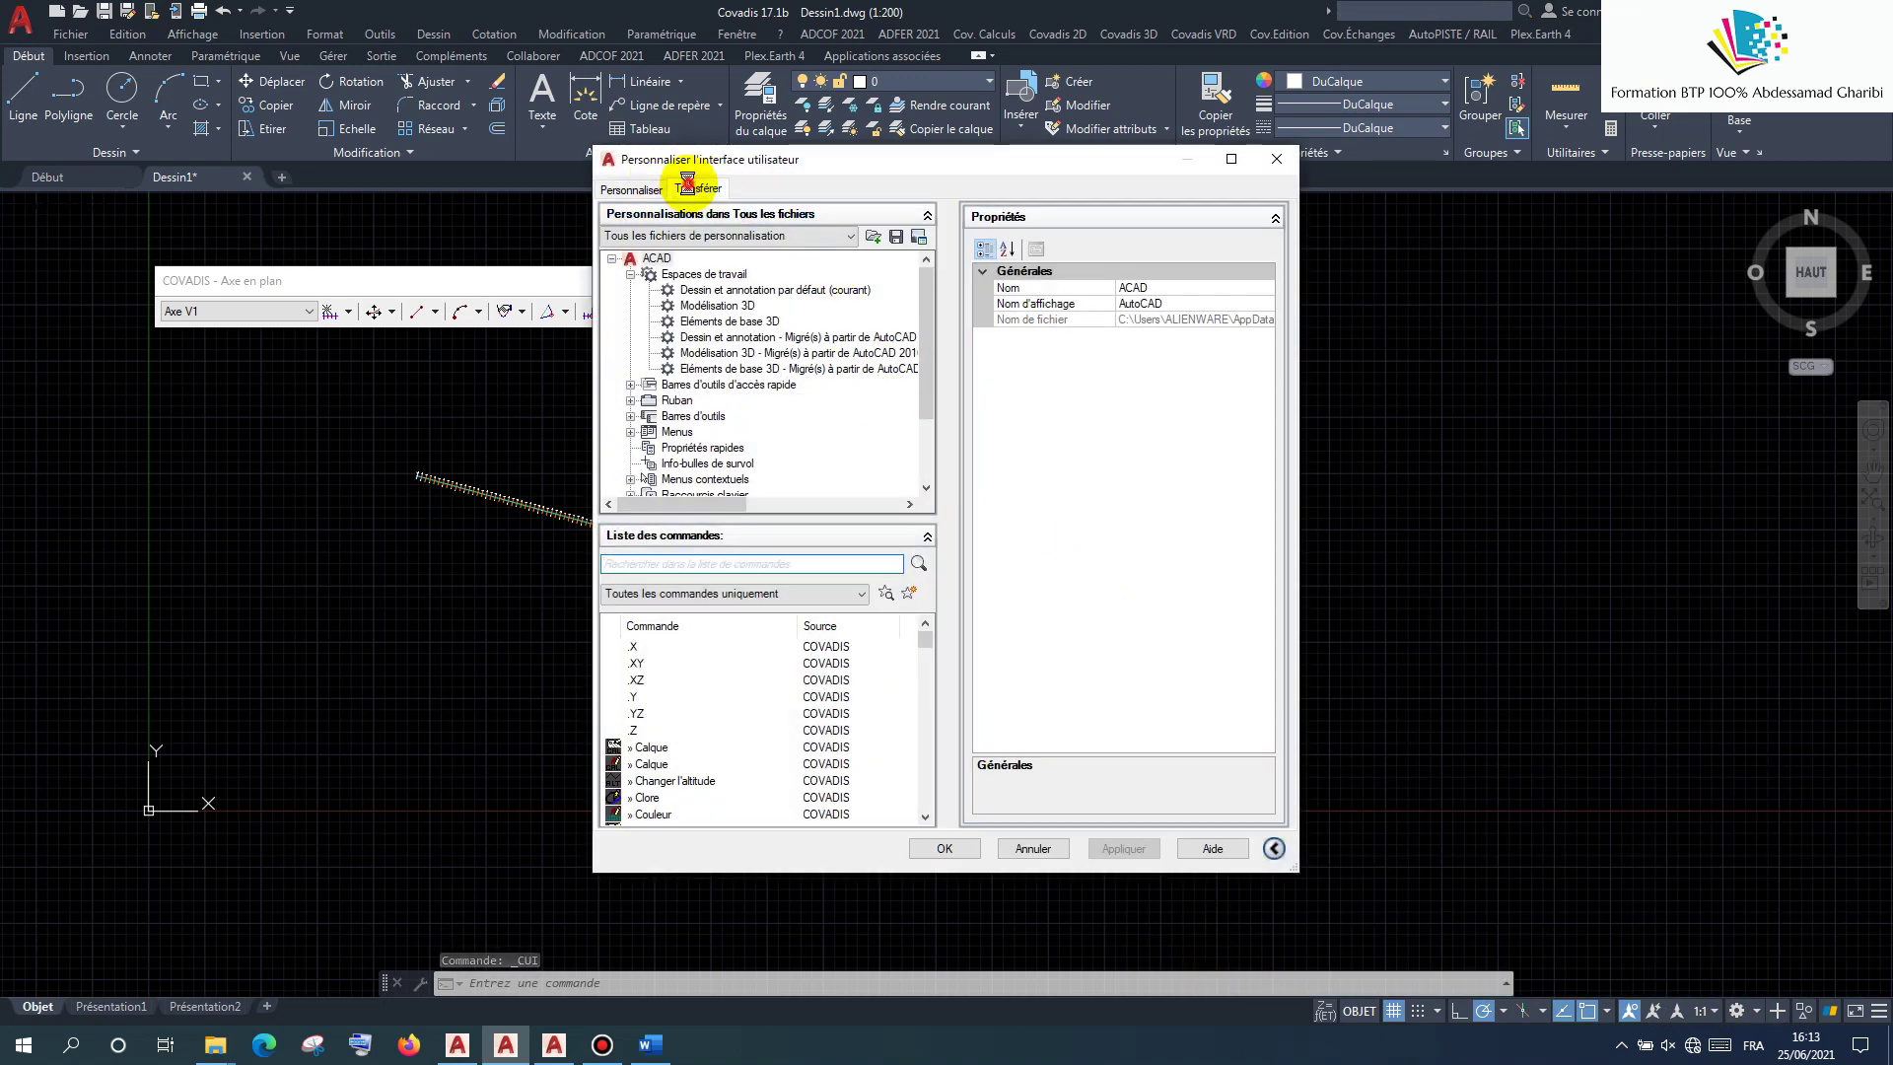
click(692, 191)
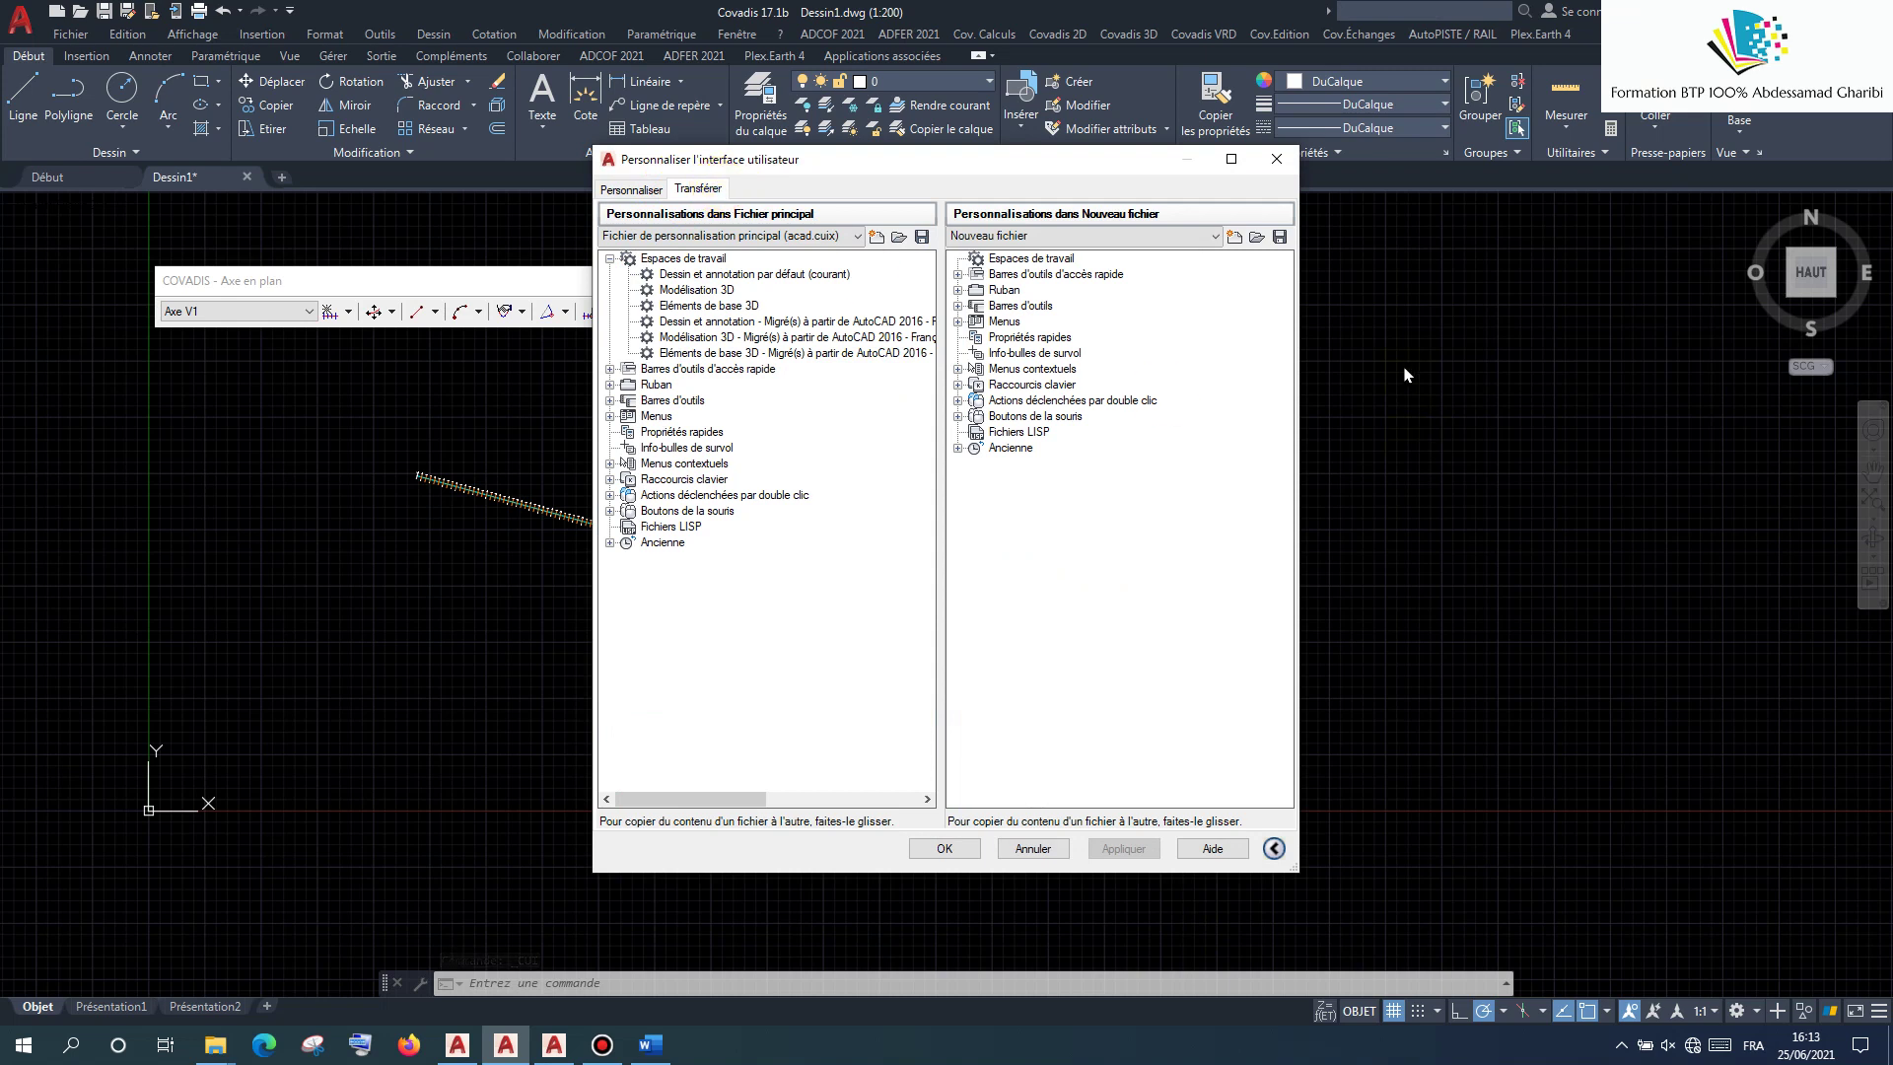
click(1259, 240)
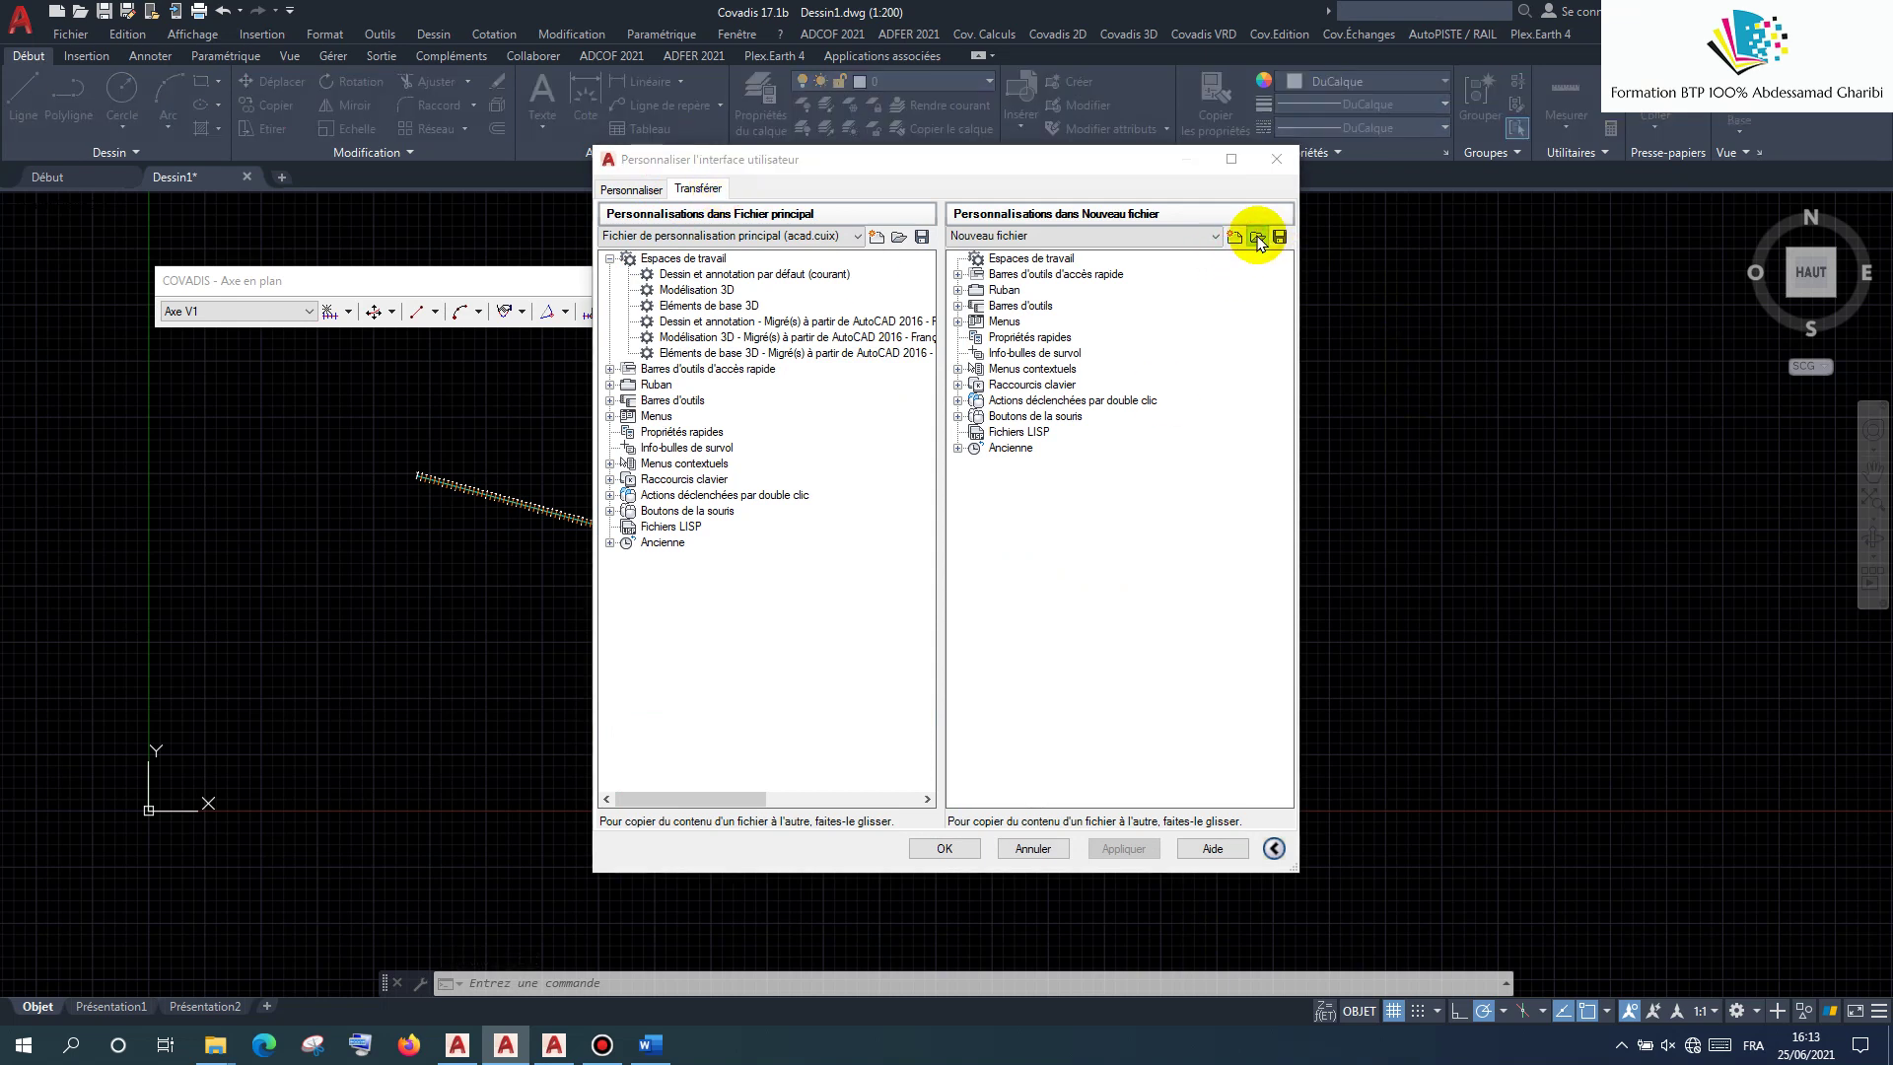
click(937, 330)
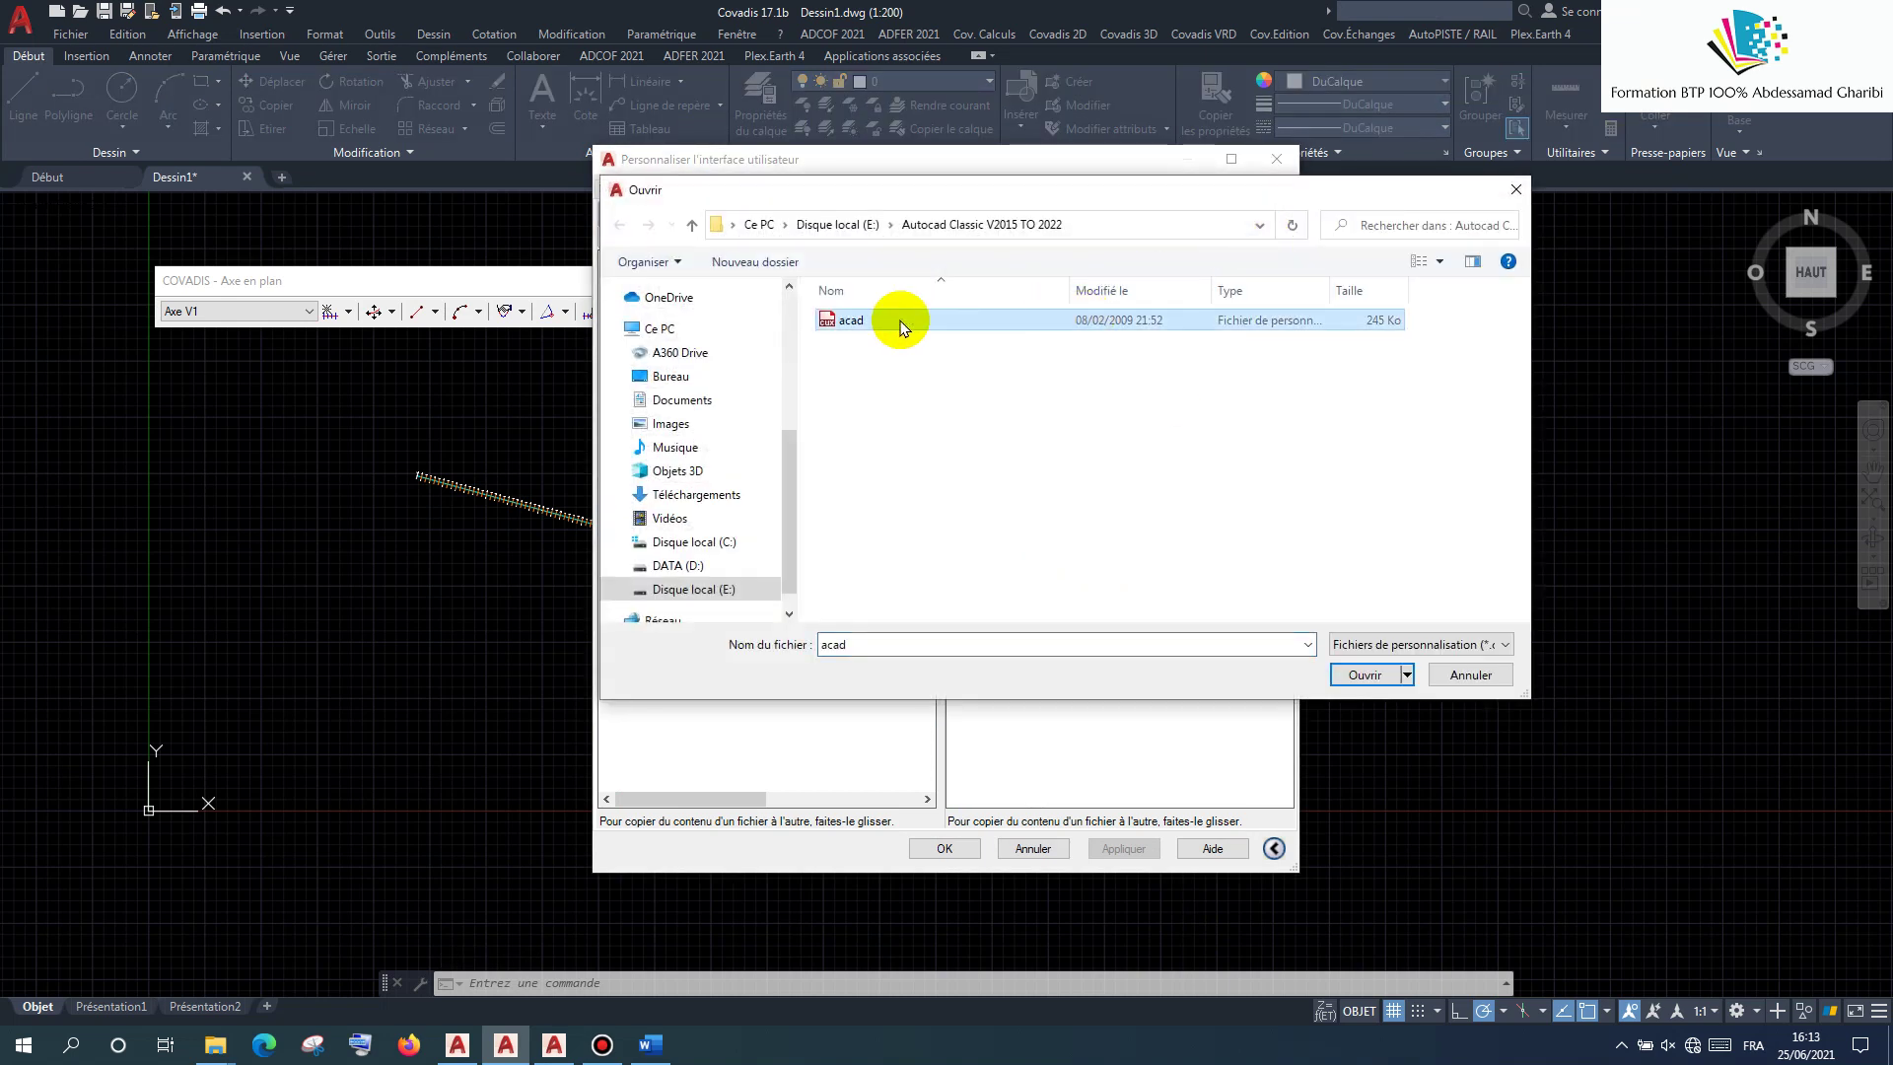
click(1379, 669)
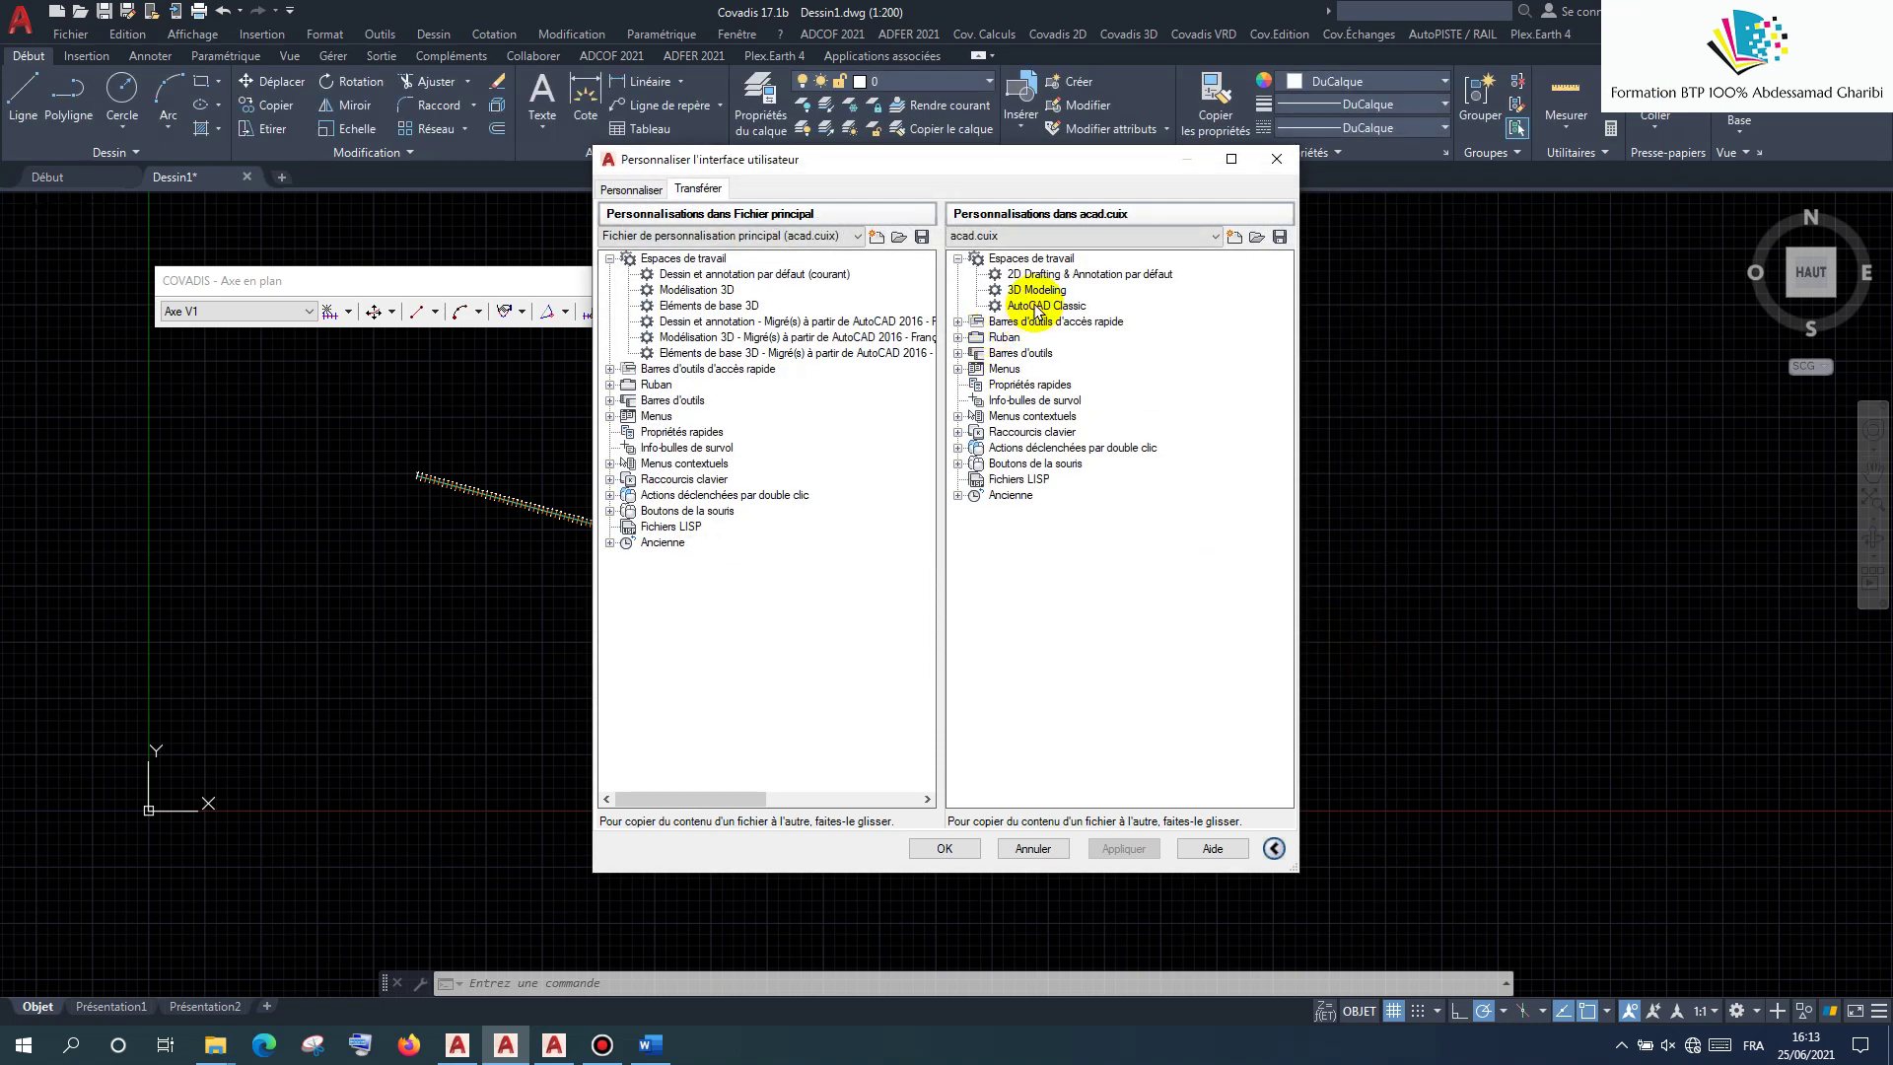
Step: Copy the AutoCAD Classic workspace into the main file, make it current and apply
drag(1035, 308, 717, 301)
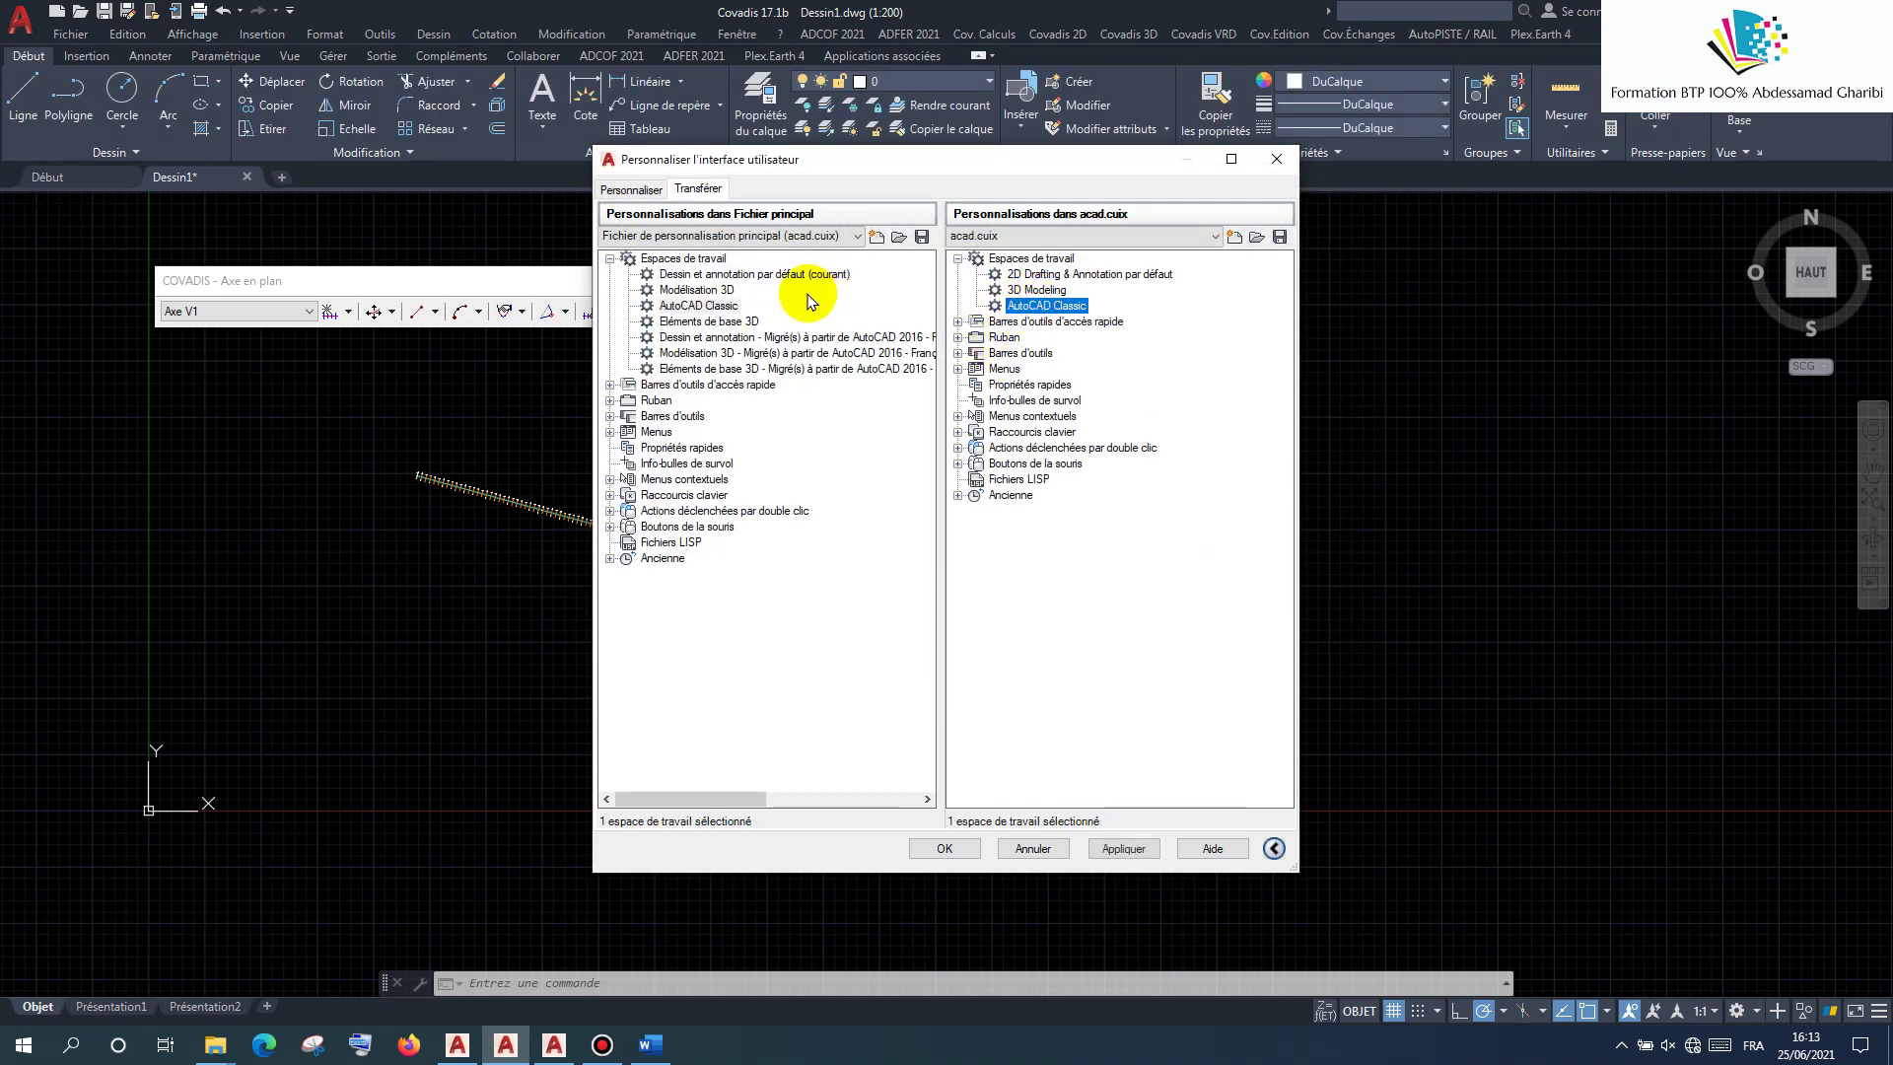
right_click(712, 308)
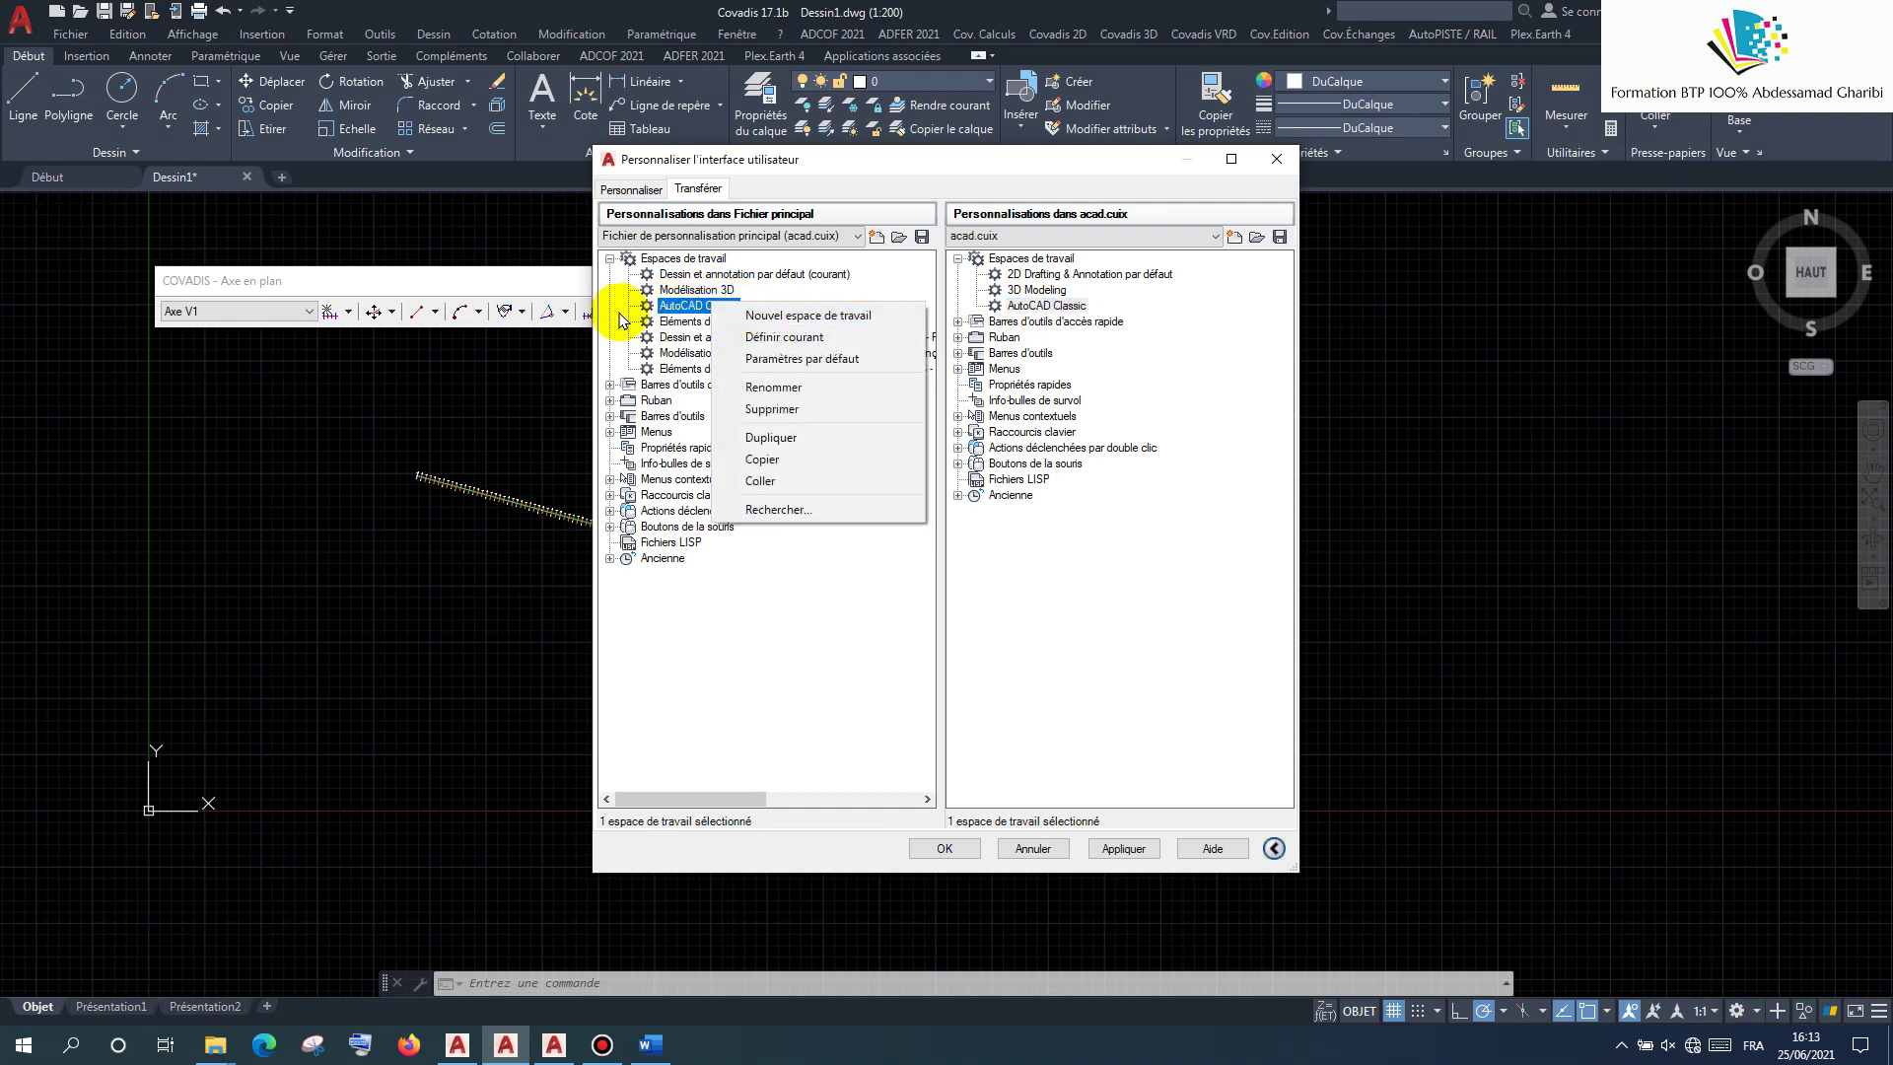
click(780, 338)
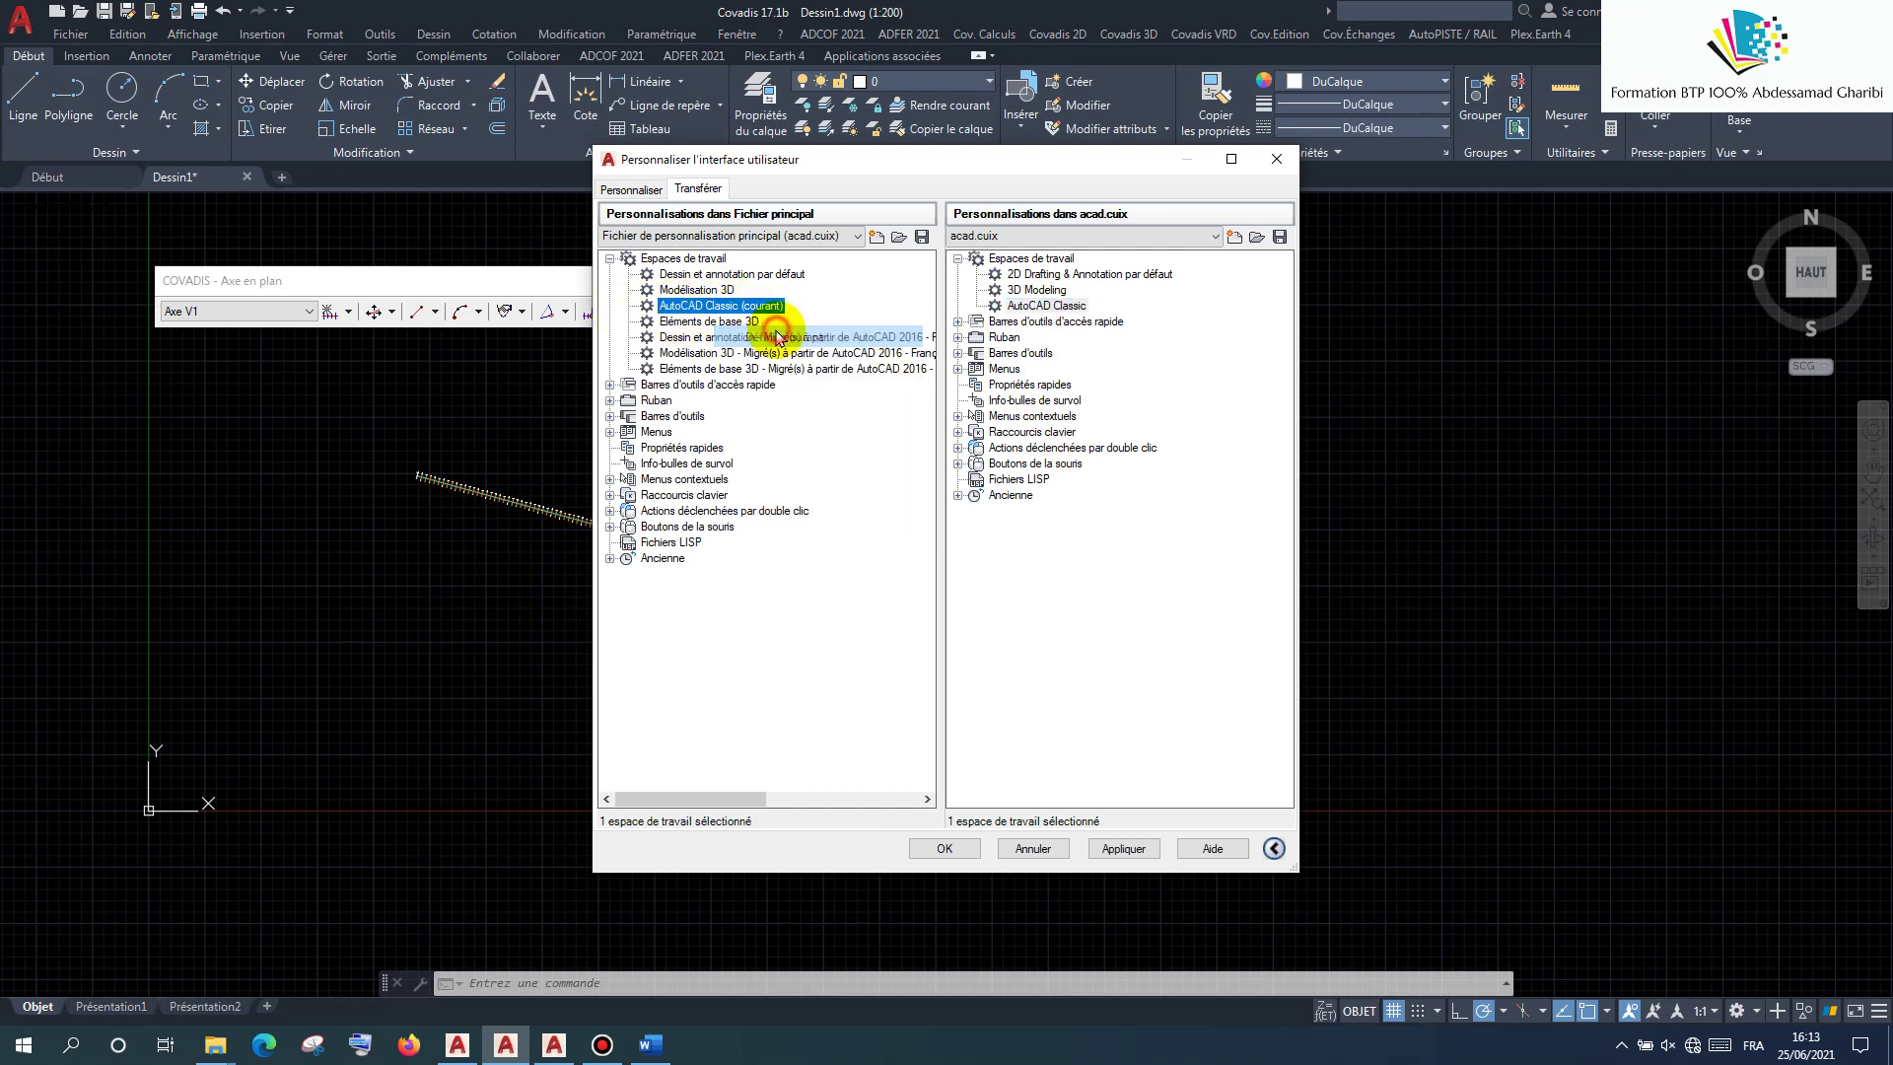
right_click(754, 309)
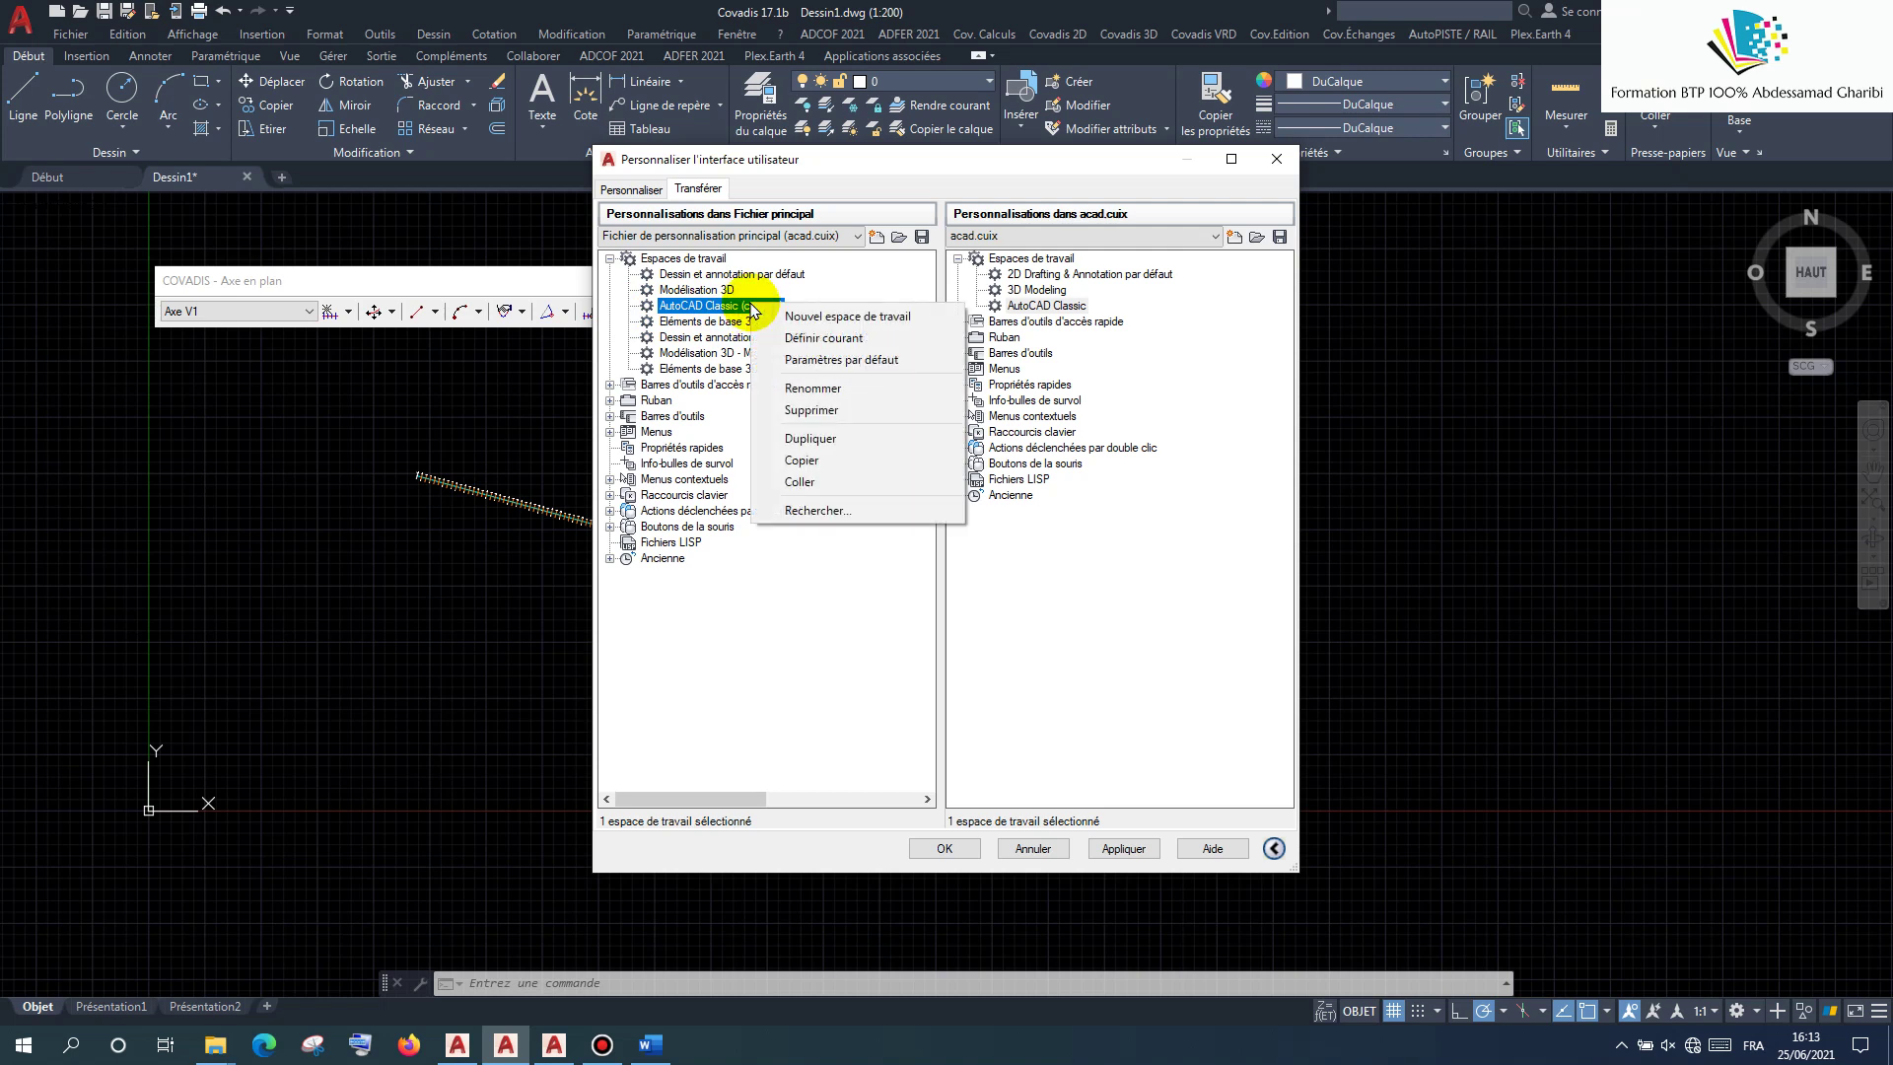
click(1119, 848)
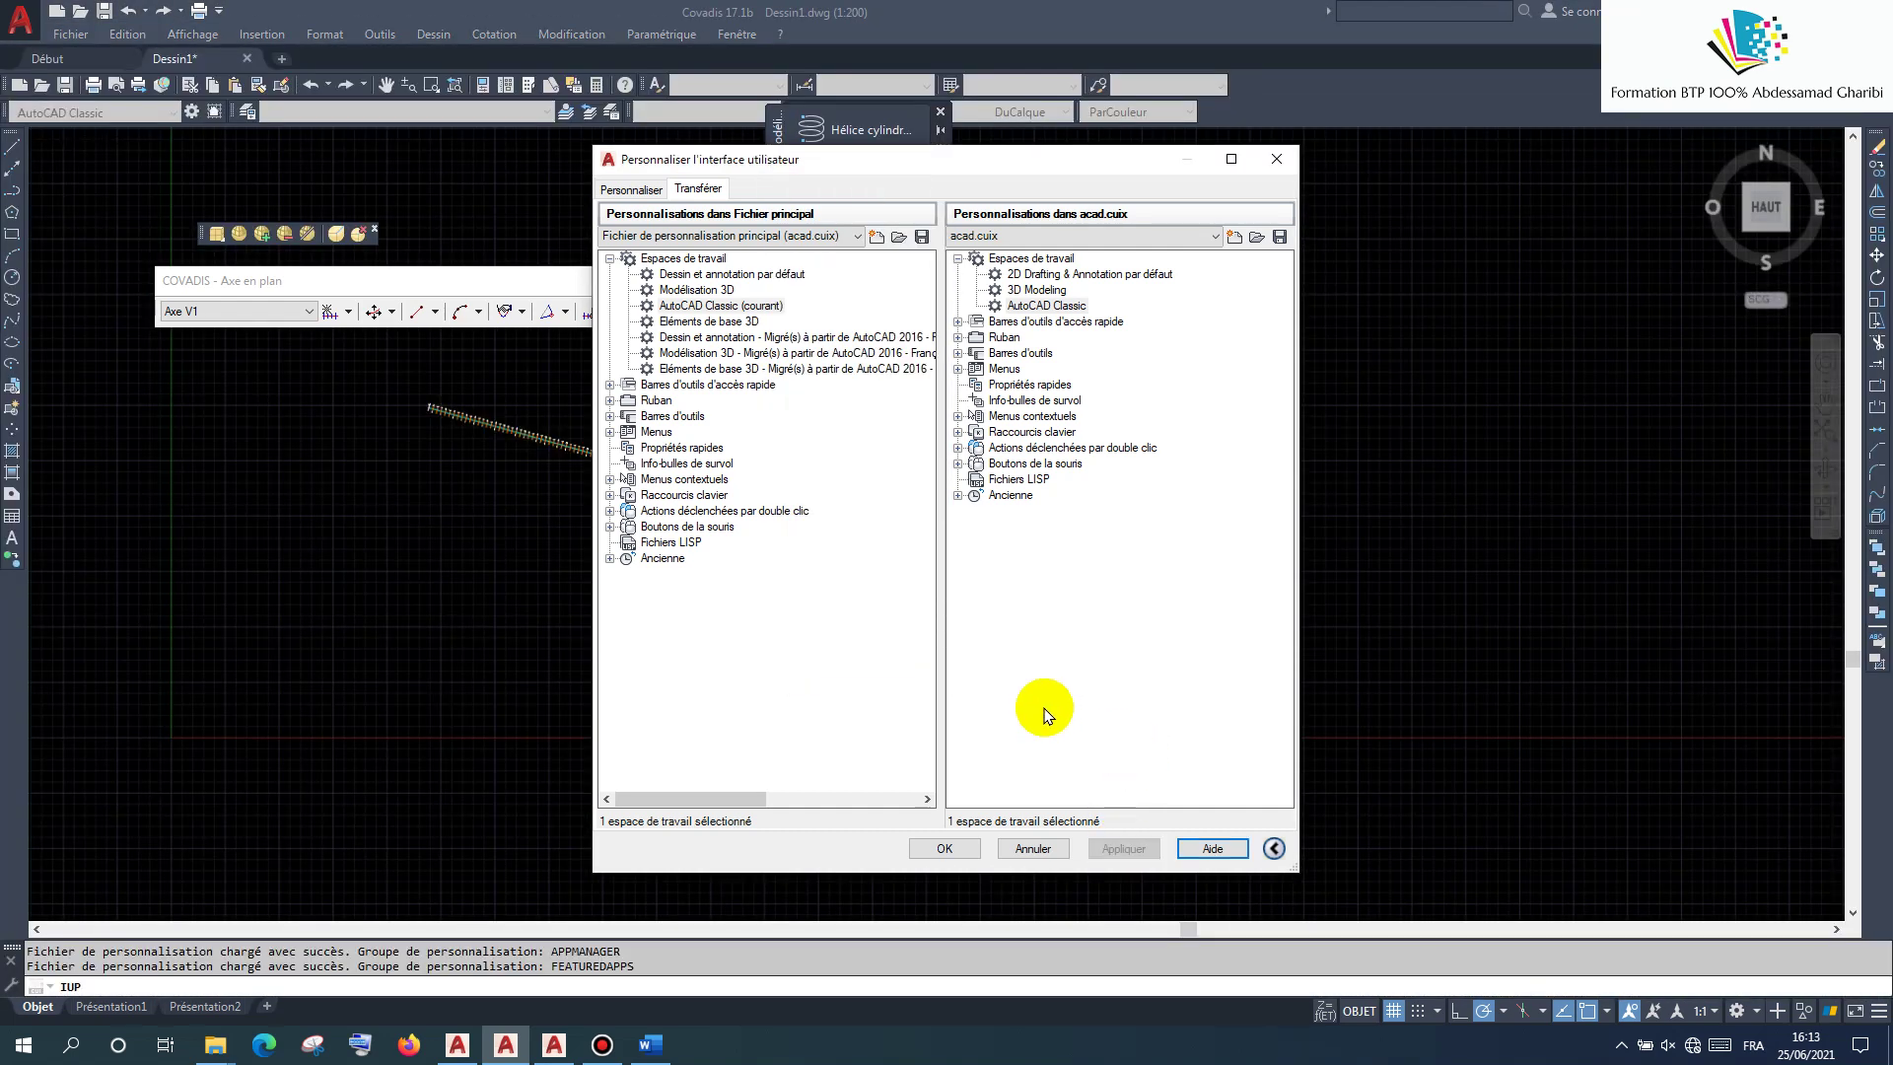
Step: Keep AutoCAD Classic current, close the tool palettes, and reopen interface customization
right_click(731, 308)
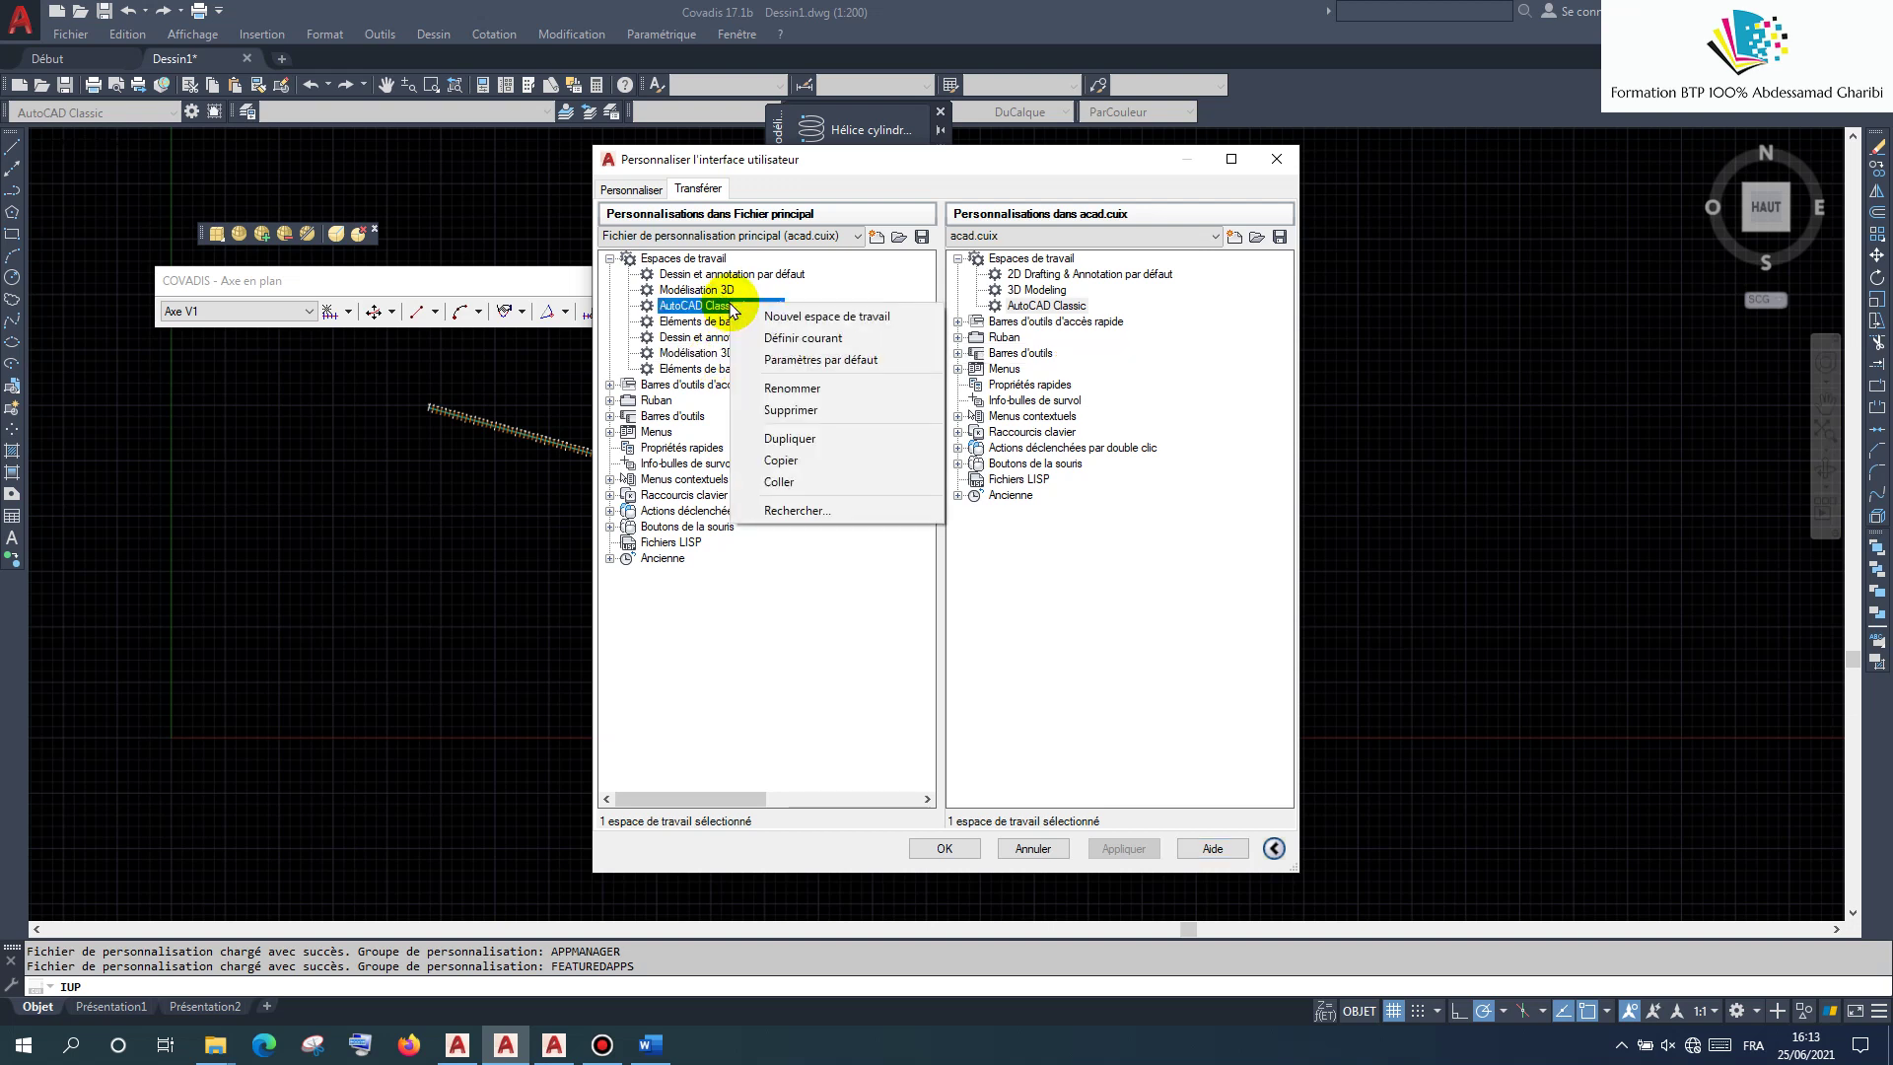
click(971, 854)
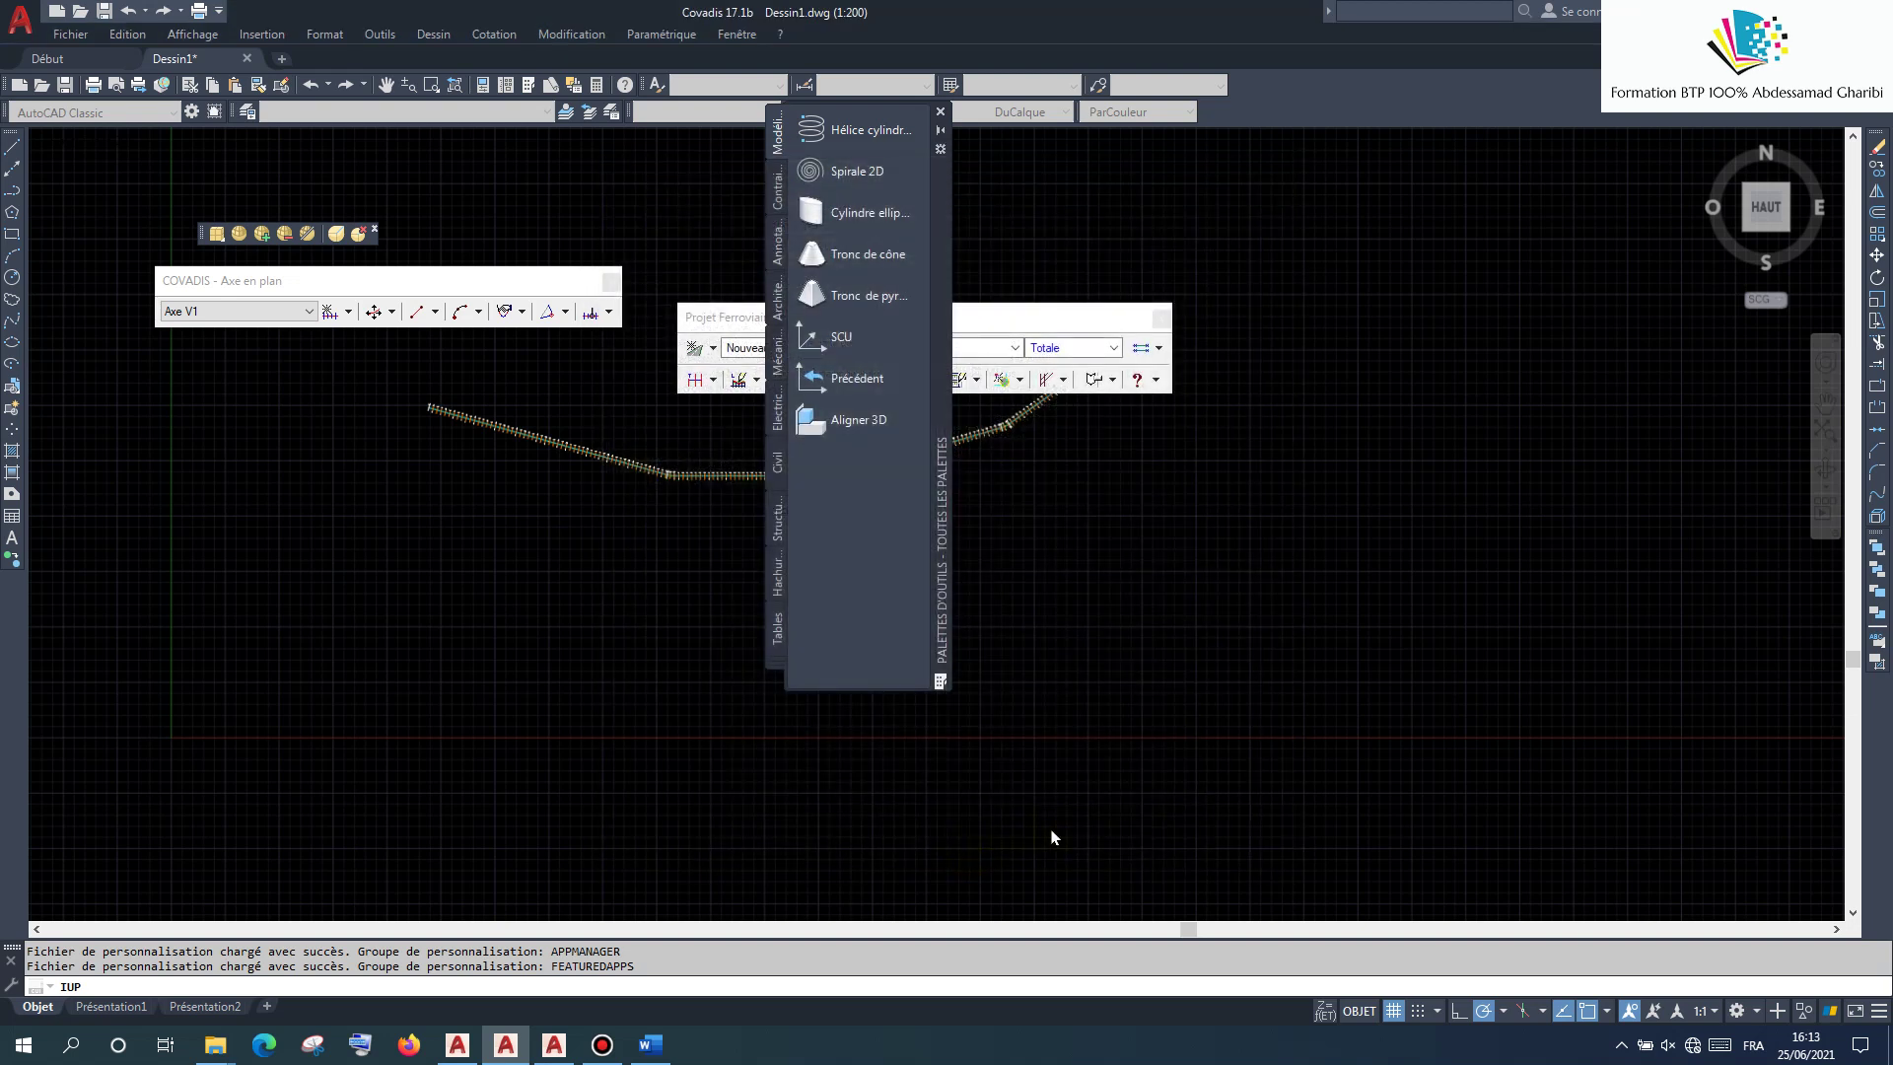
click(940, 112)
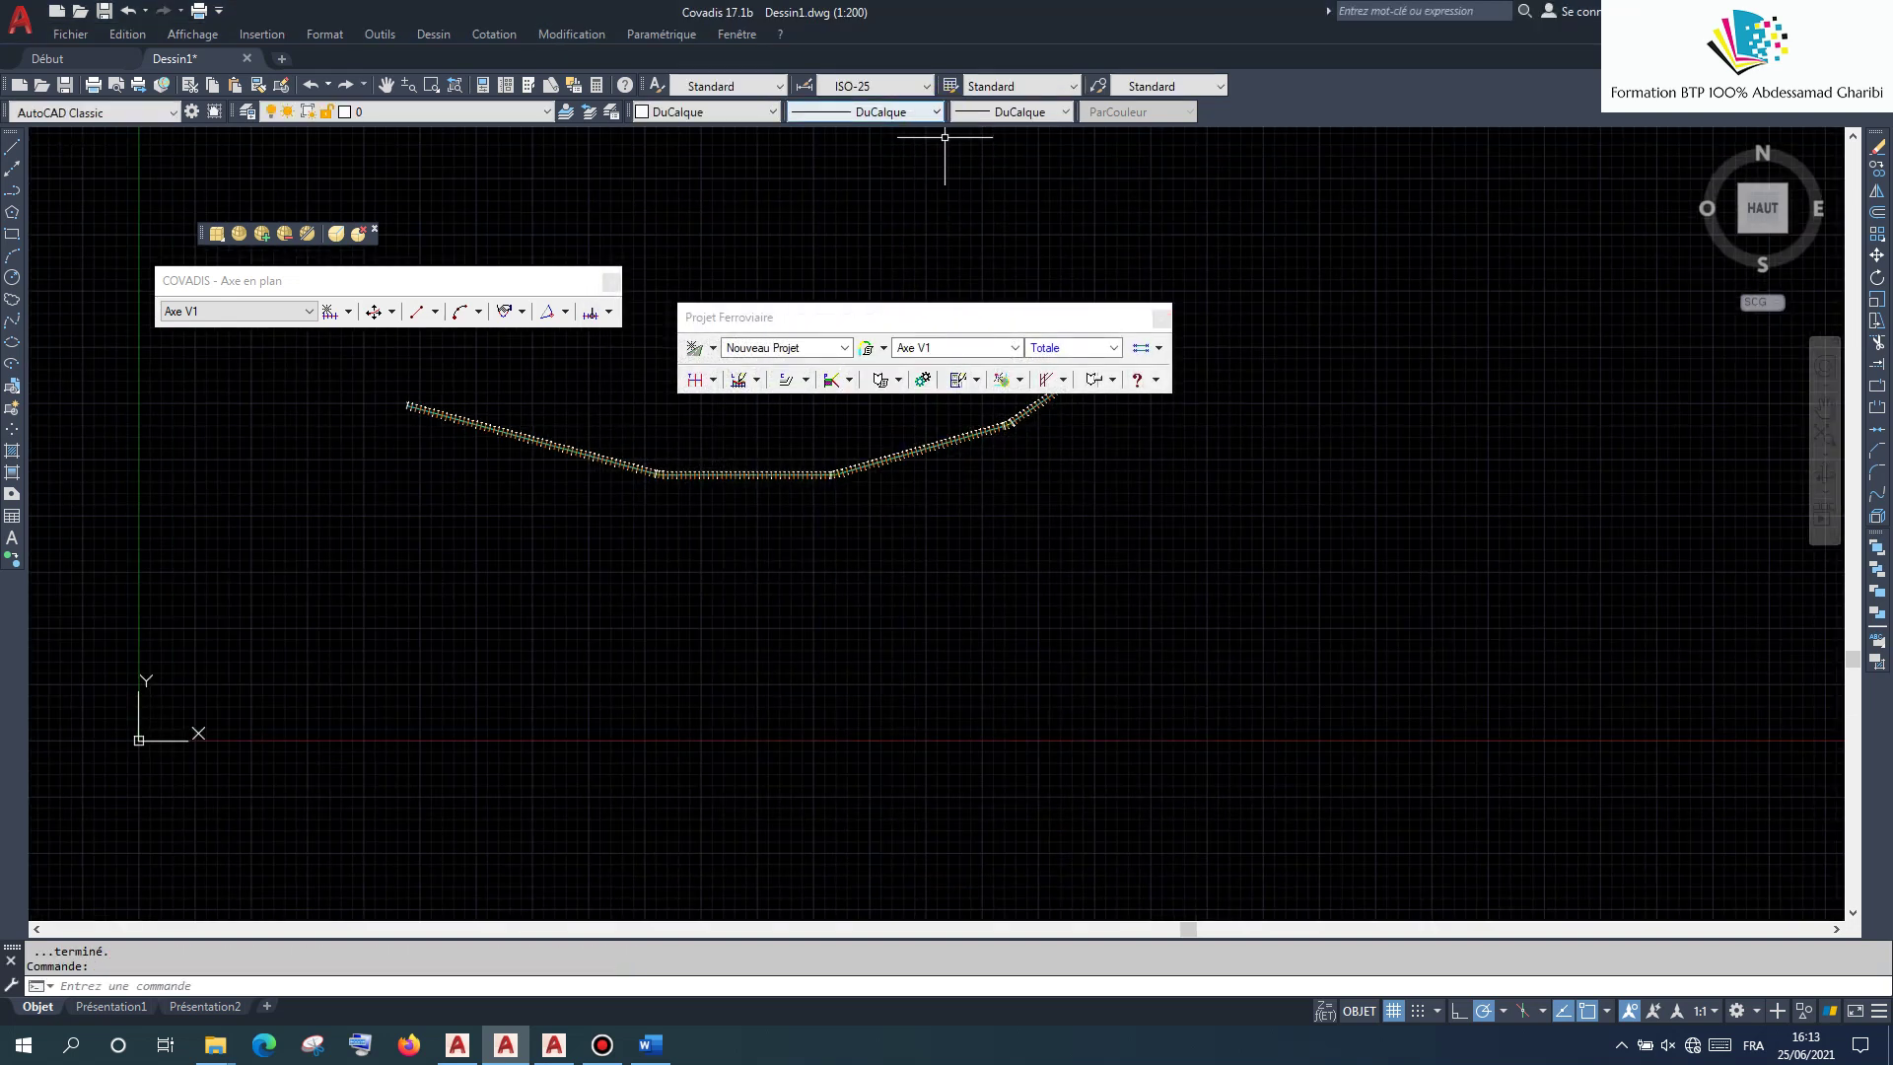
click(1733, 1013)
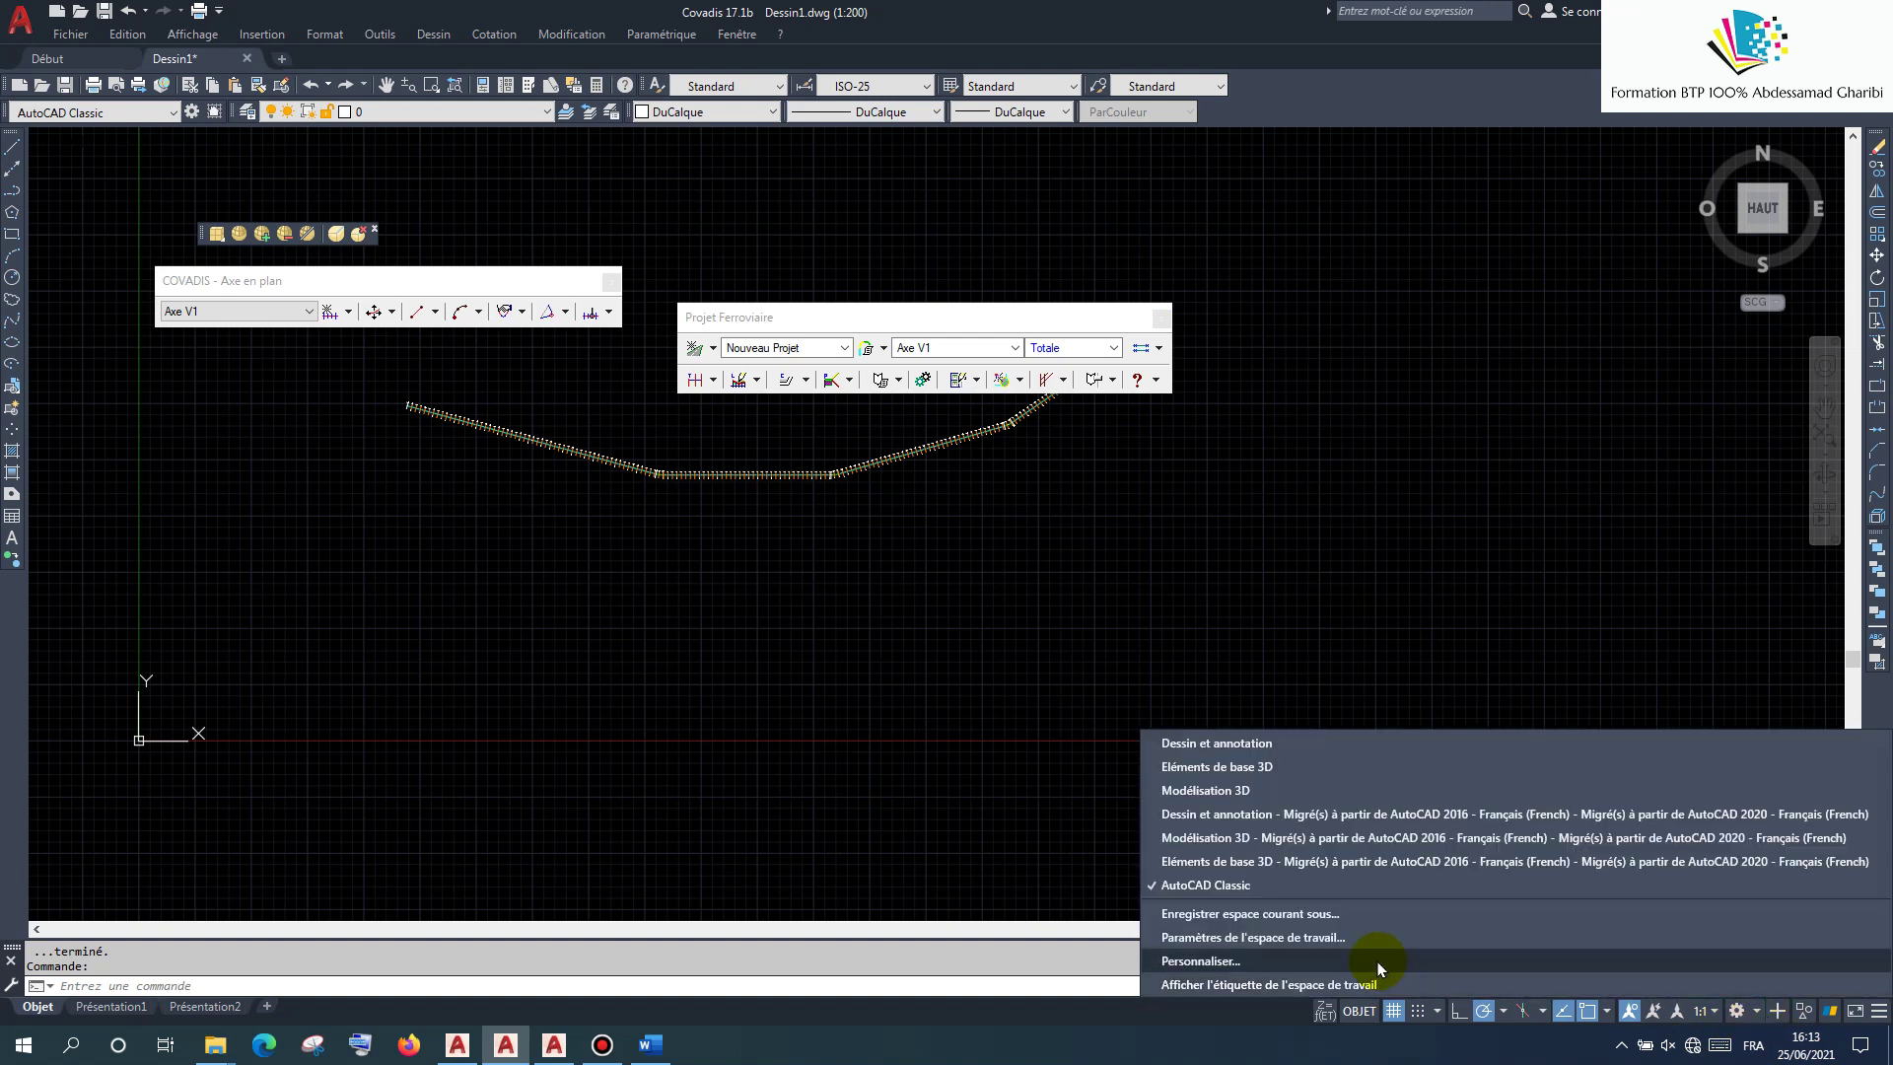
click(1342, 969)
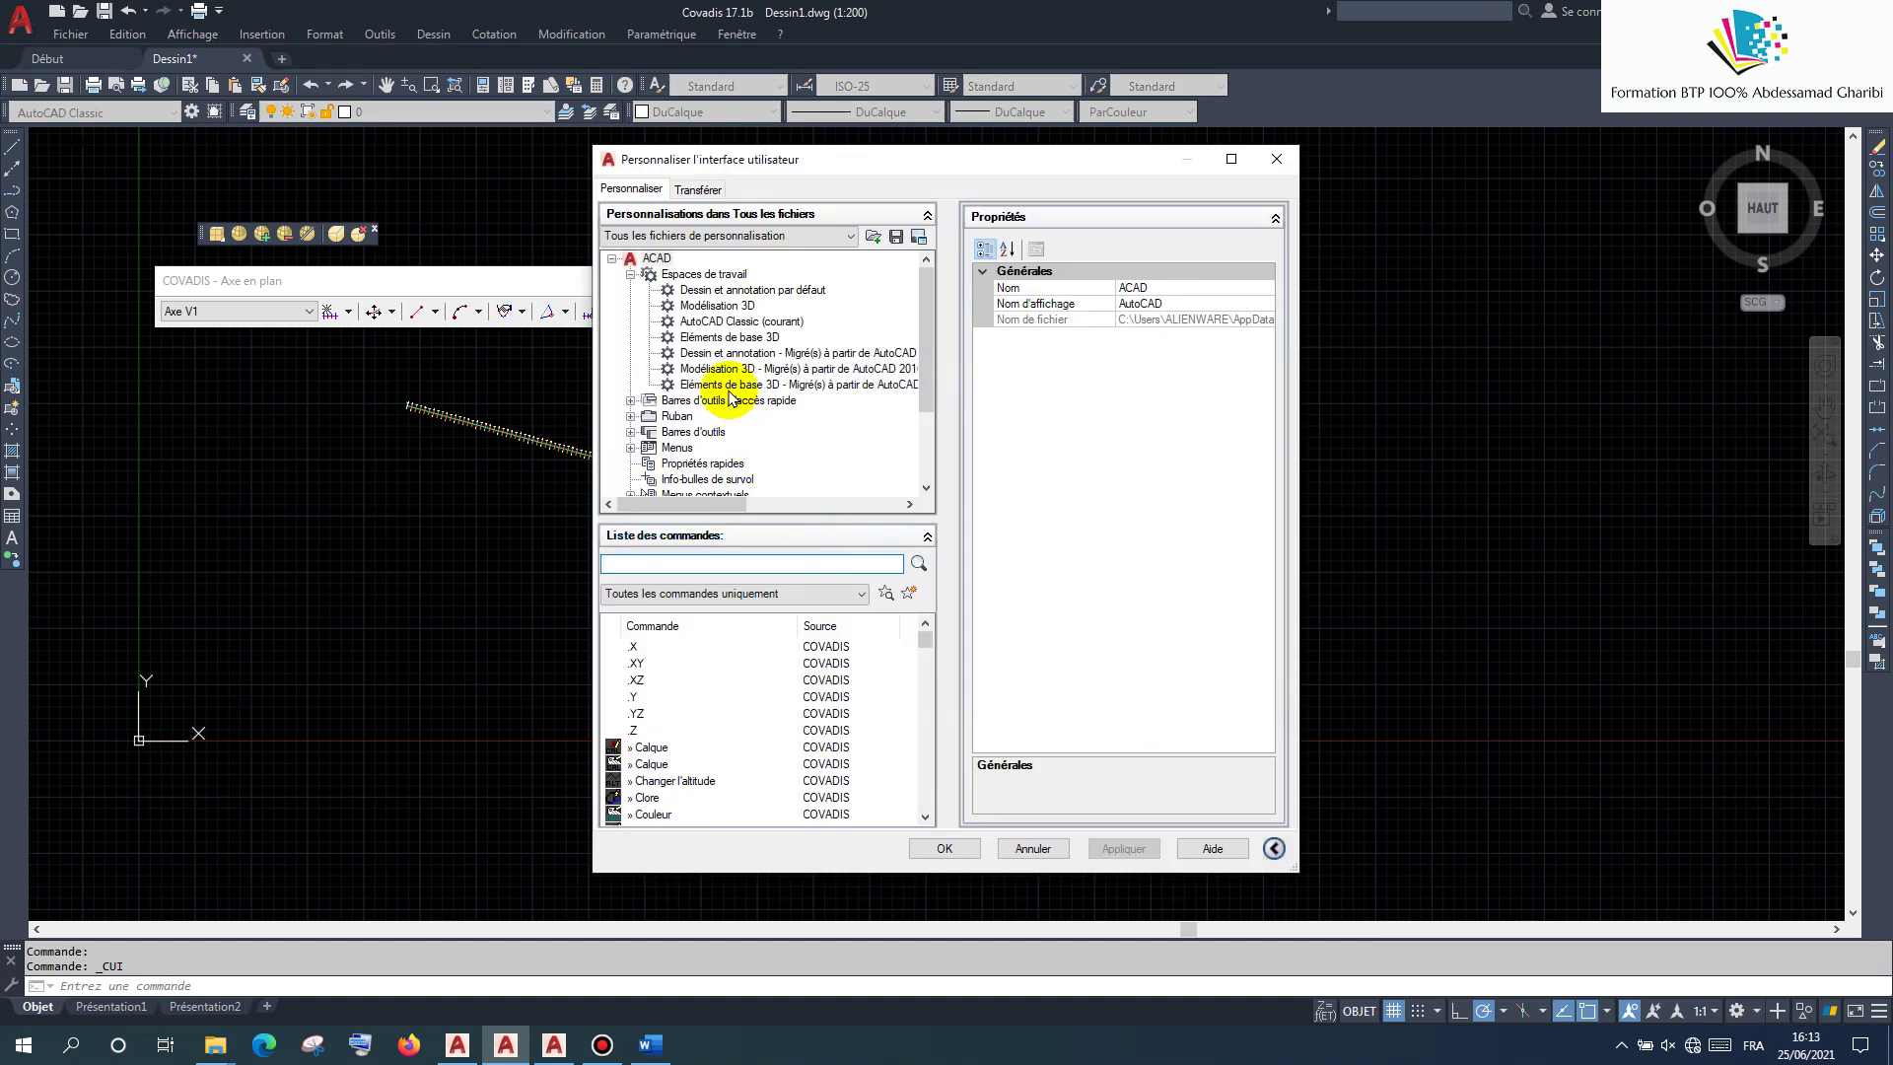
Step: Add all COVADIS menus, Cov. Calculs to AutoPISTE / RAIL, to the AutoCAD Classic workspace
right_click(750, 329)
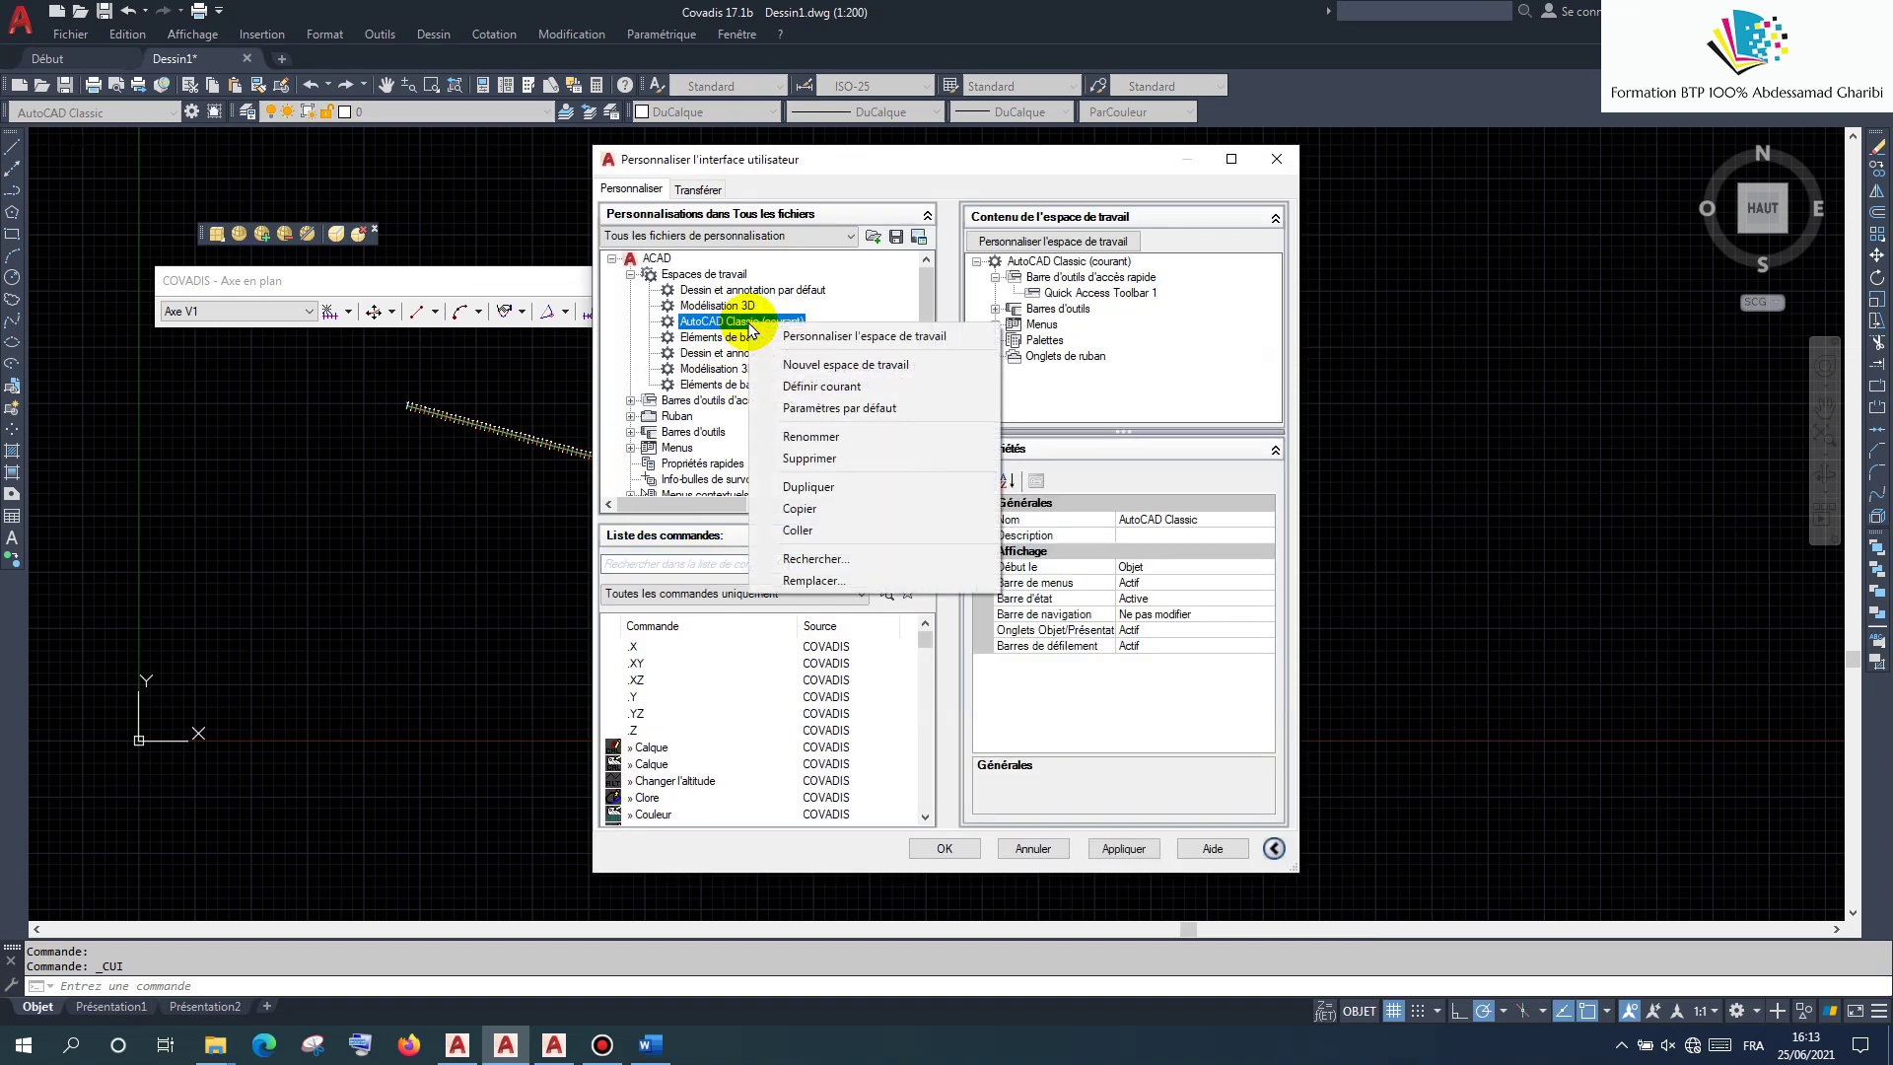
click(808, 336)
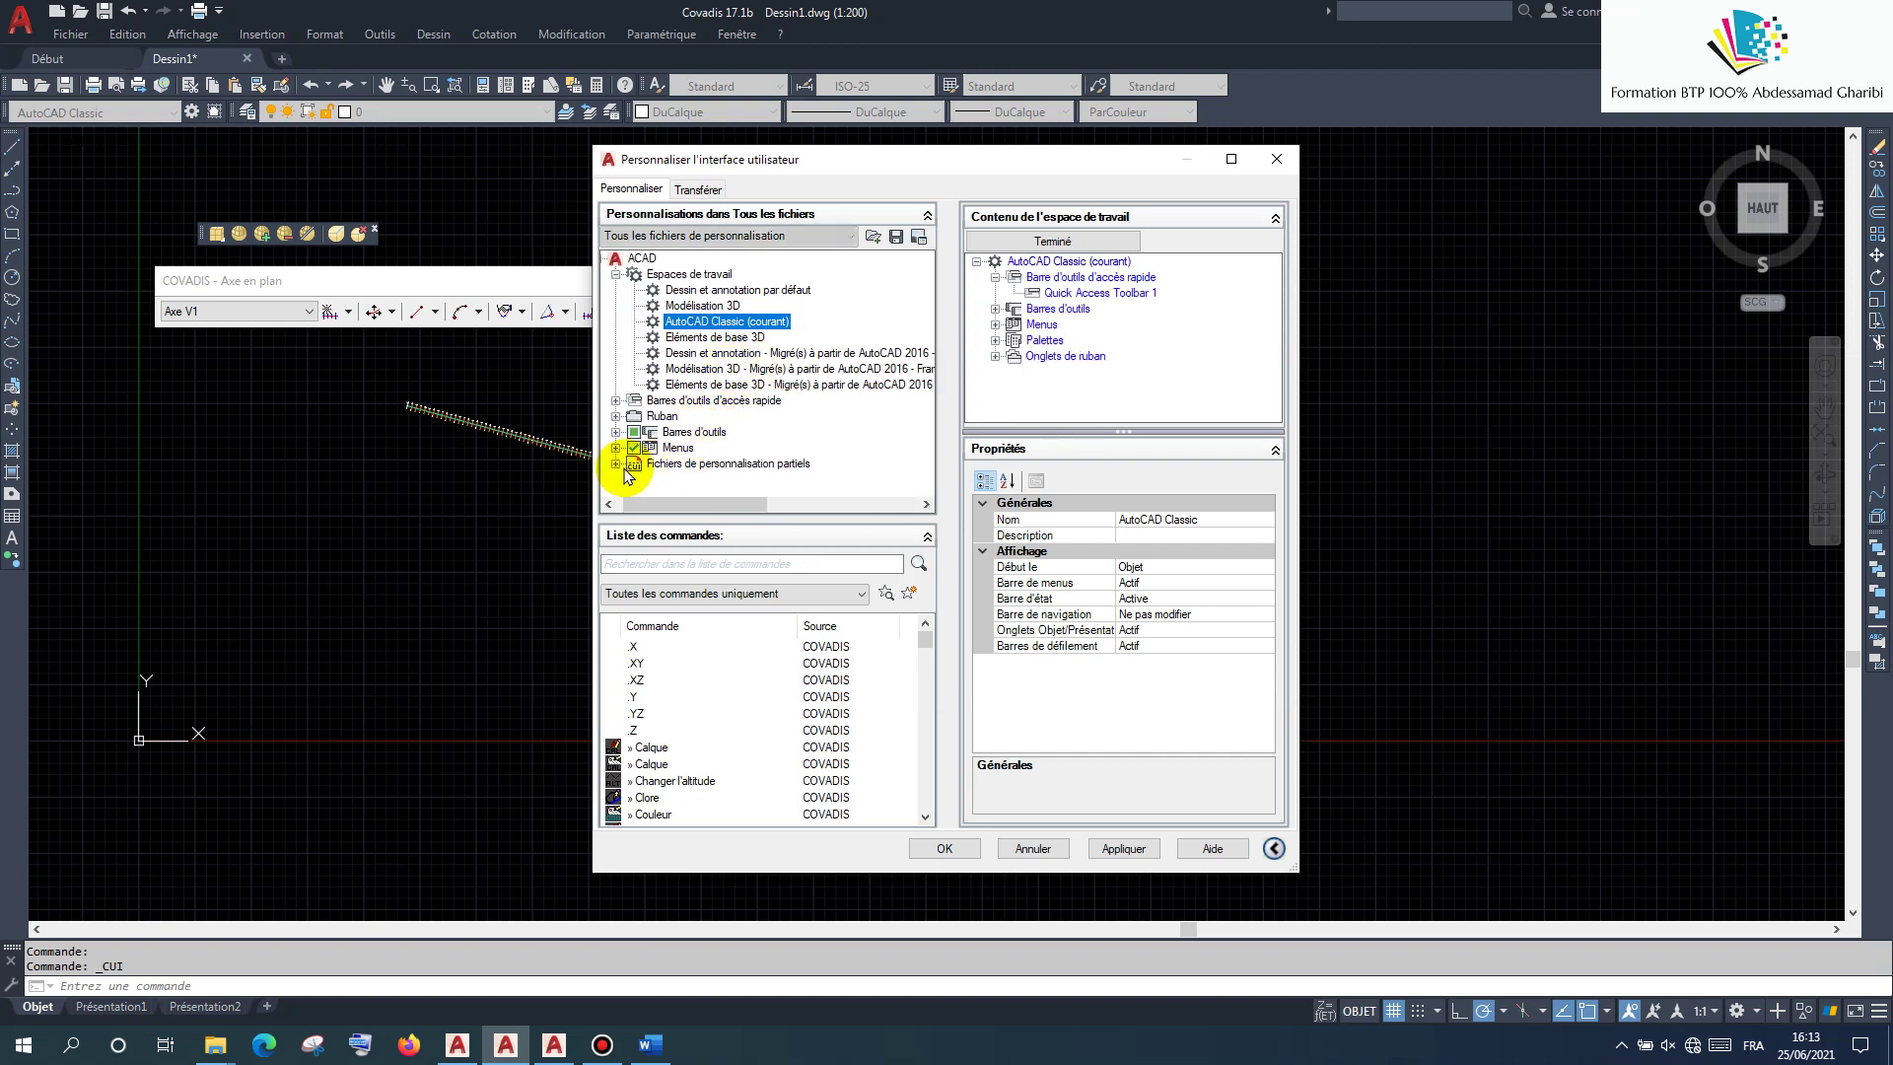
click(625, 468)
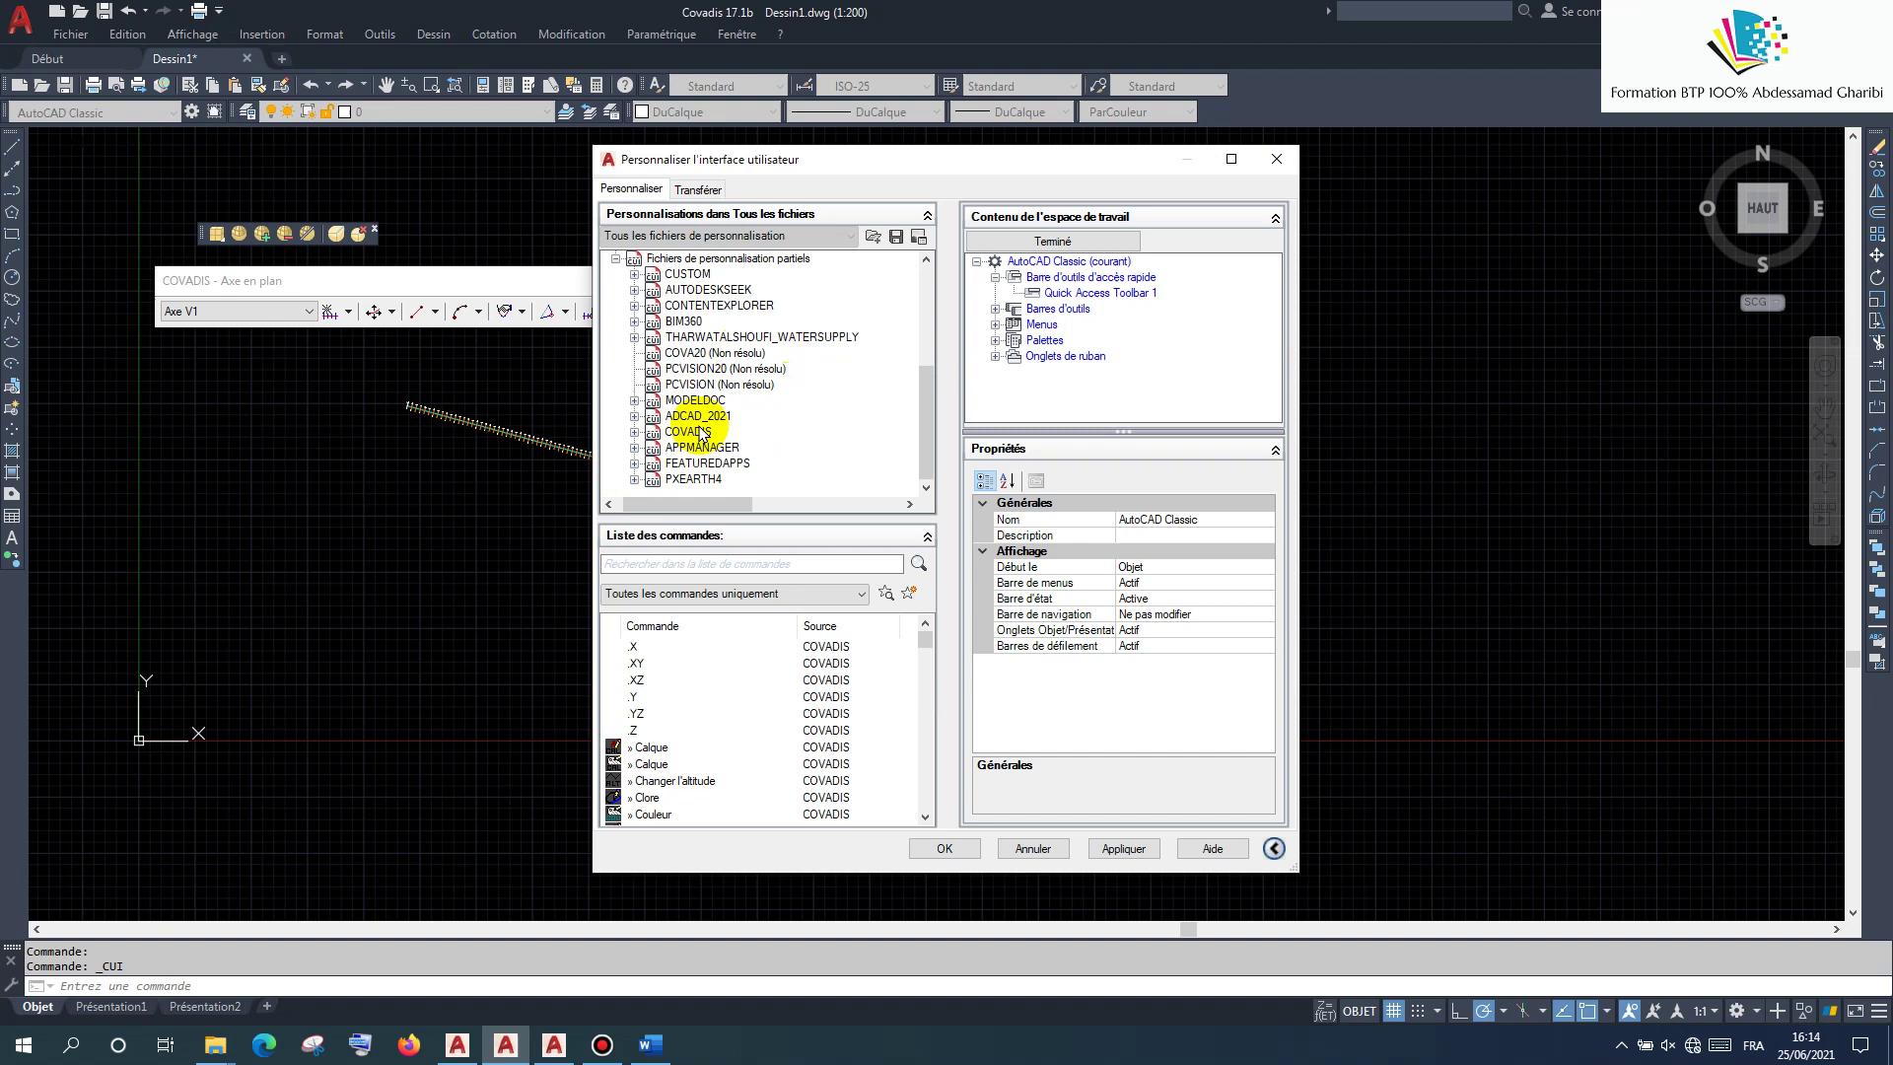
click(635, 432)
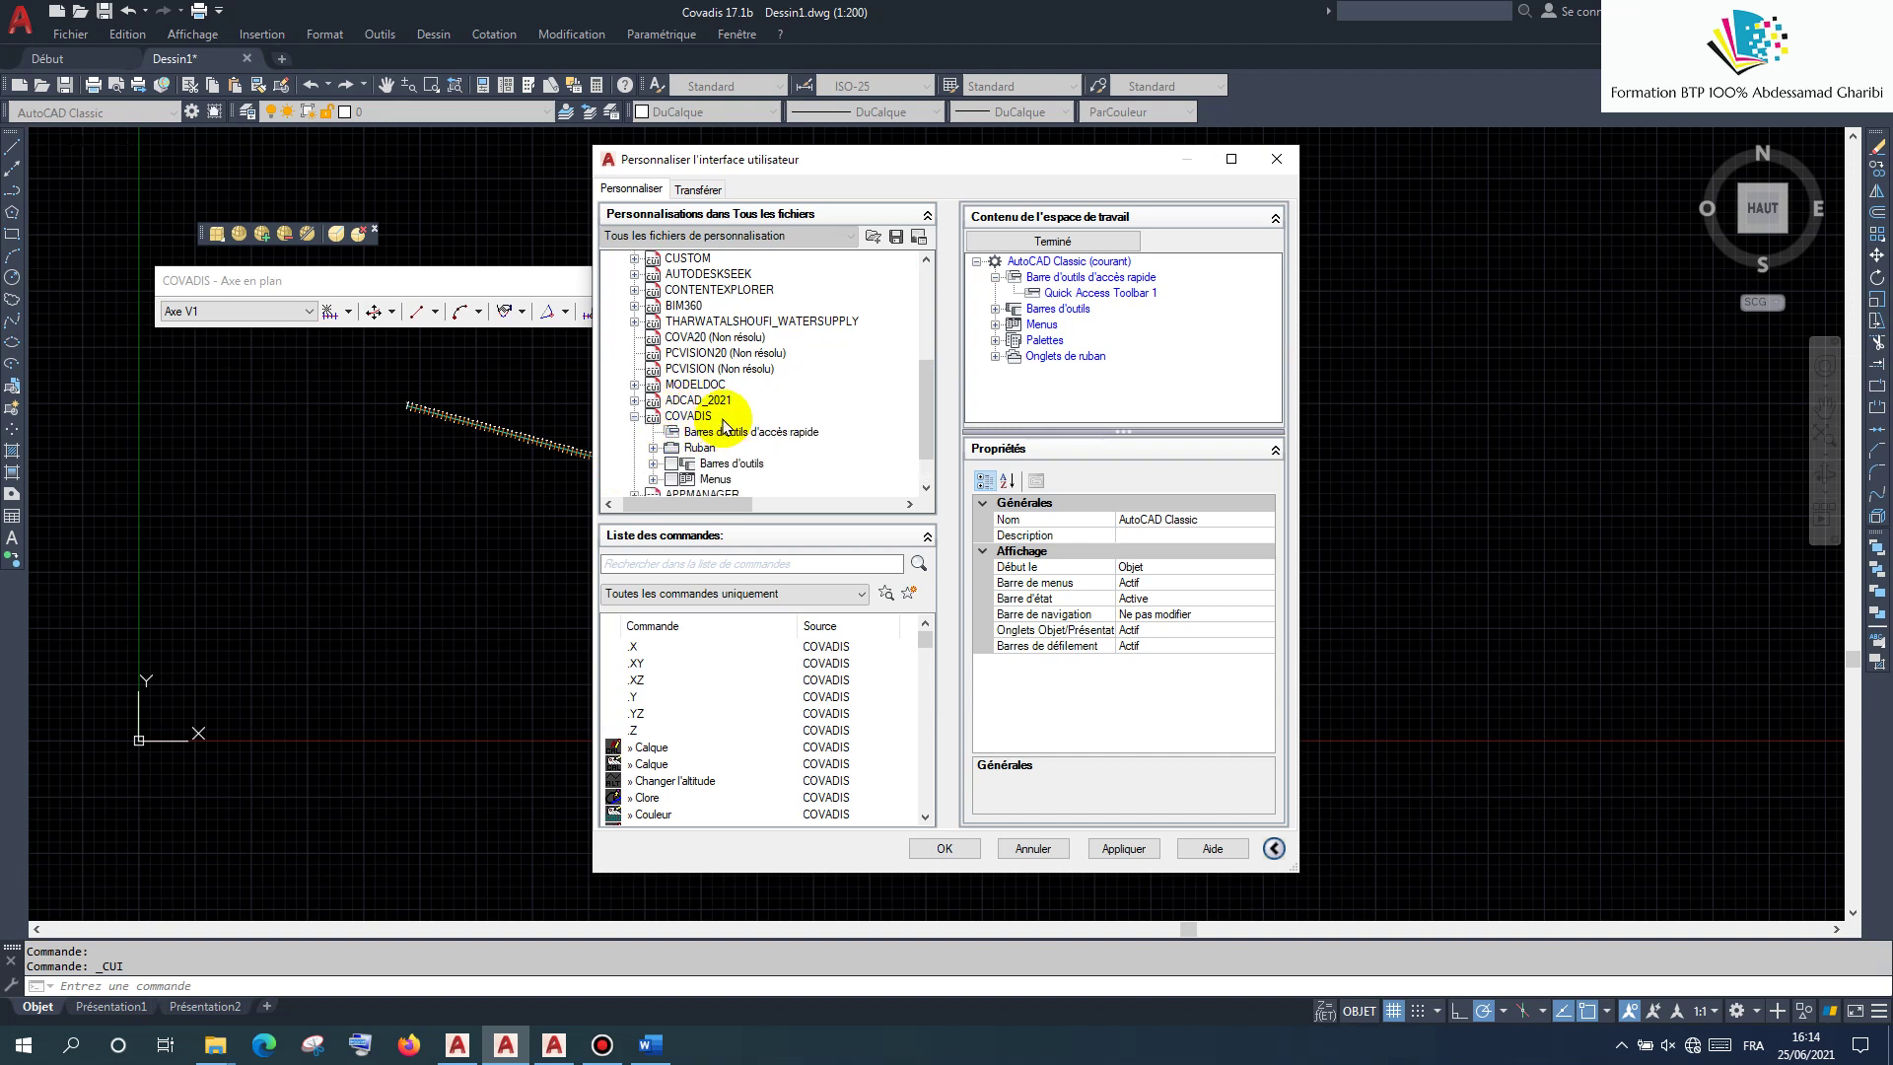
scroll(658, 443, down, 1)
click(653, 431)
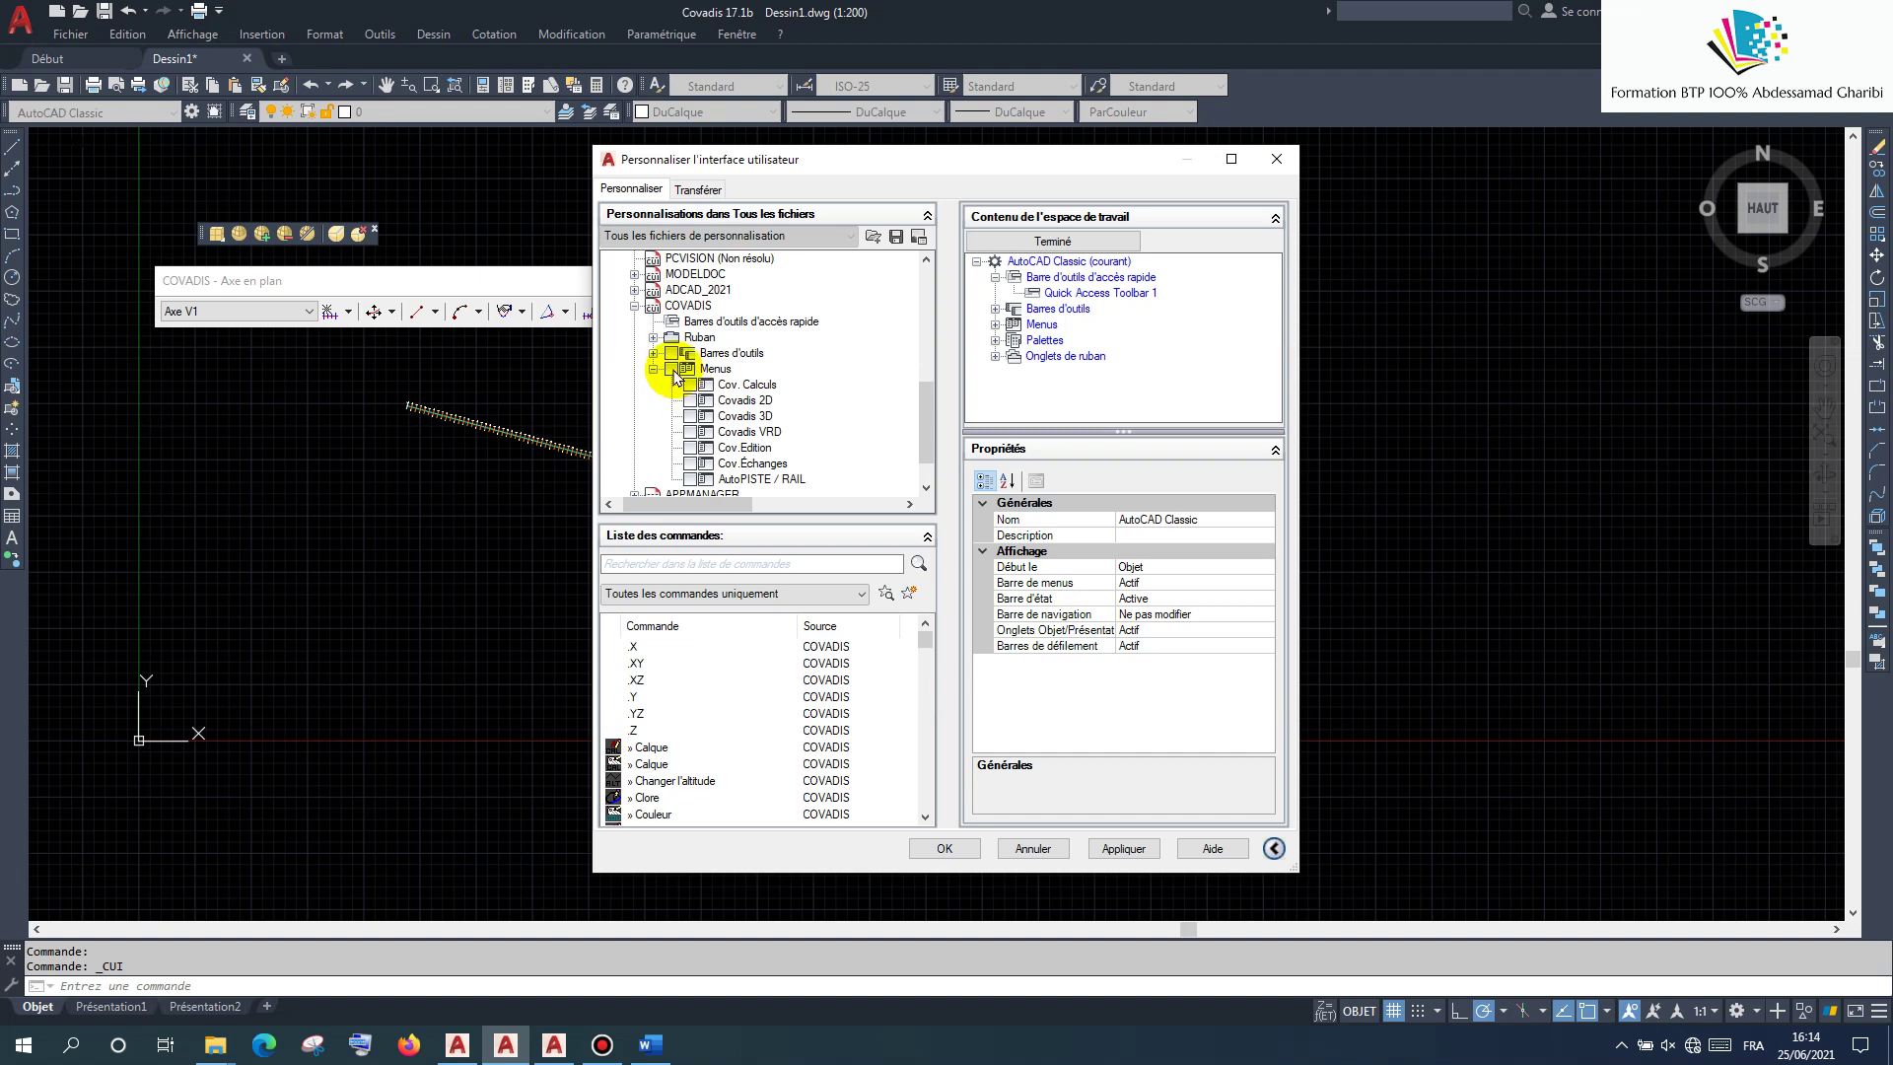
click(672, 370)
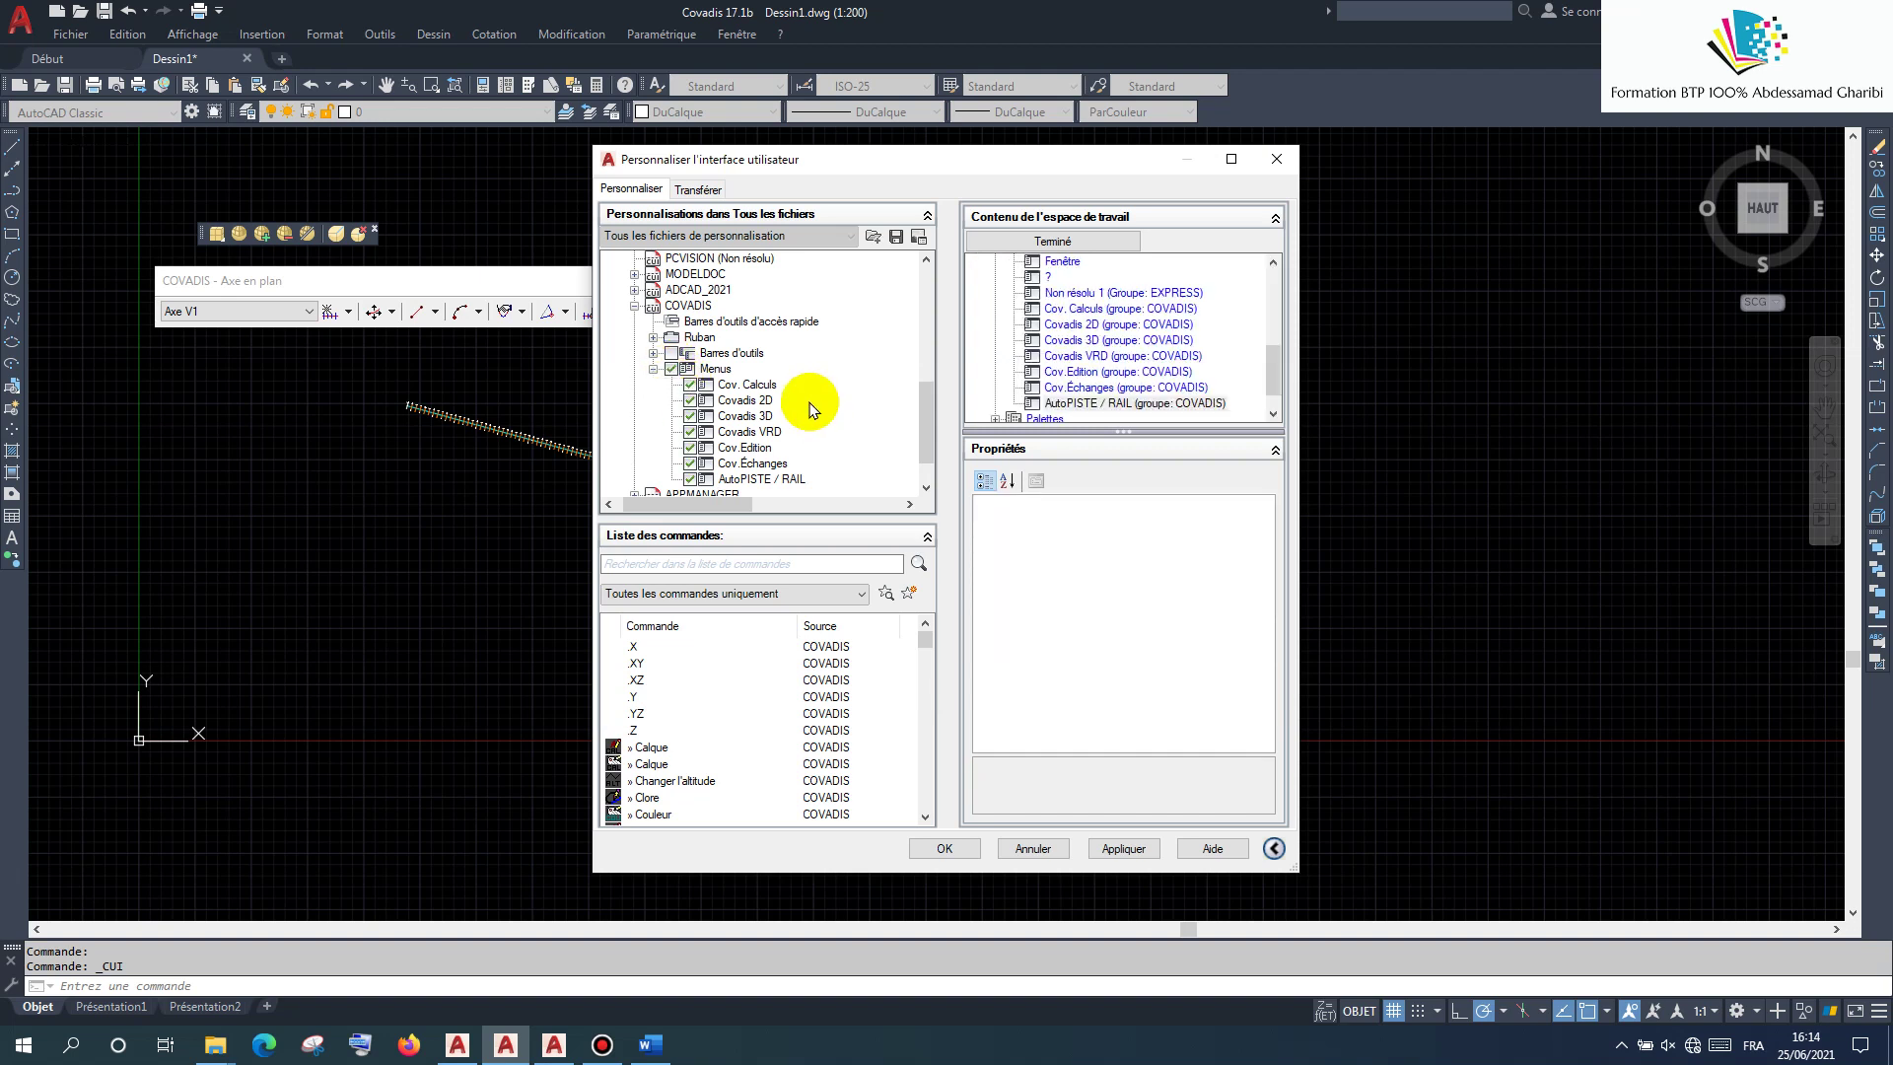
click(1117, 846)
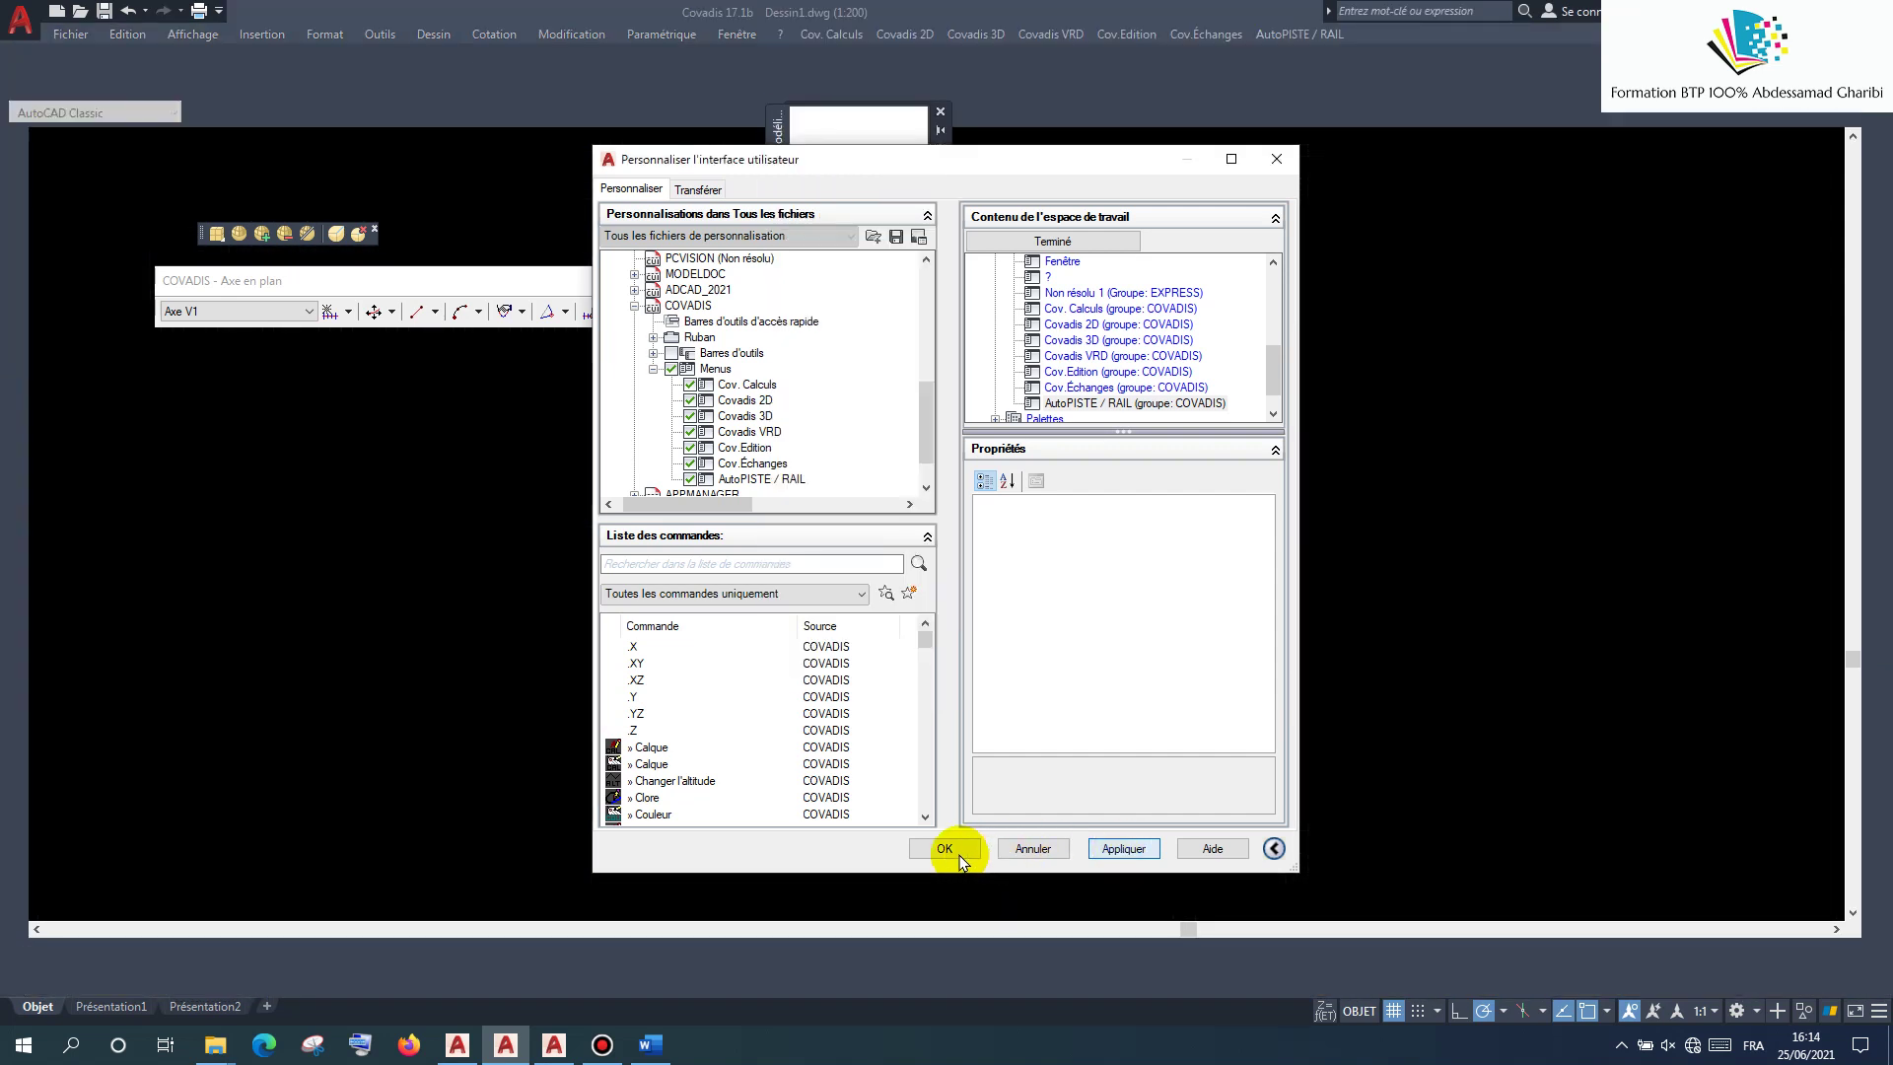
click(949, 854)
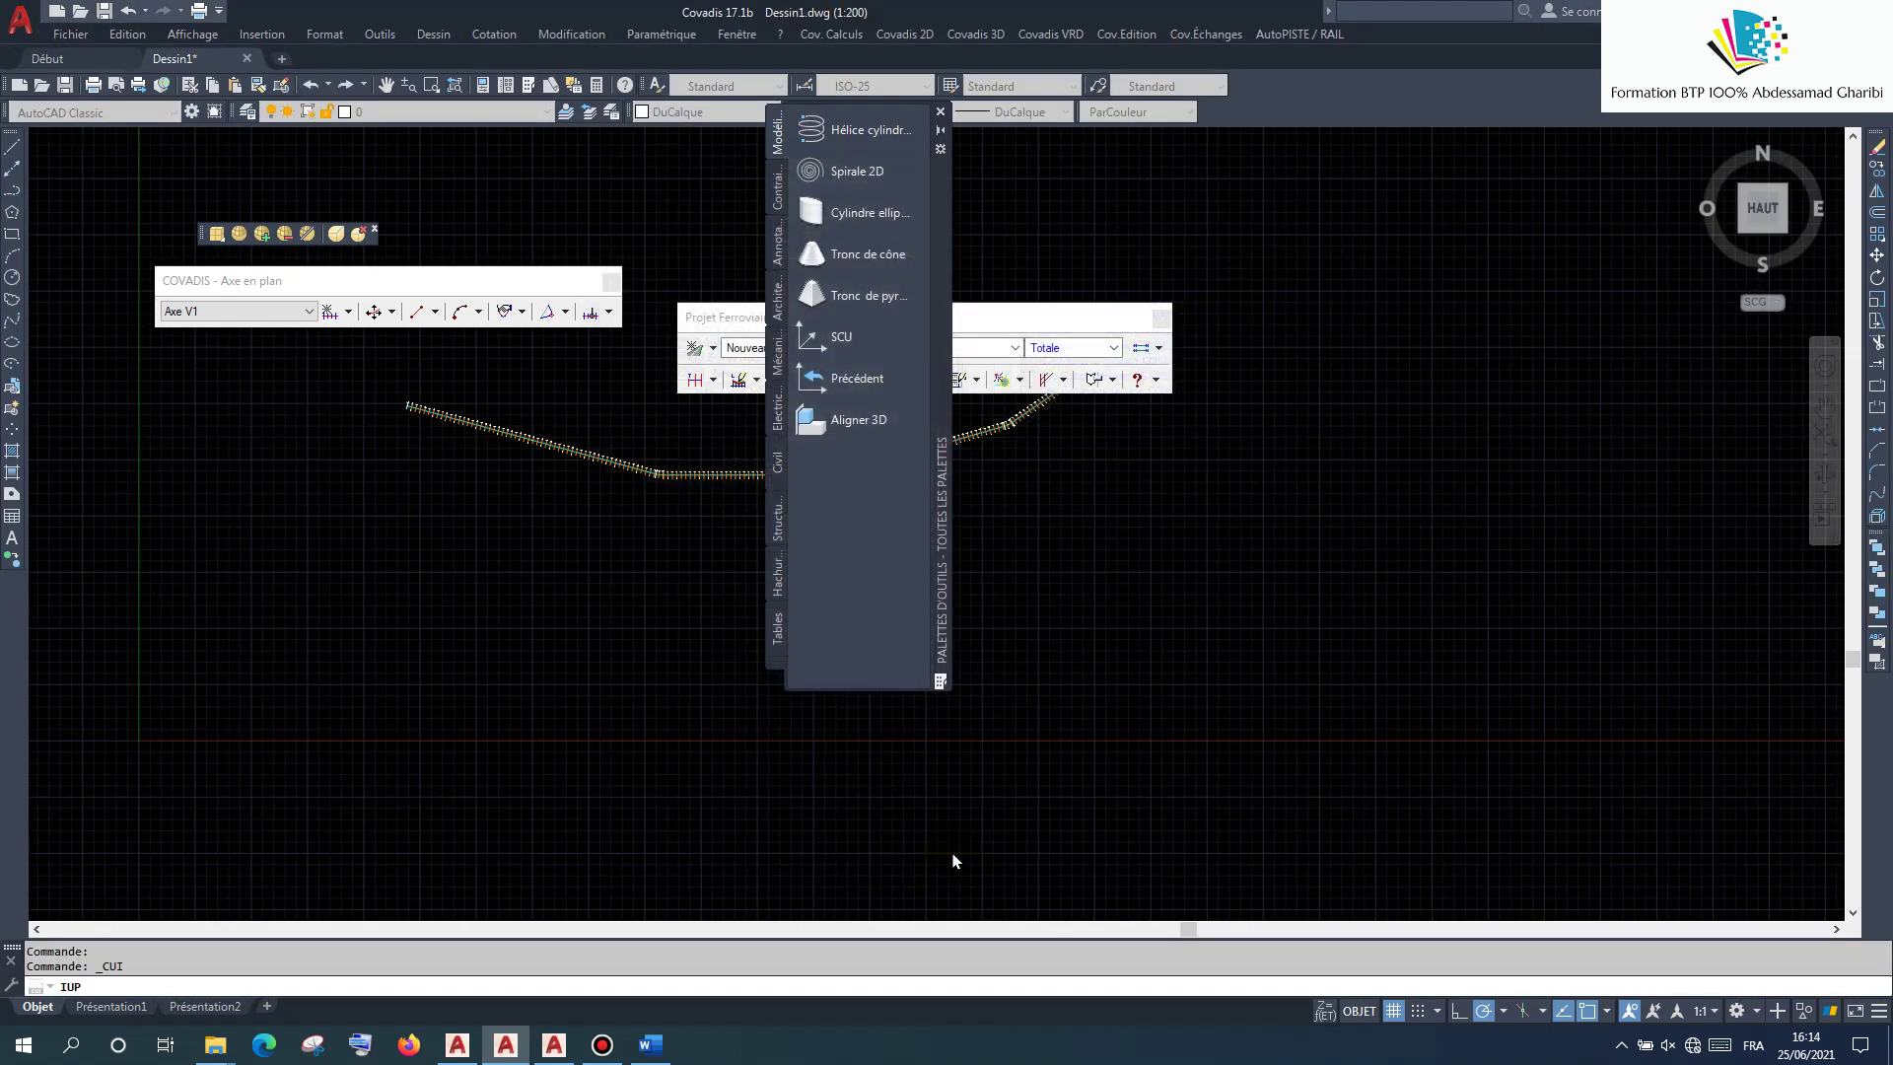
Step: Close the tool palette and toggle the menu bar off and back on
click(940, 113)
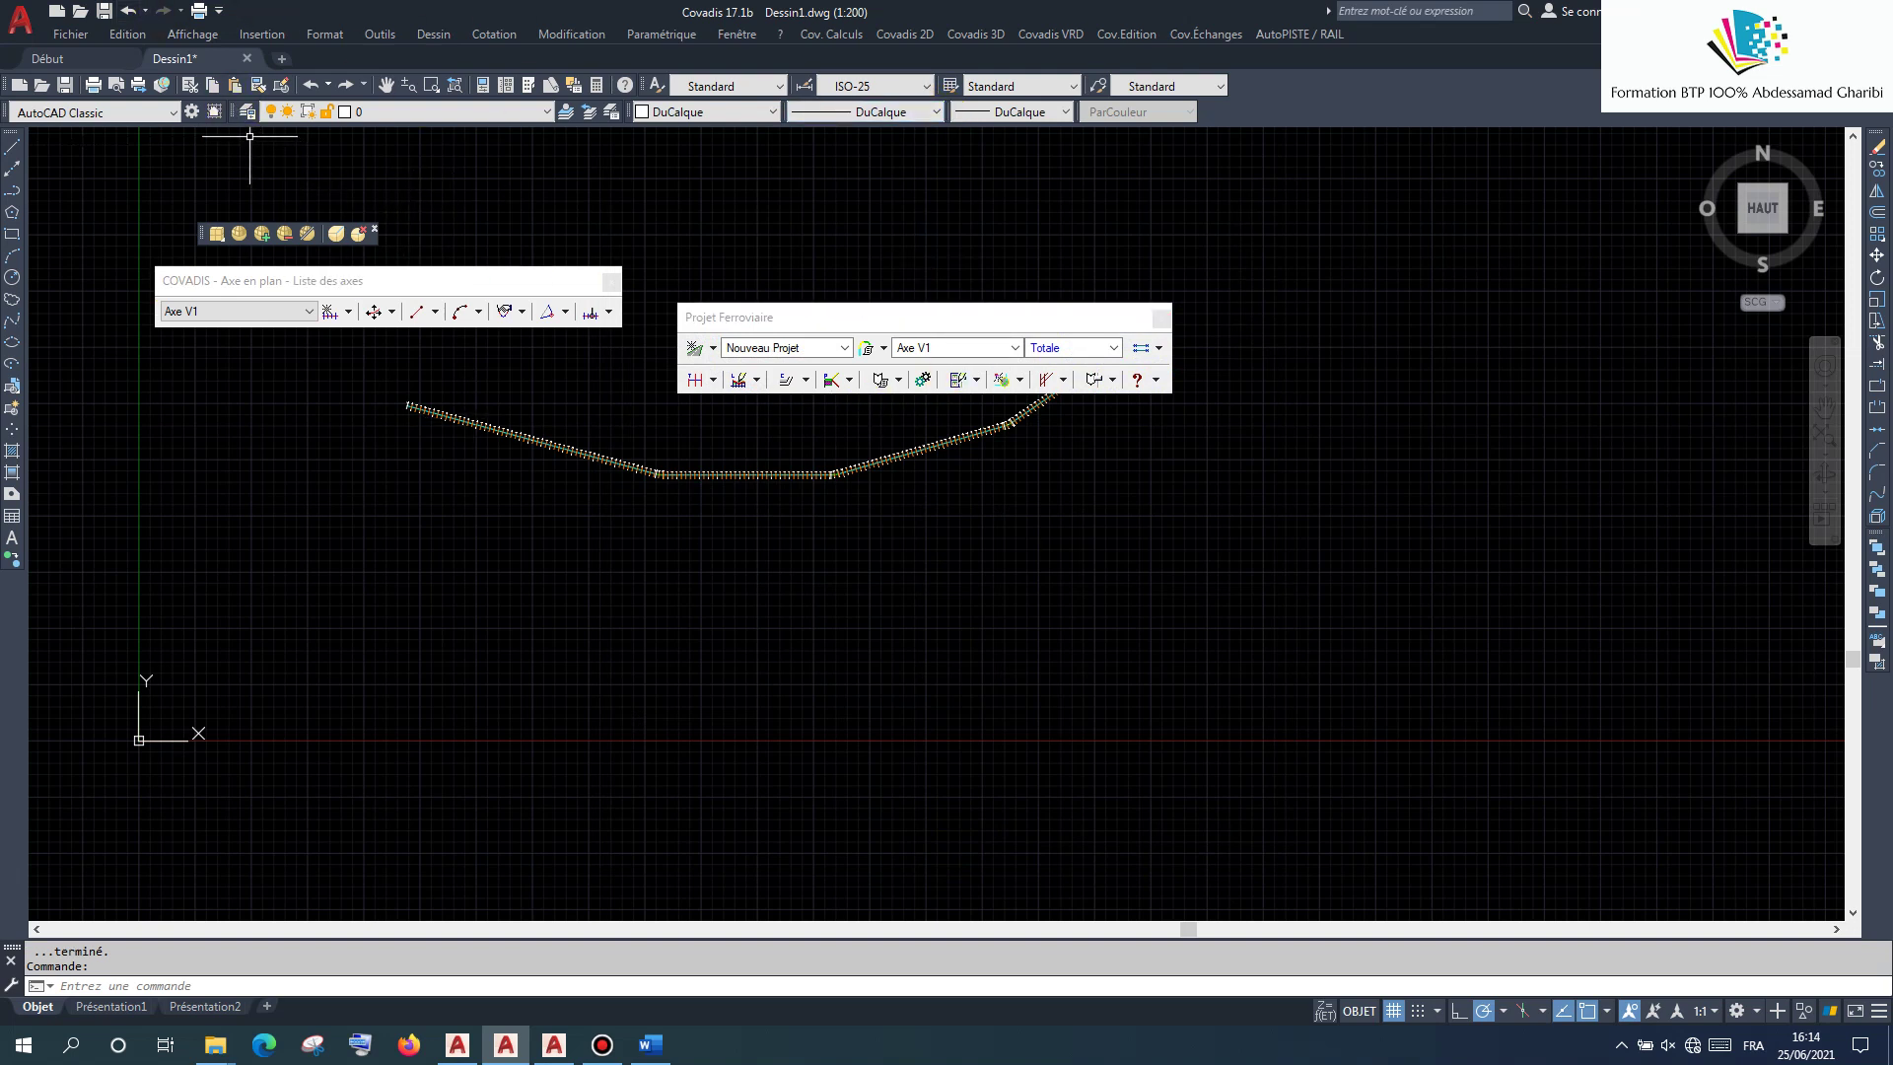
click(216, 12)
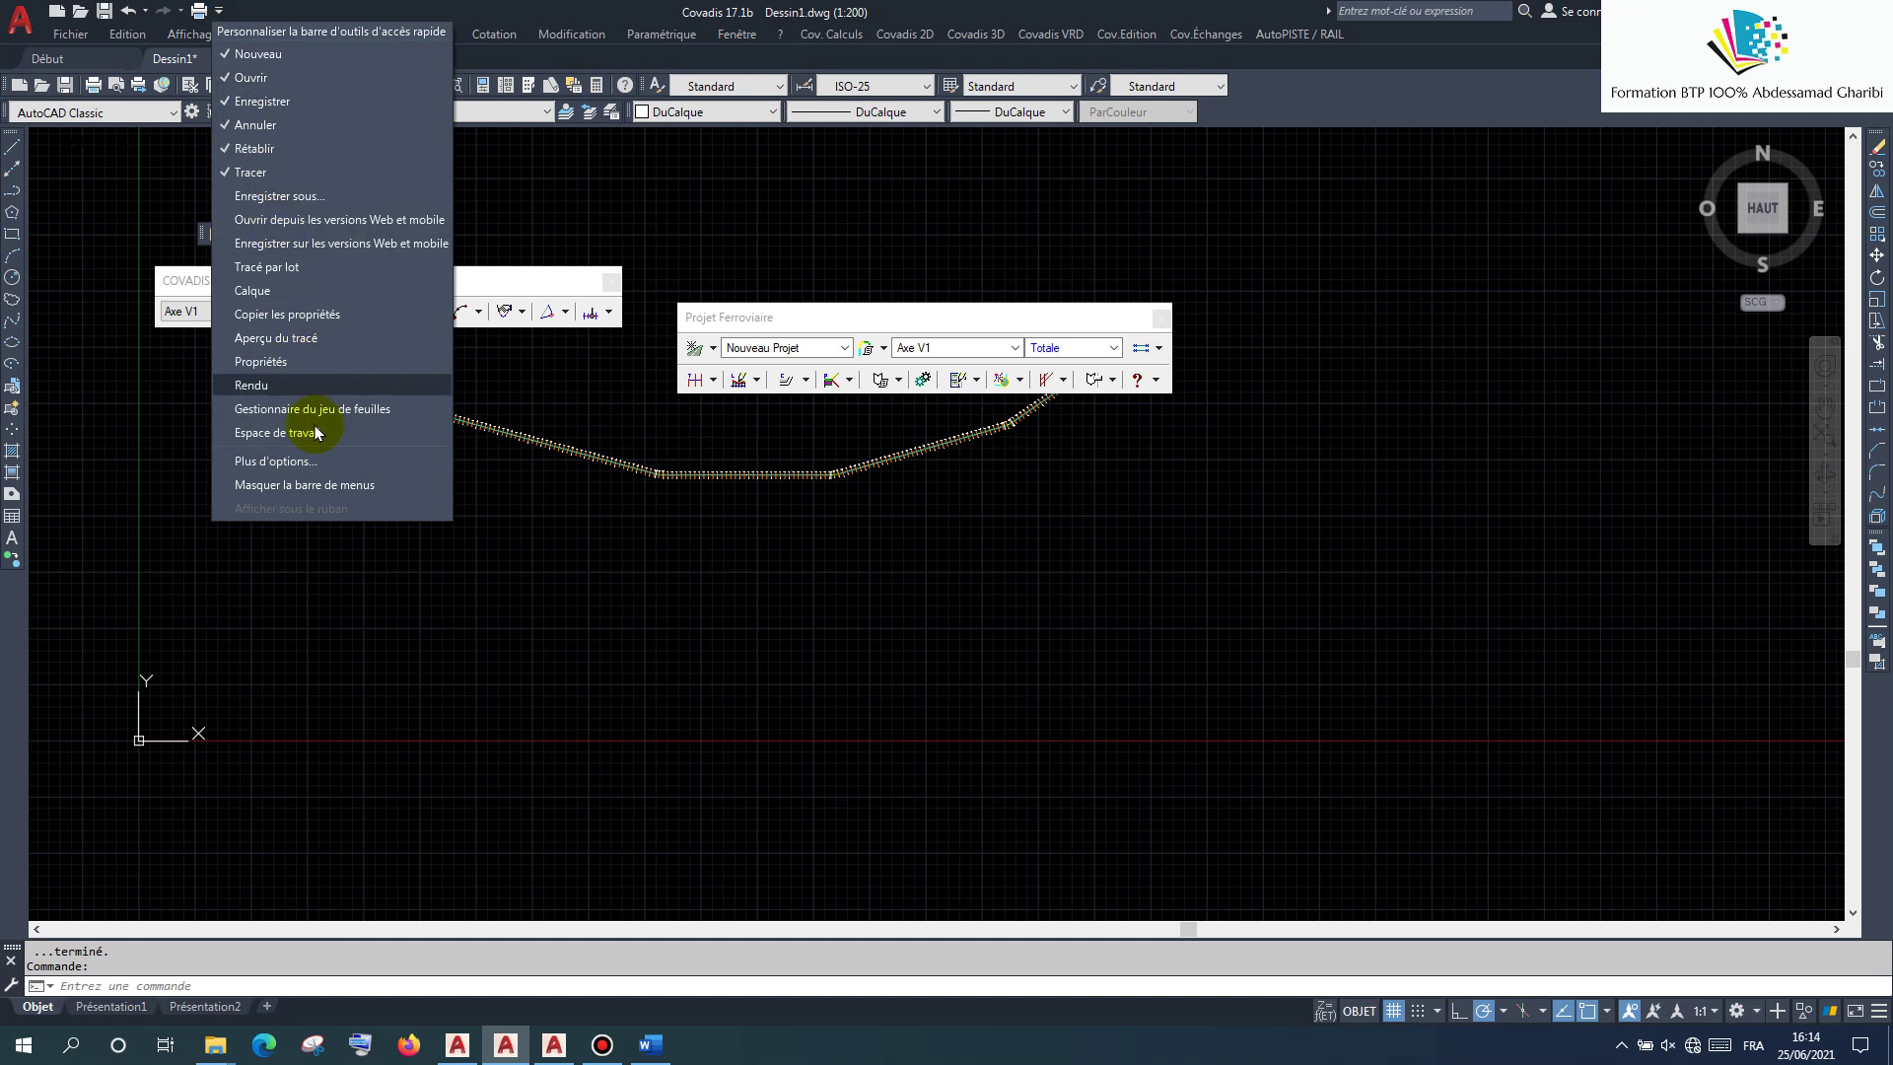
click(329, 482)
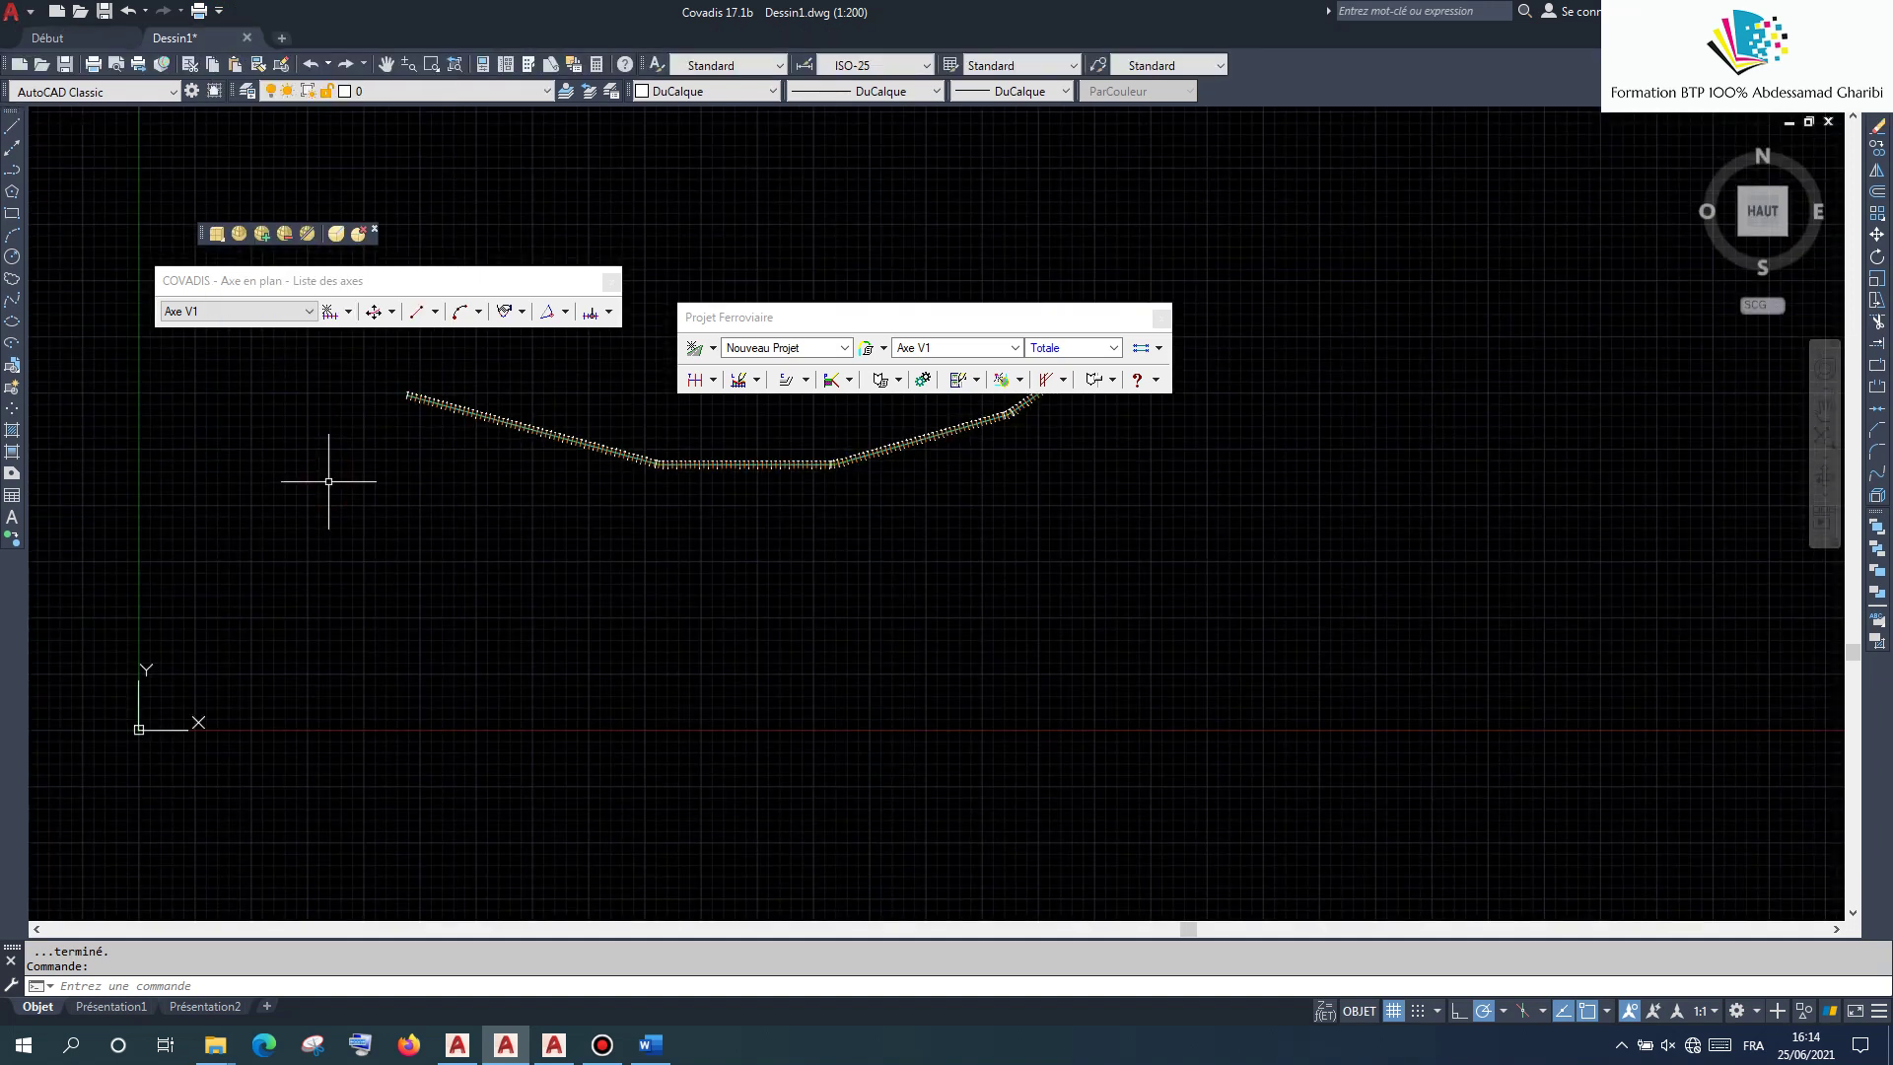
click(221, 14)
click(323, 486)
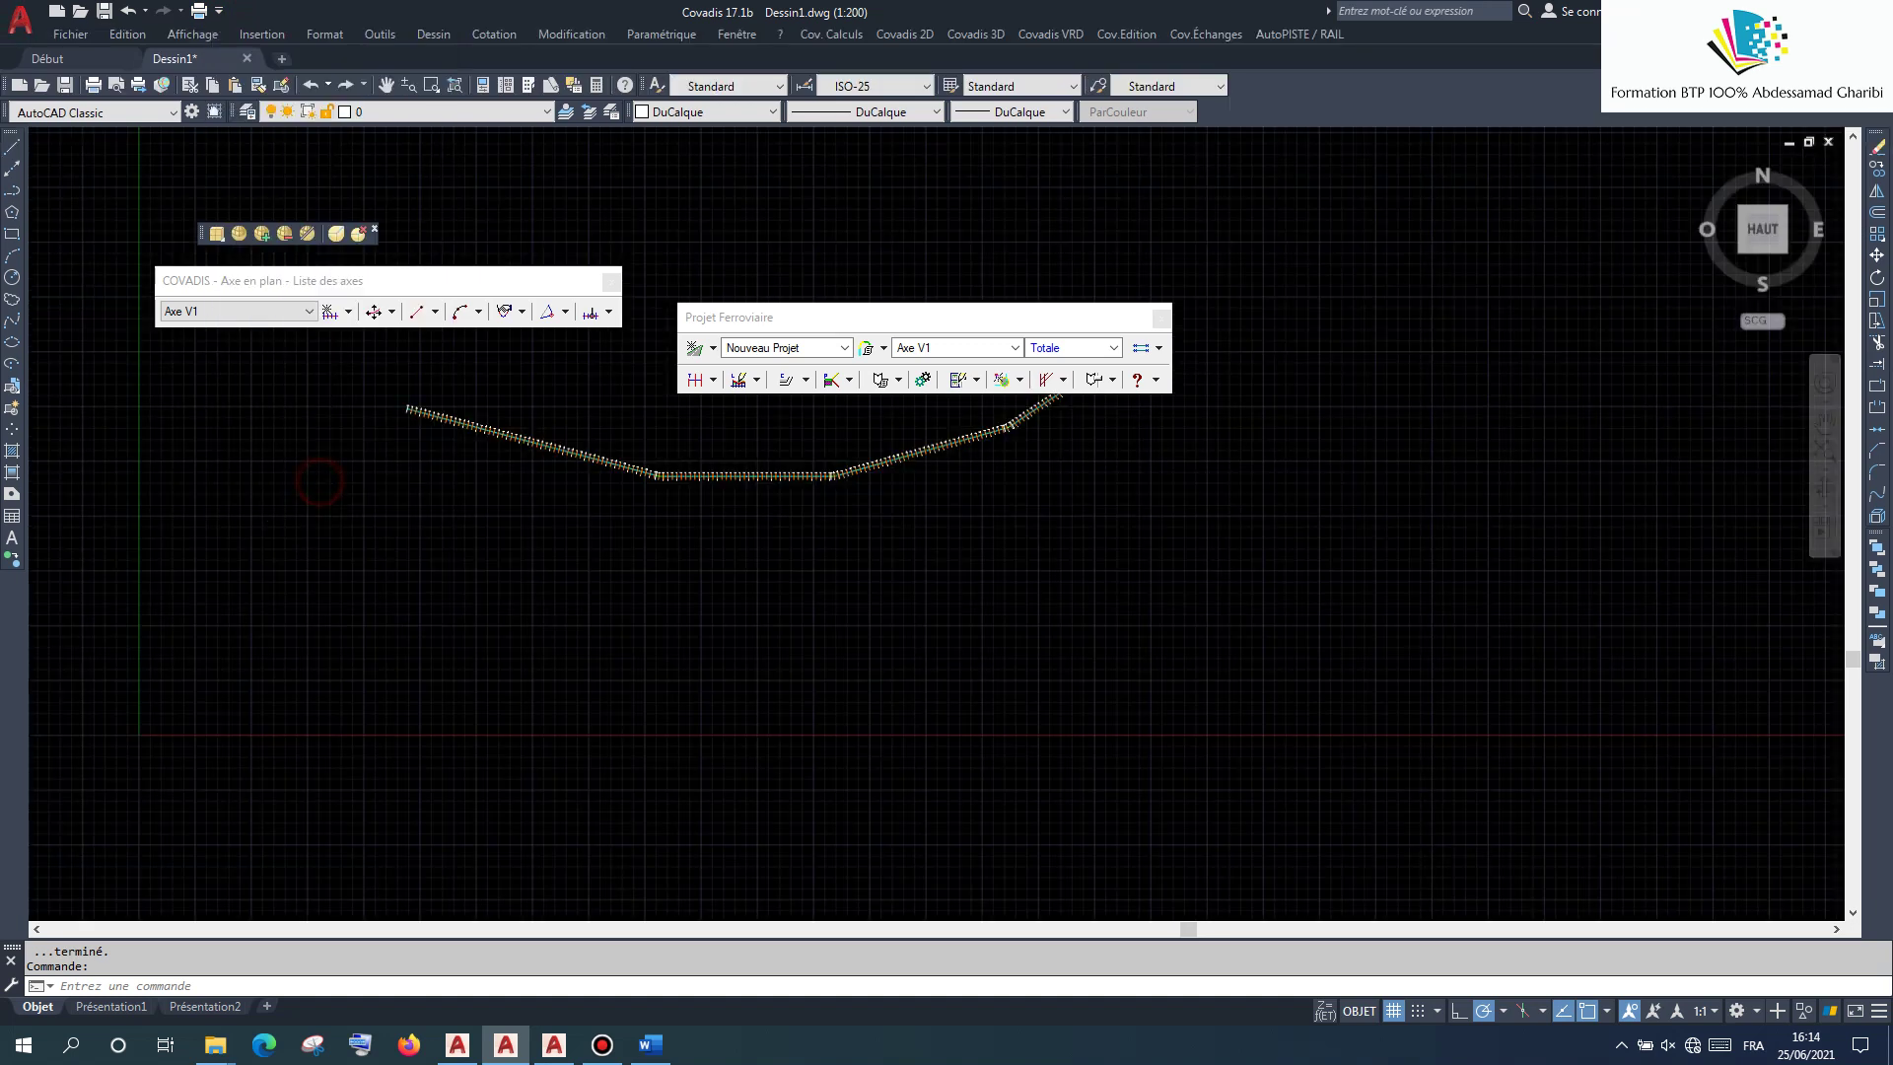
Step: Open and close the point-set loader, then start a PI plan axis named Axe V1
click(899, 35)
mouse_move(963, 138)
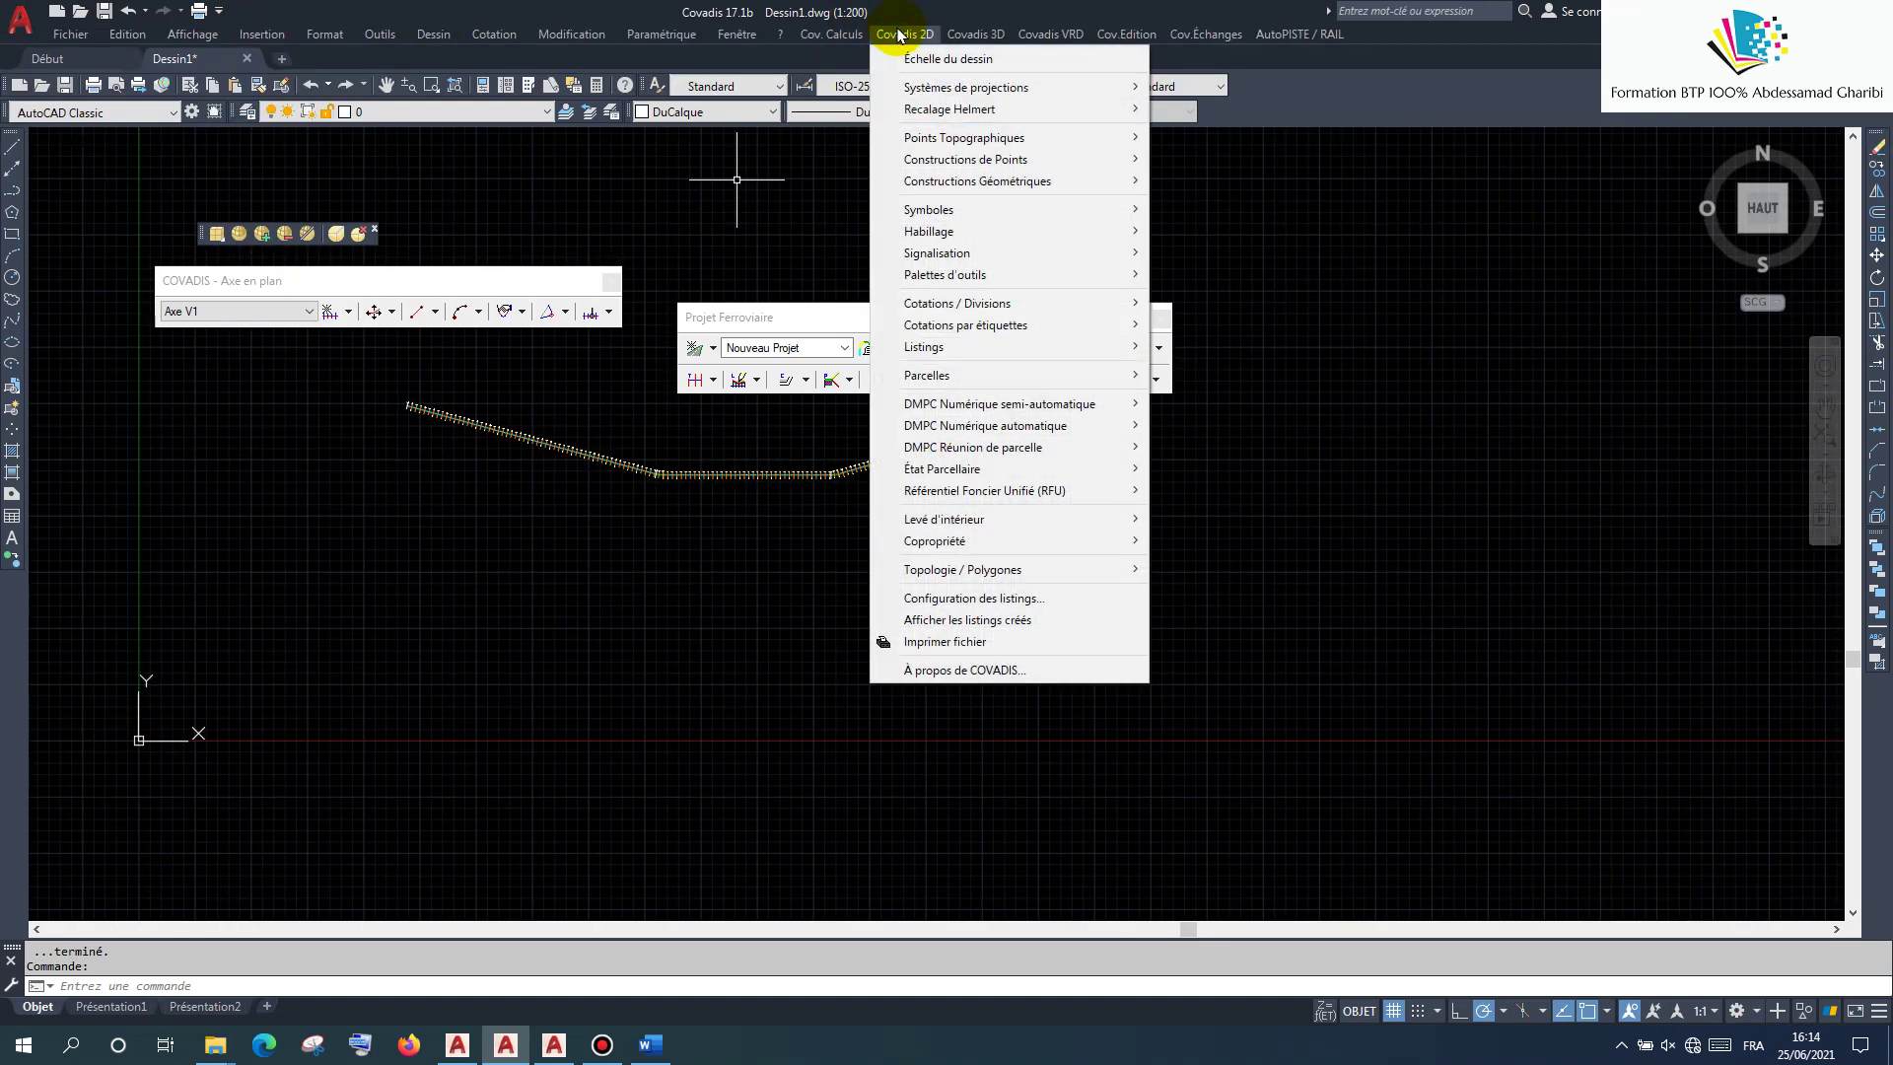
click(1160, 147)
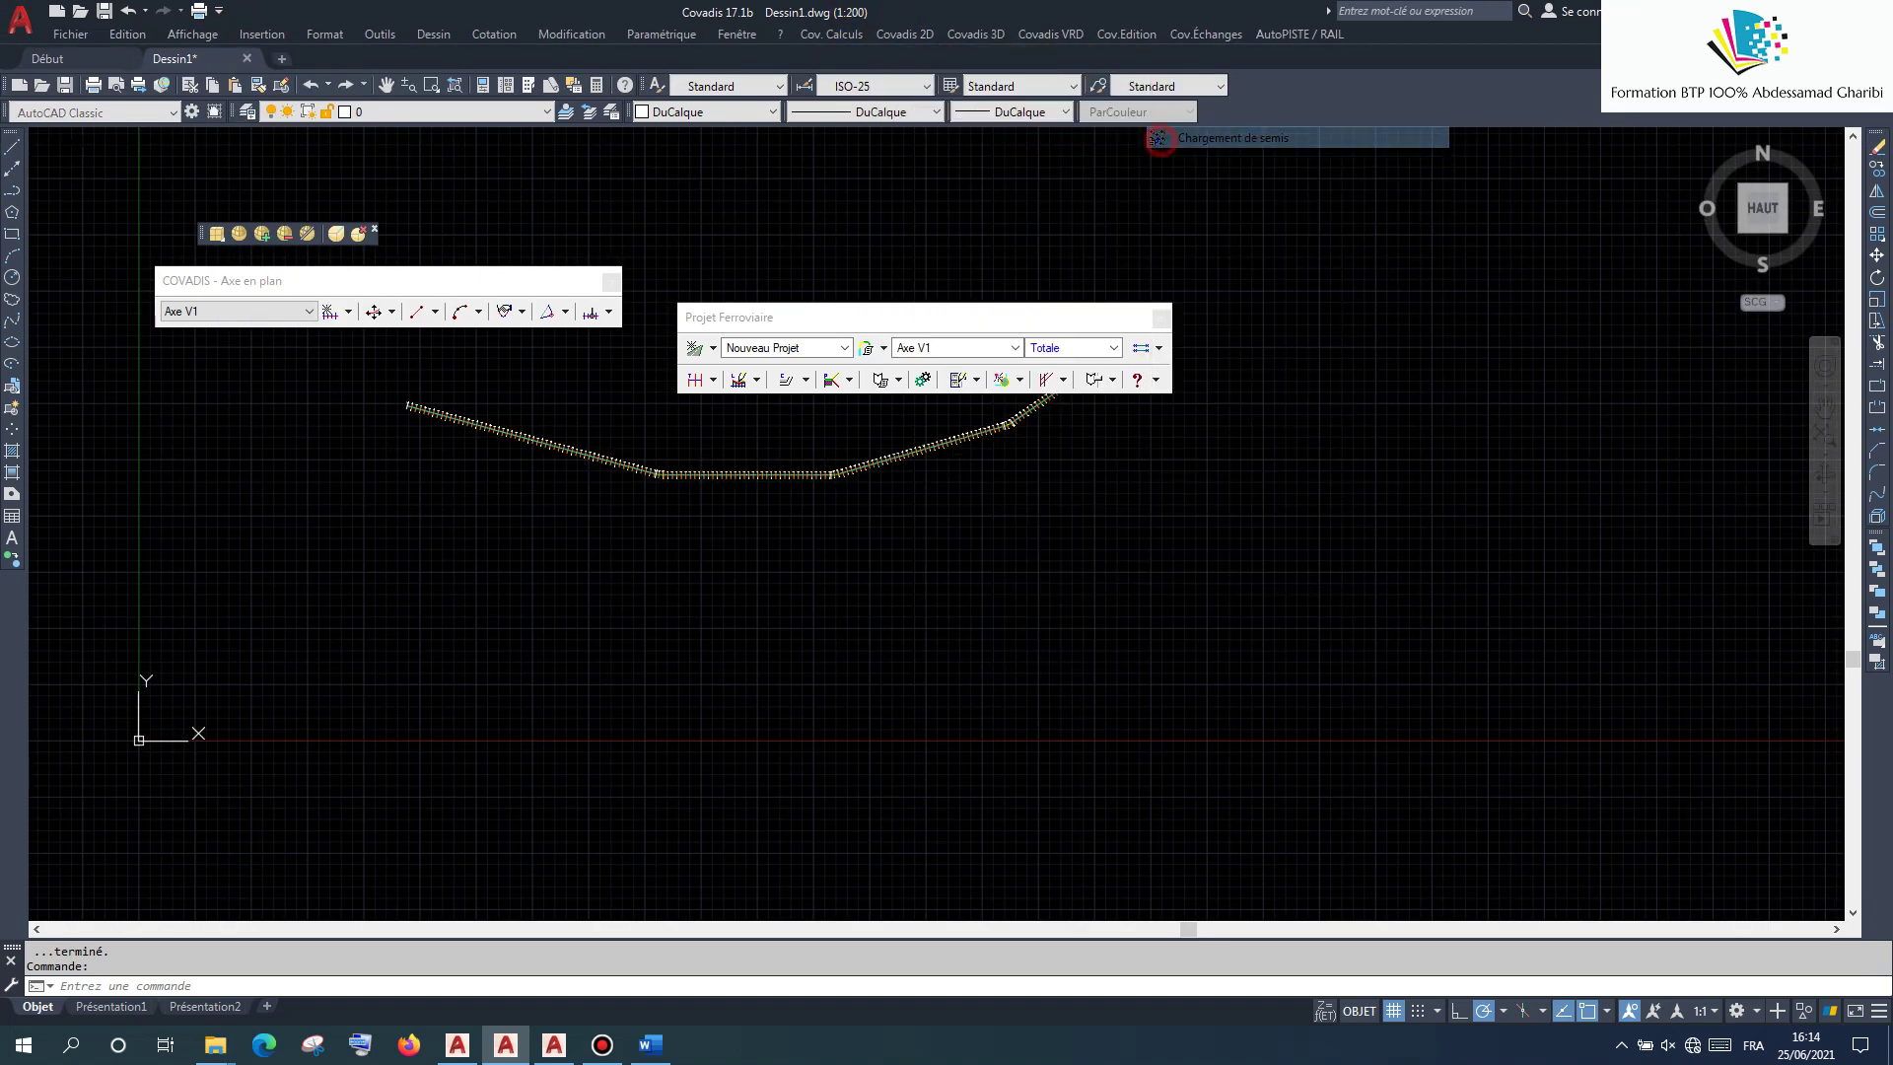
click(1165, 261)
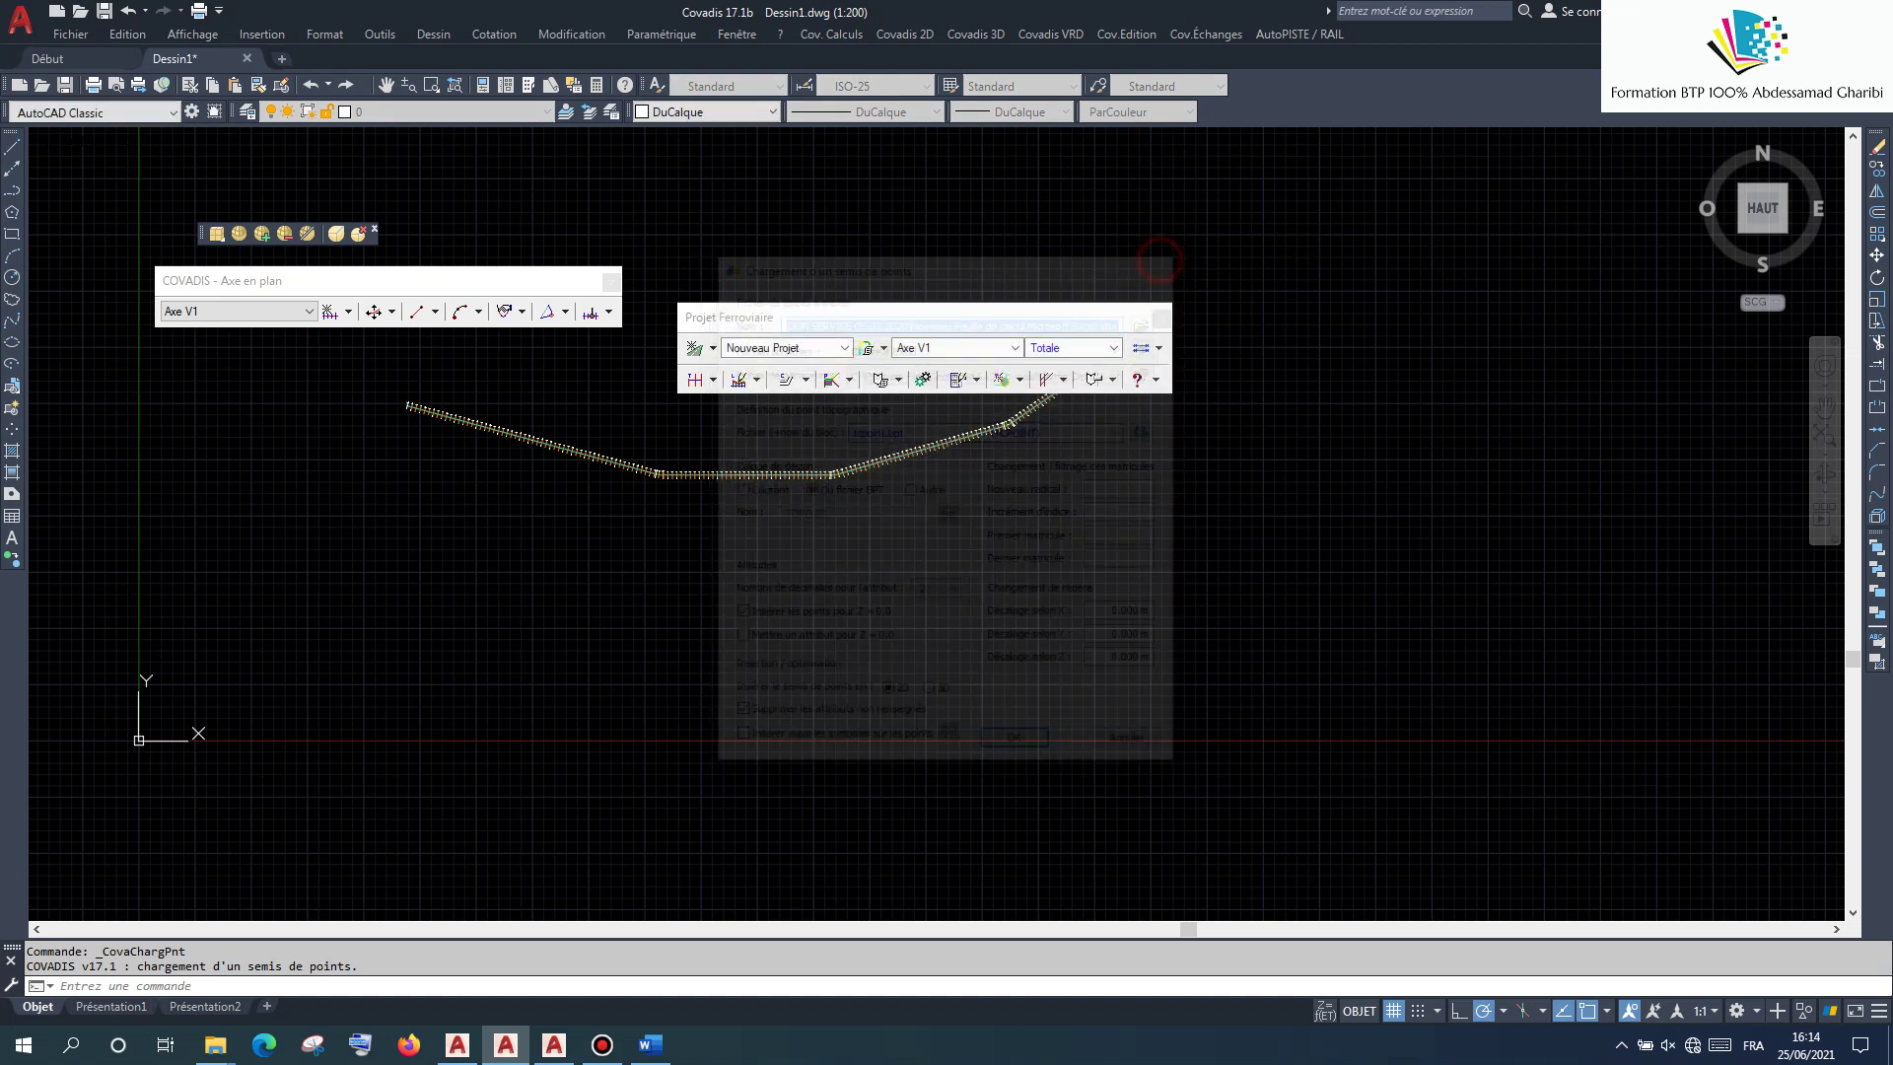
click(883, 357)
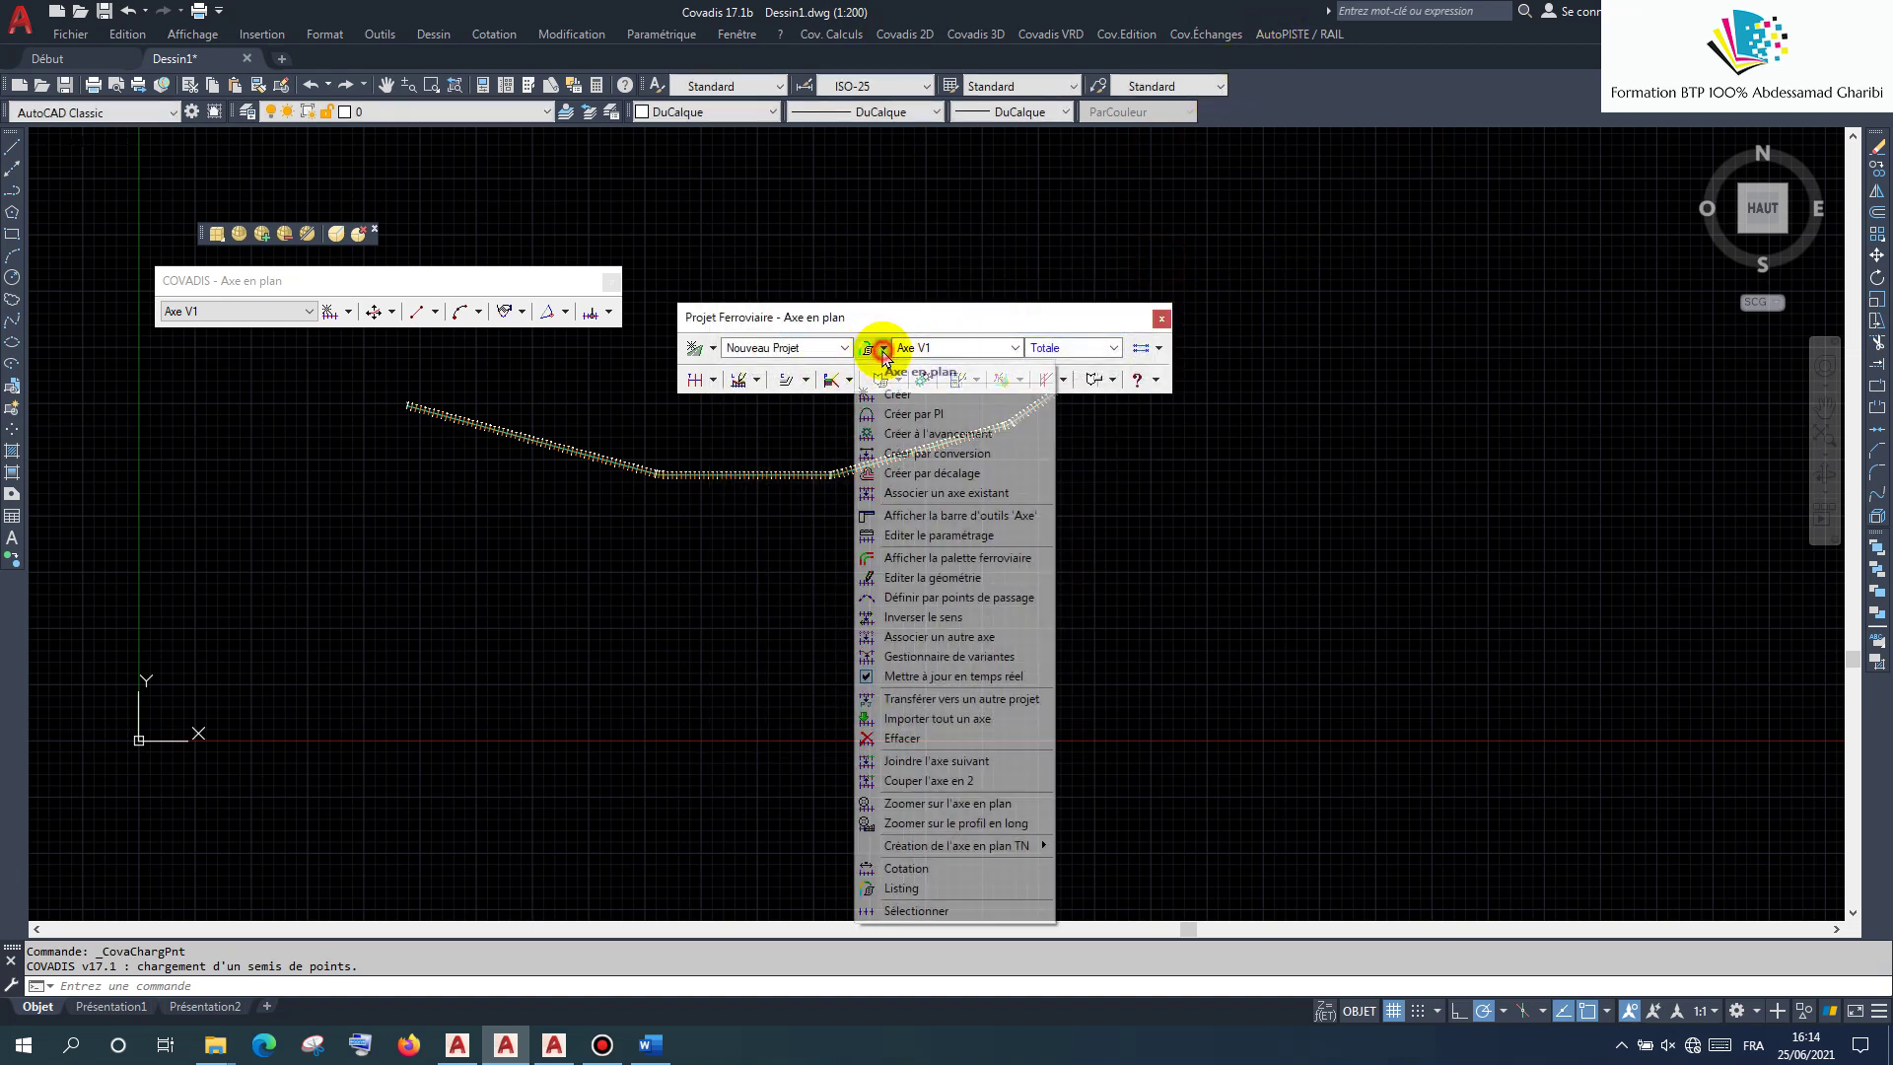
click(900, 412)
click(896, 459)
text(Axe V)
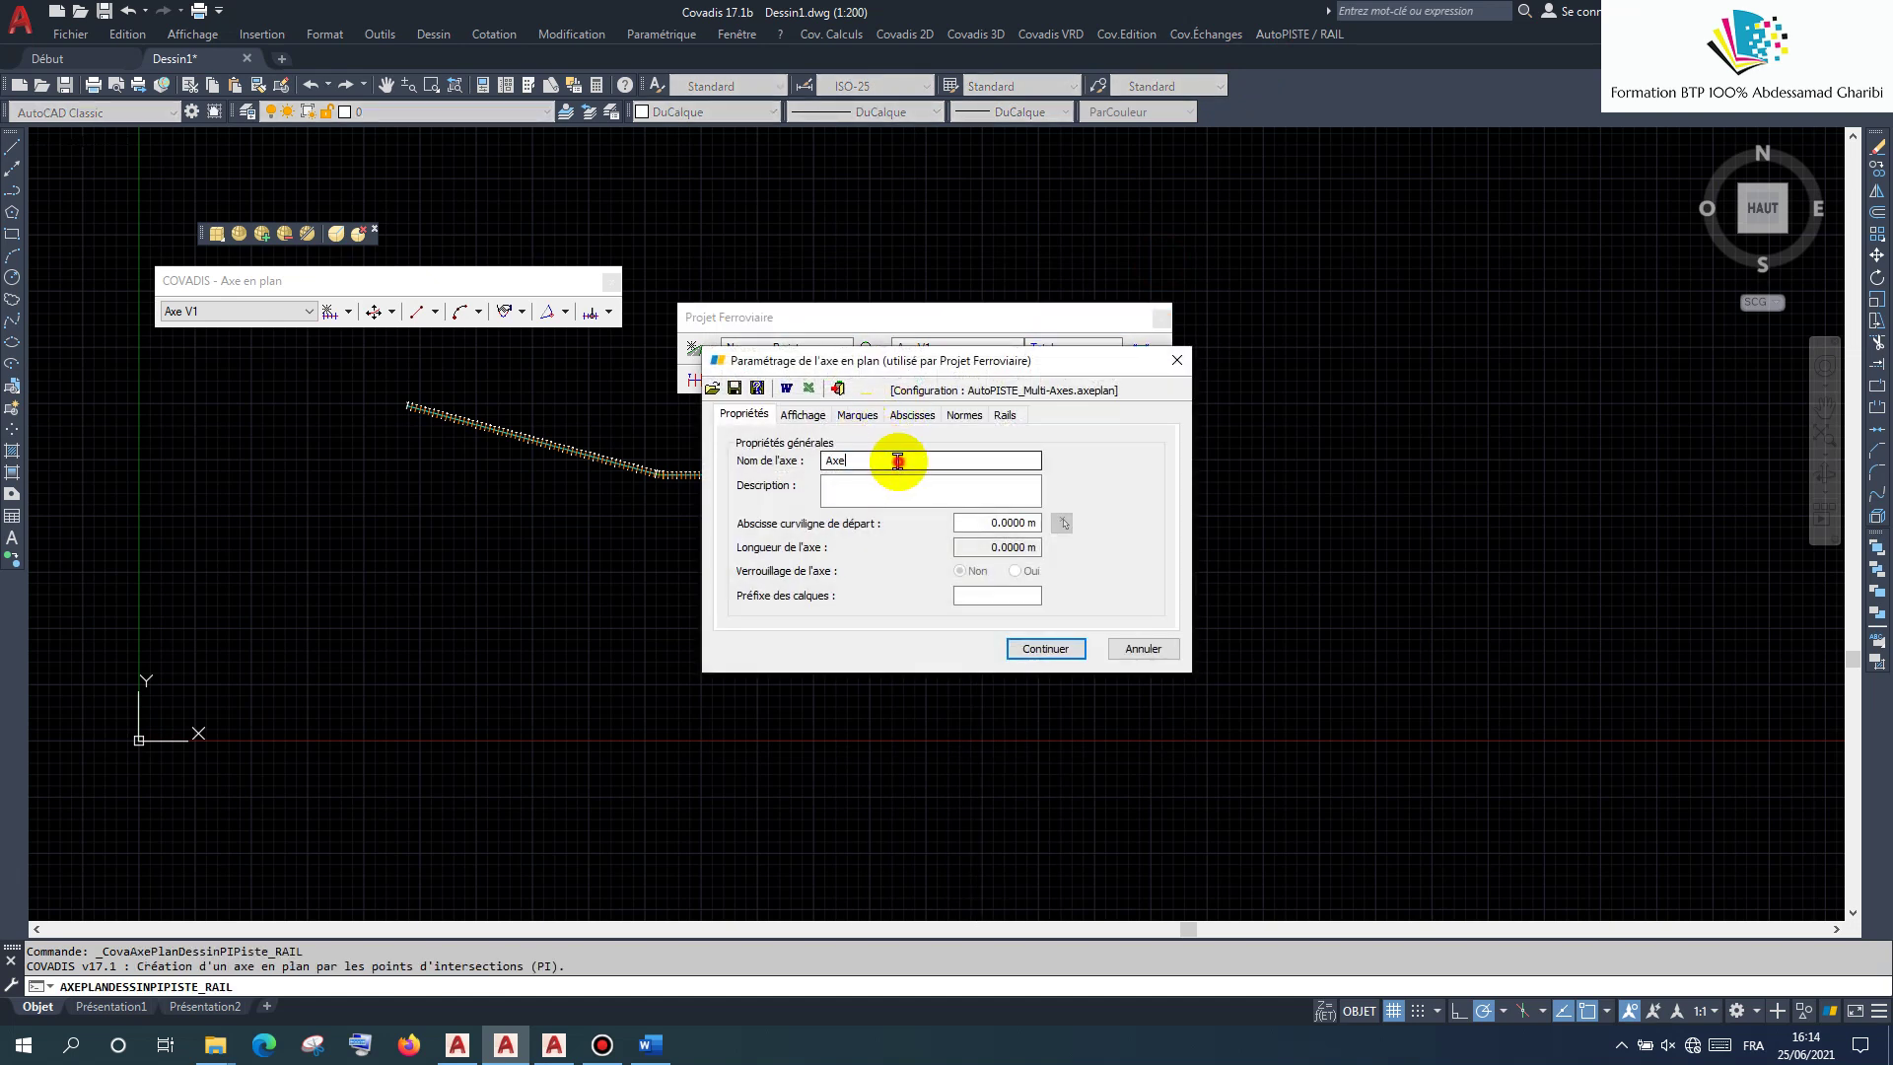
text(1)
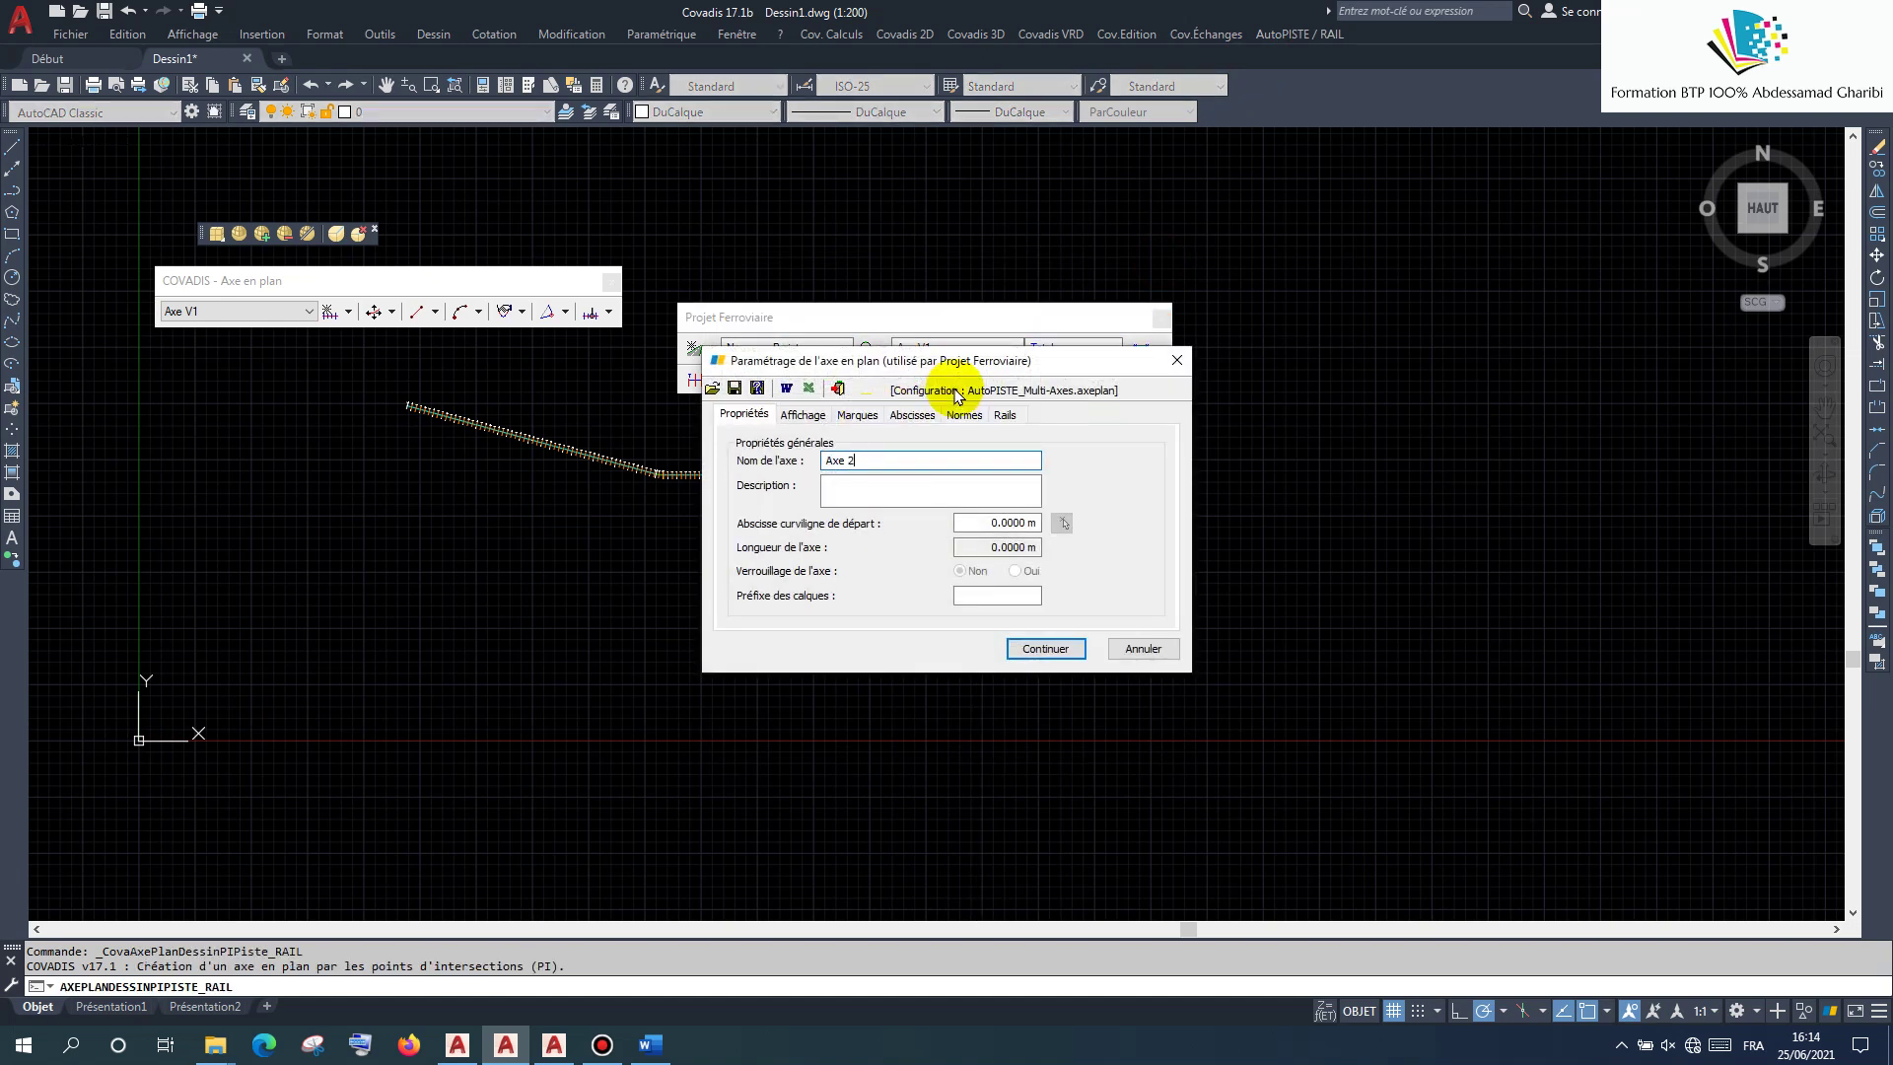
Step: Set the axis norm type to Tramway and accept the axis settings
click(966, 416)
click(856, 464)
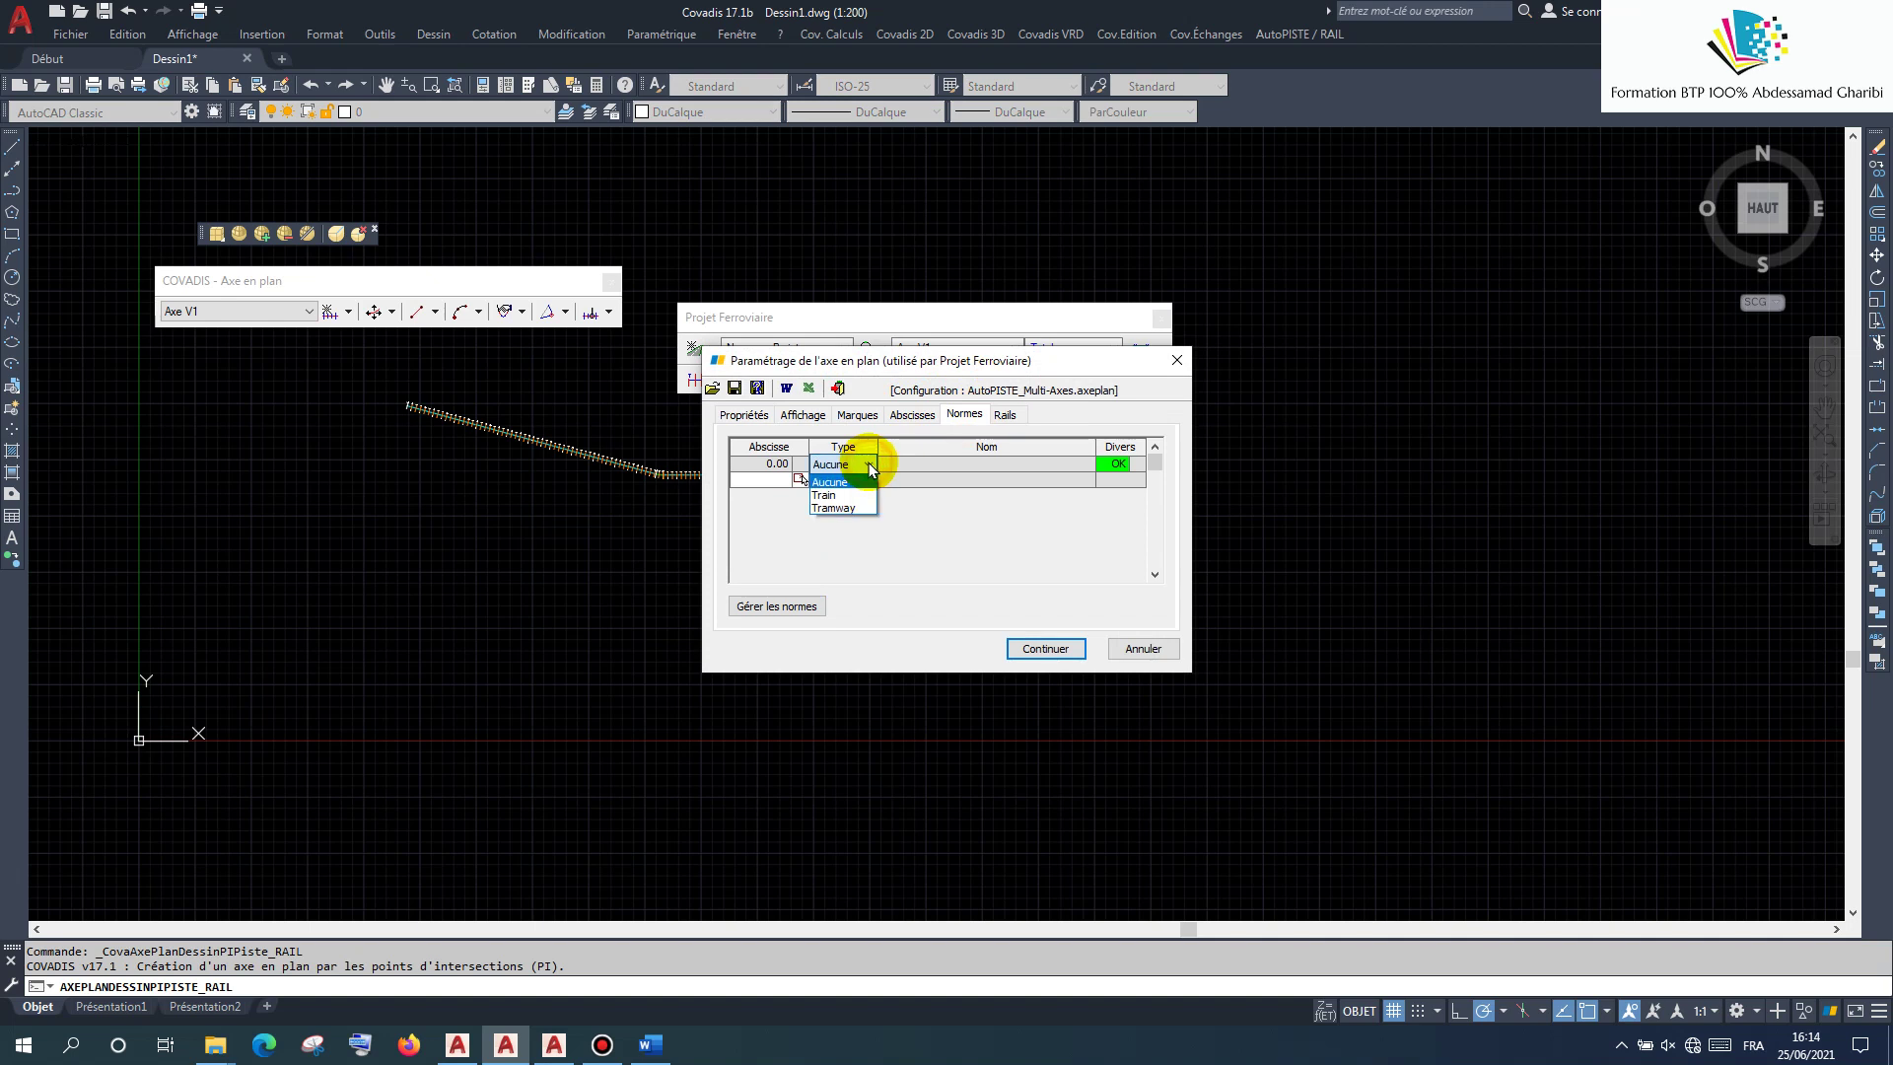
click(854, 508)
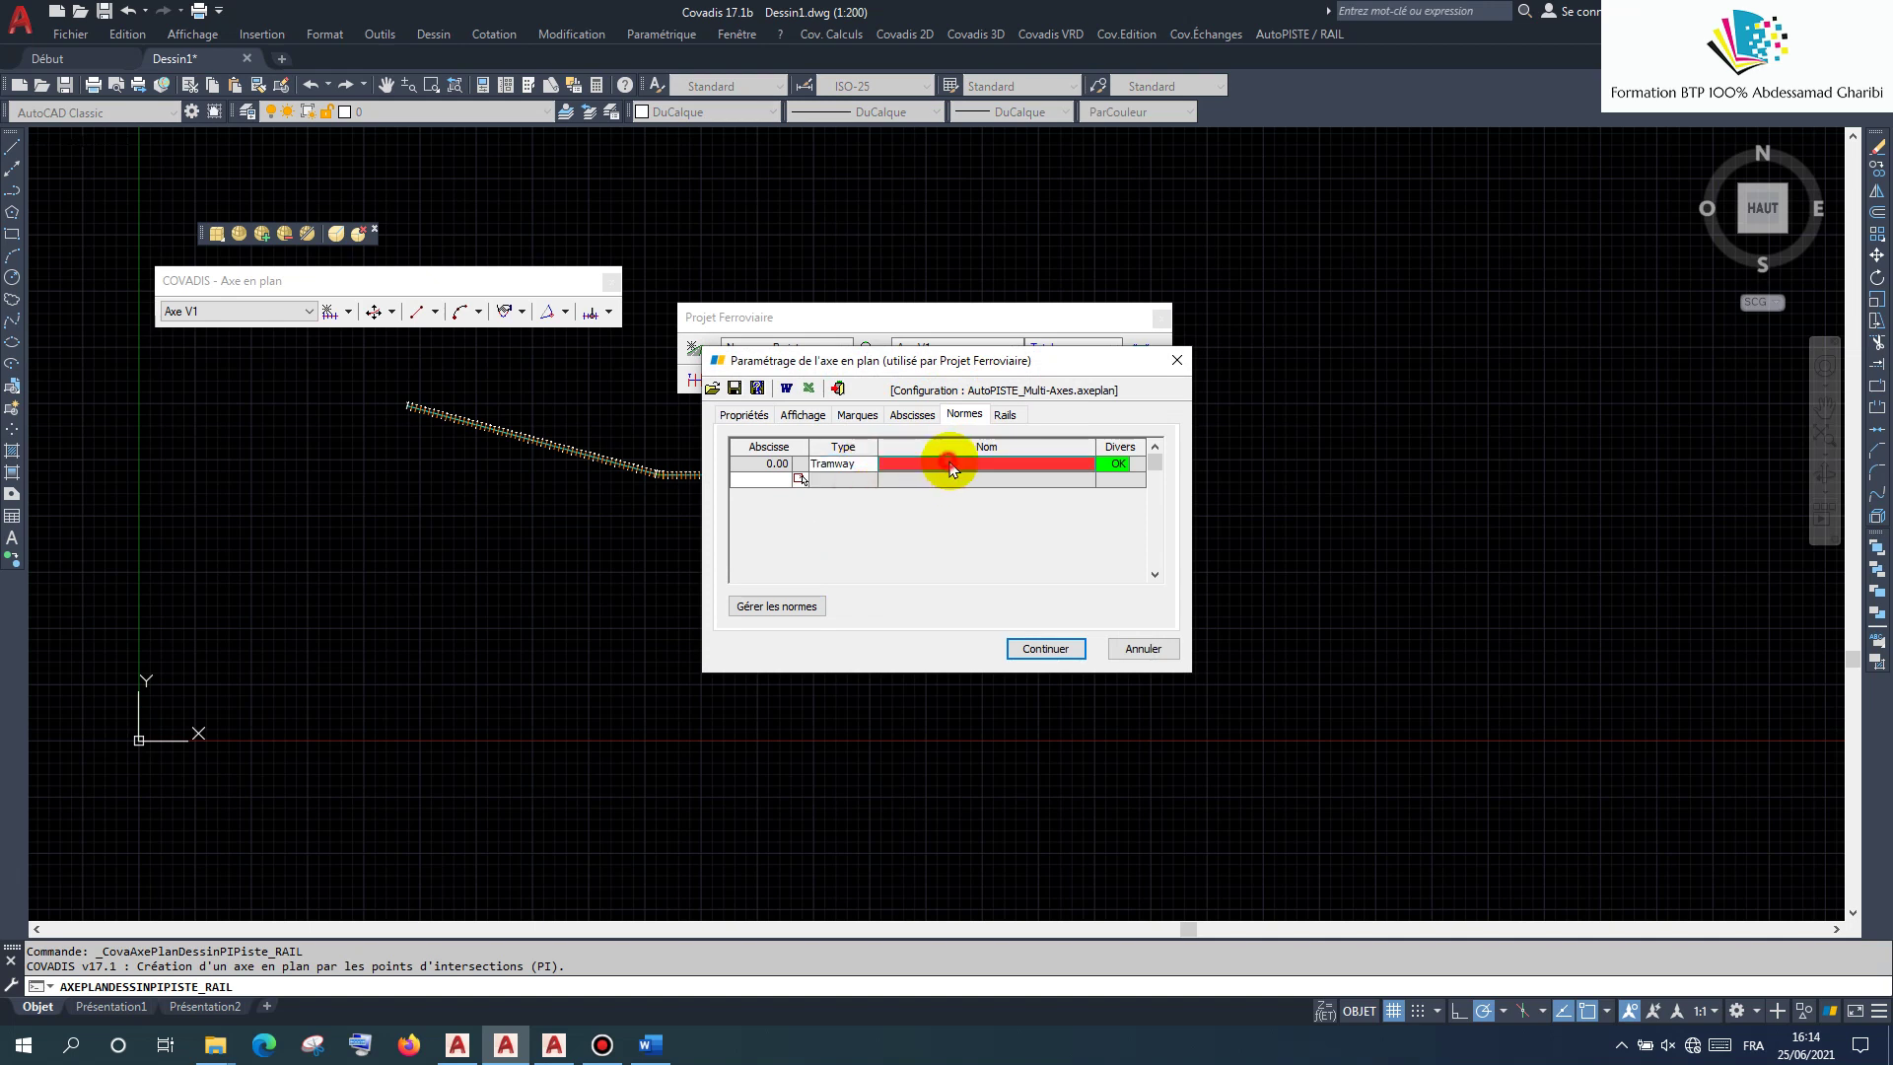
click(1040, 647)
Step: Draw Axe 2 through five PI points with 120 m arcs below the existing track
click(969, 636)
click(318, 485)
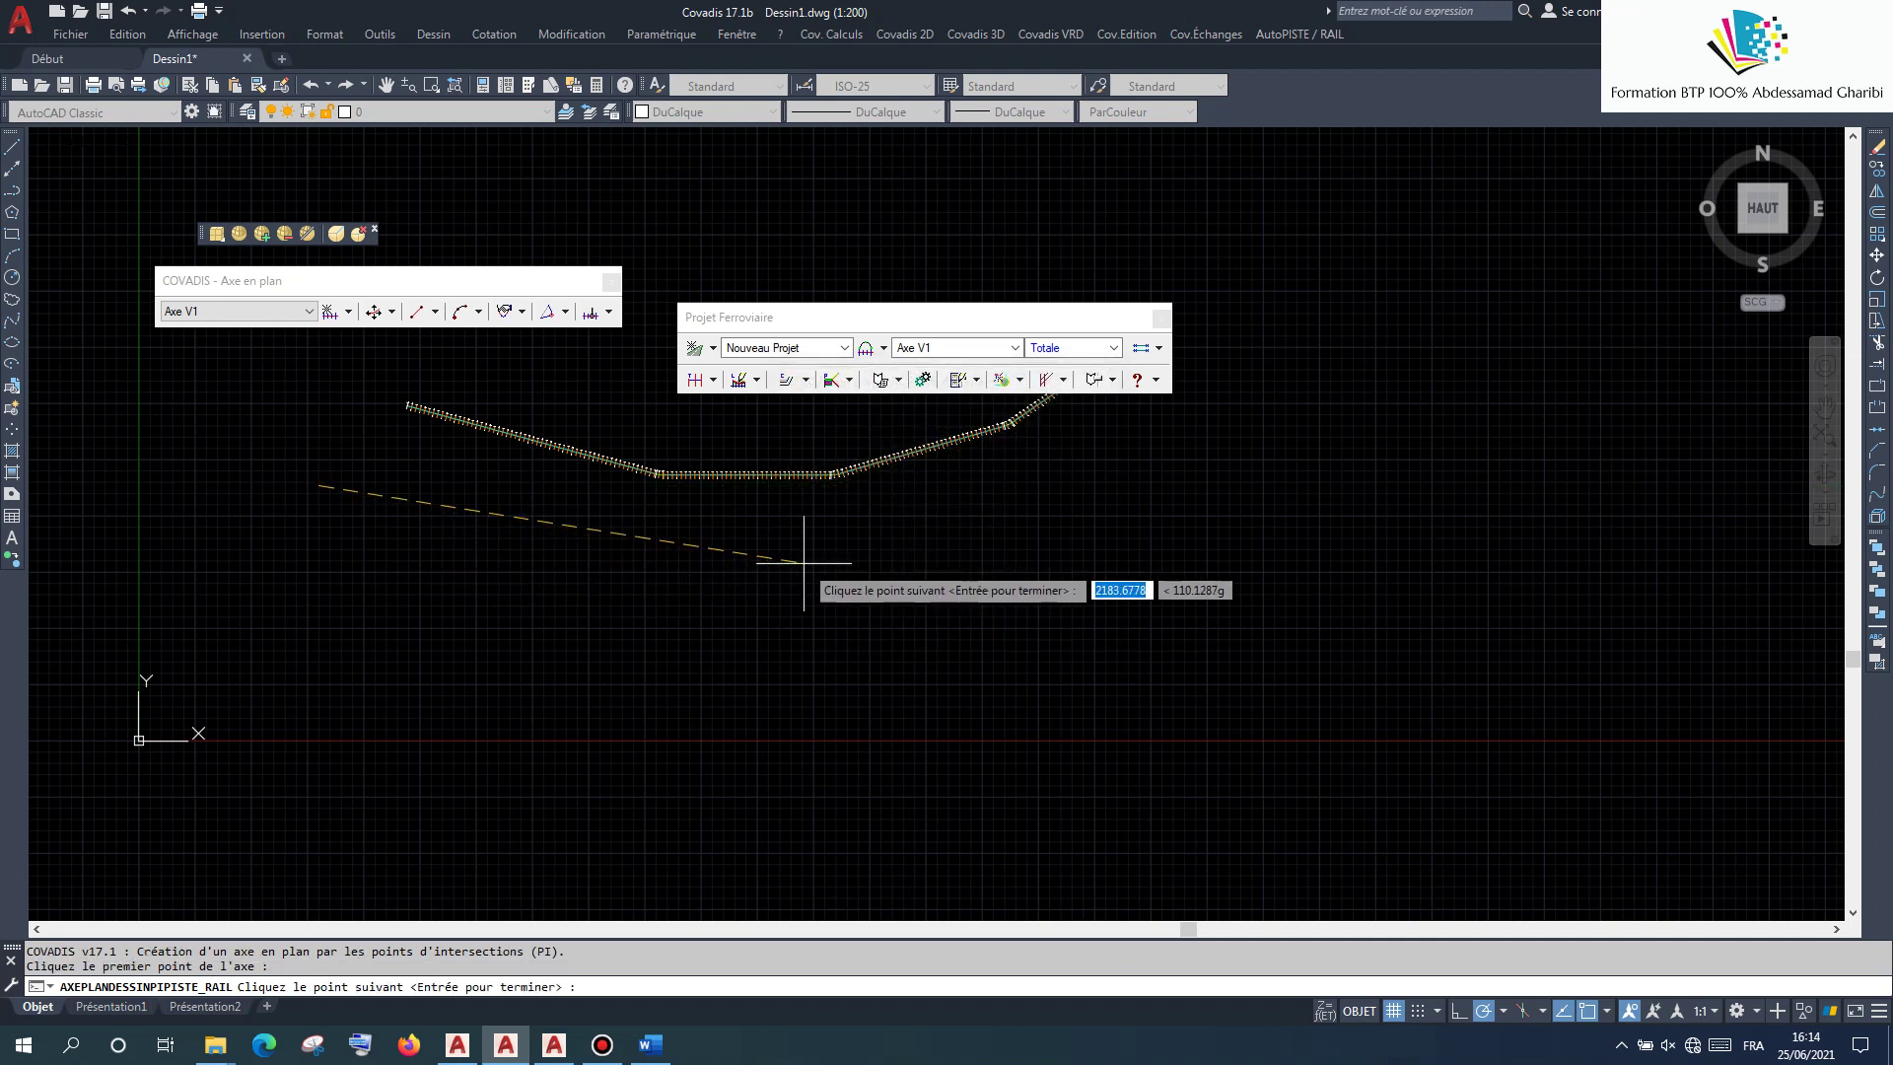
click(811, 565)
click(1091, 565)
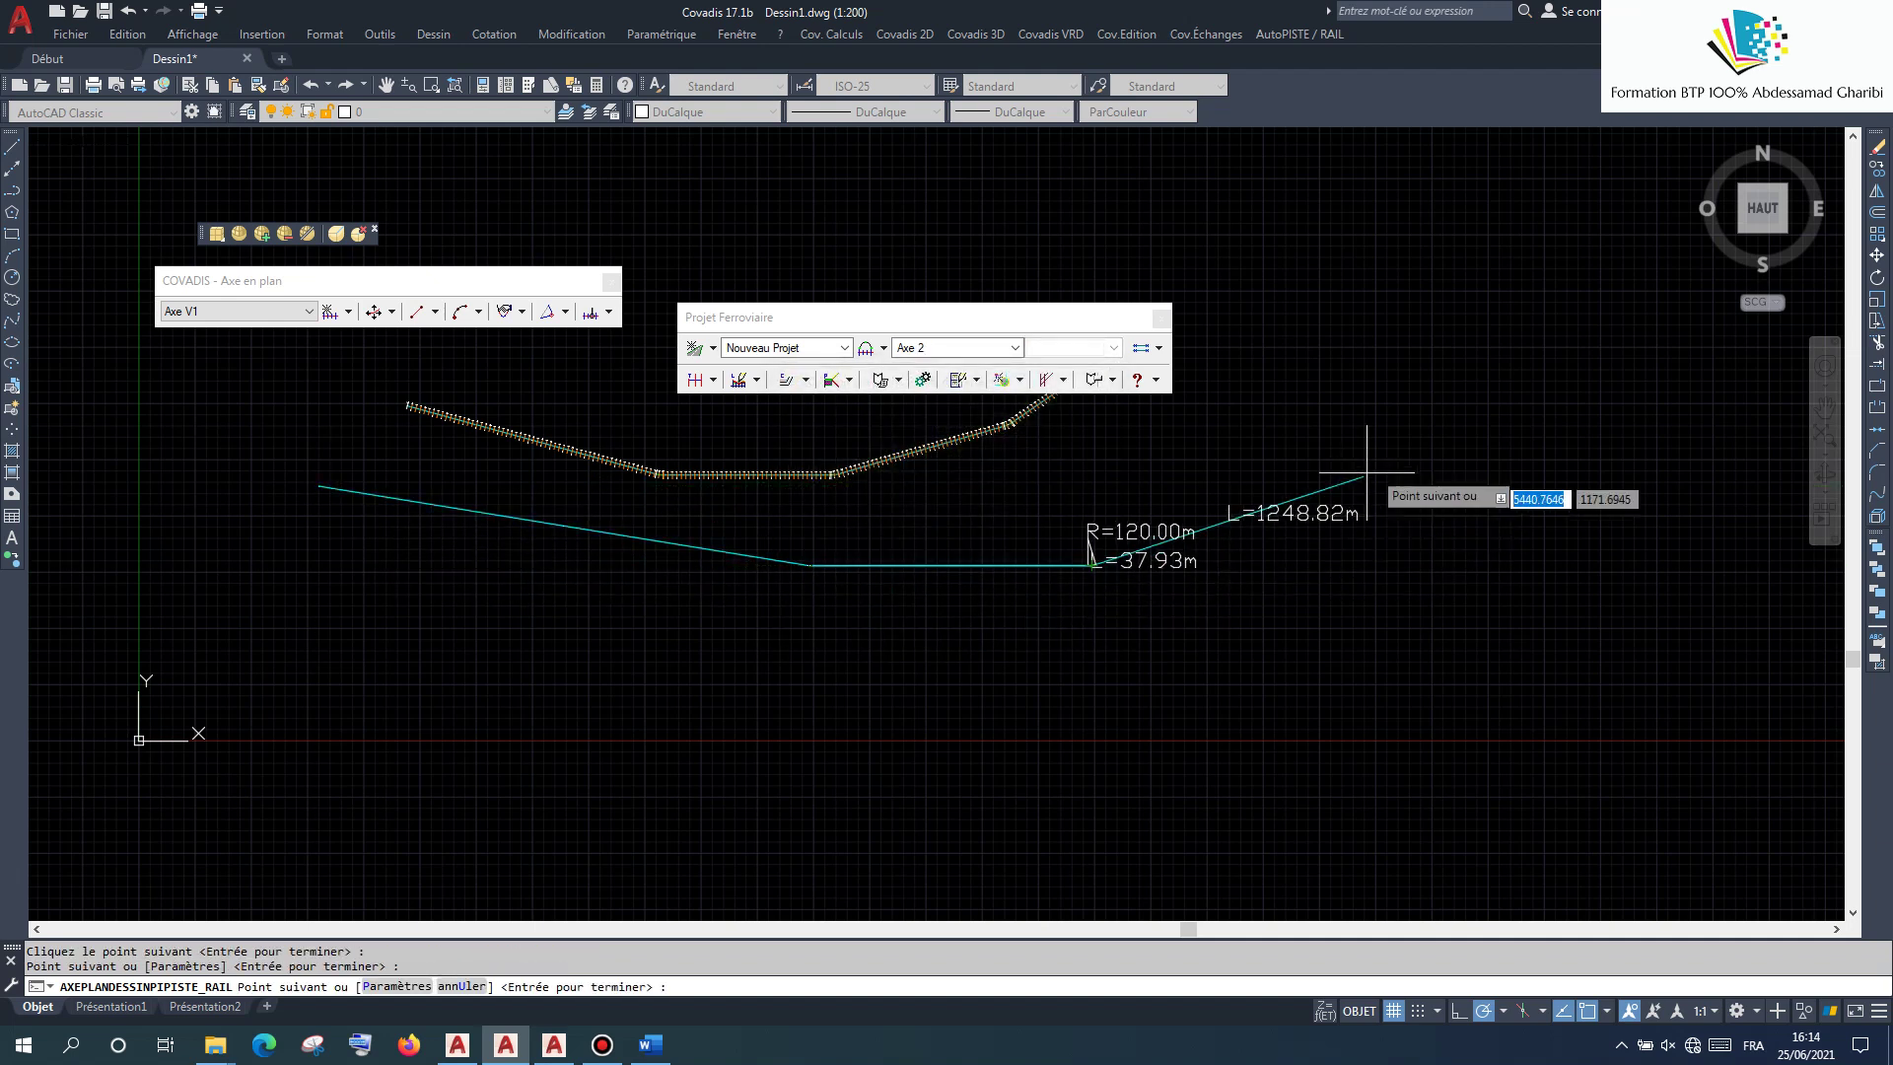
click(1405, 449)
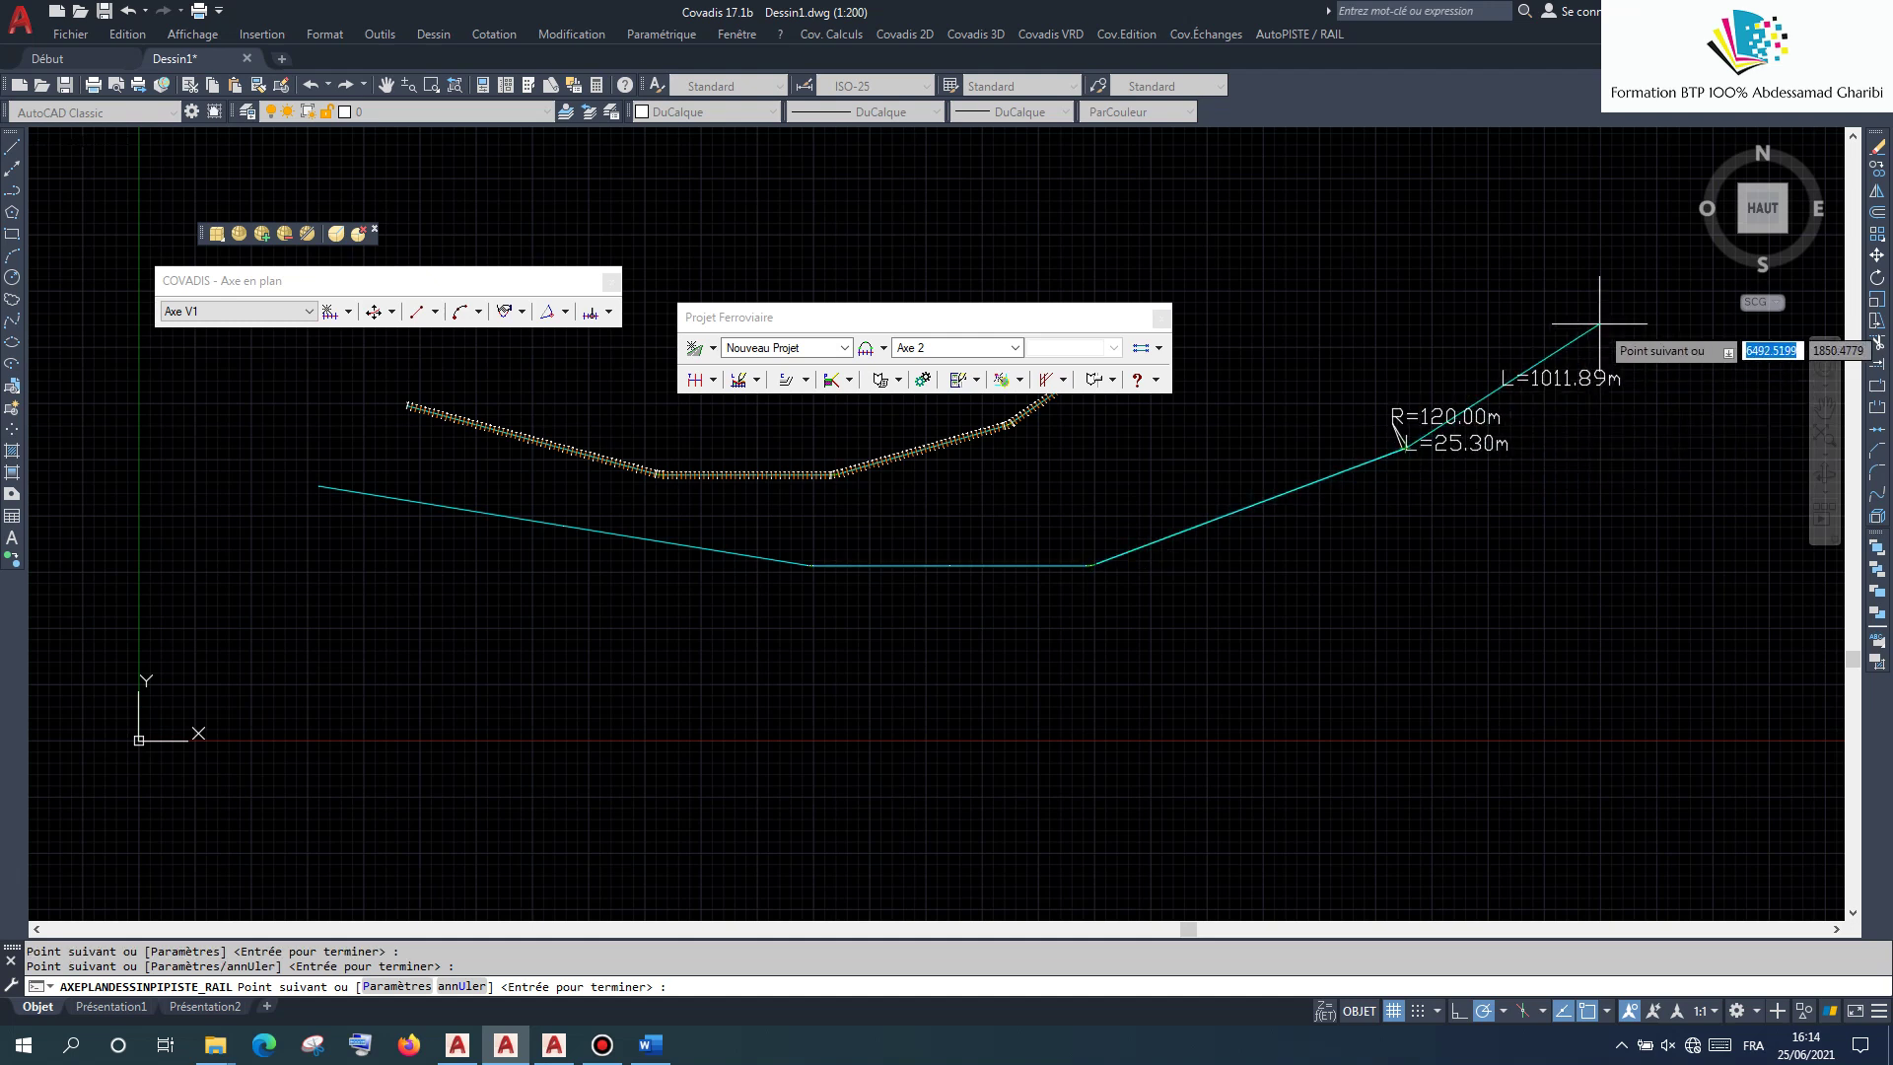
scroll(1474, 422, down, 2)
scroll(1482, 414, up, 2)
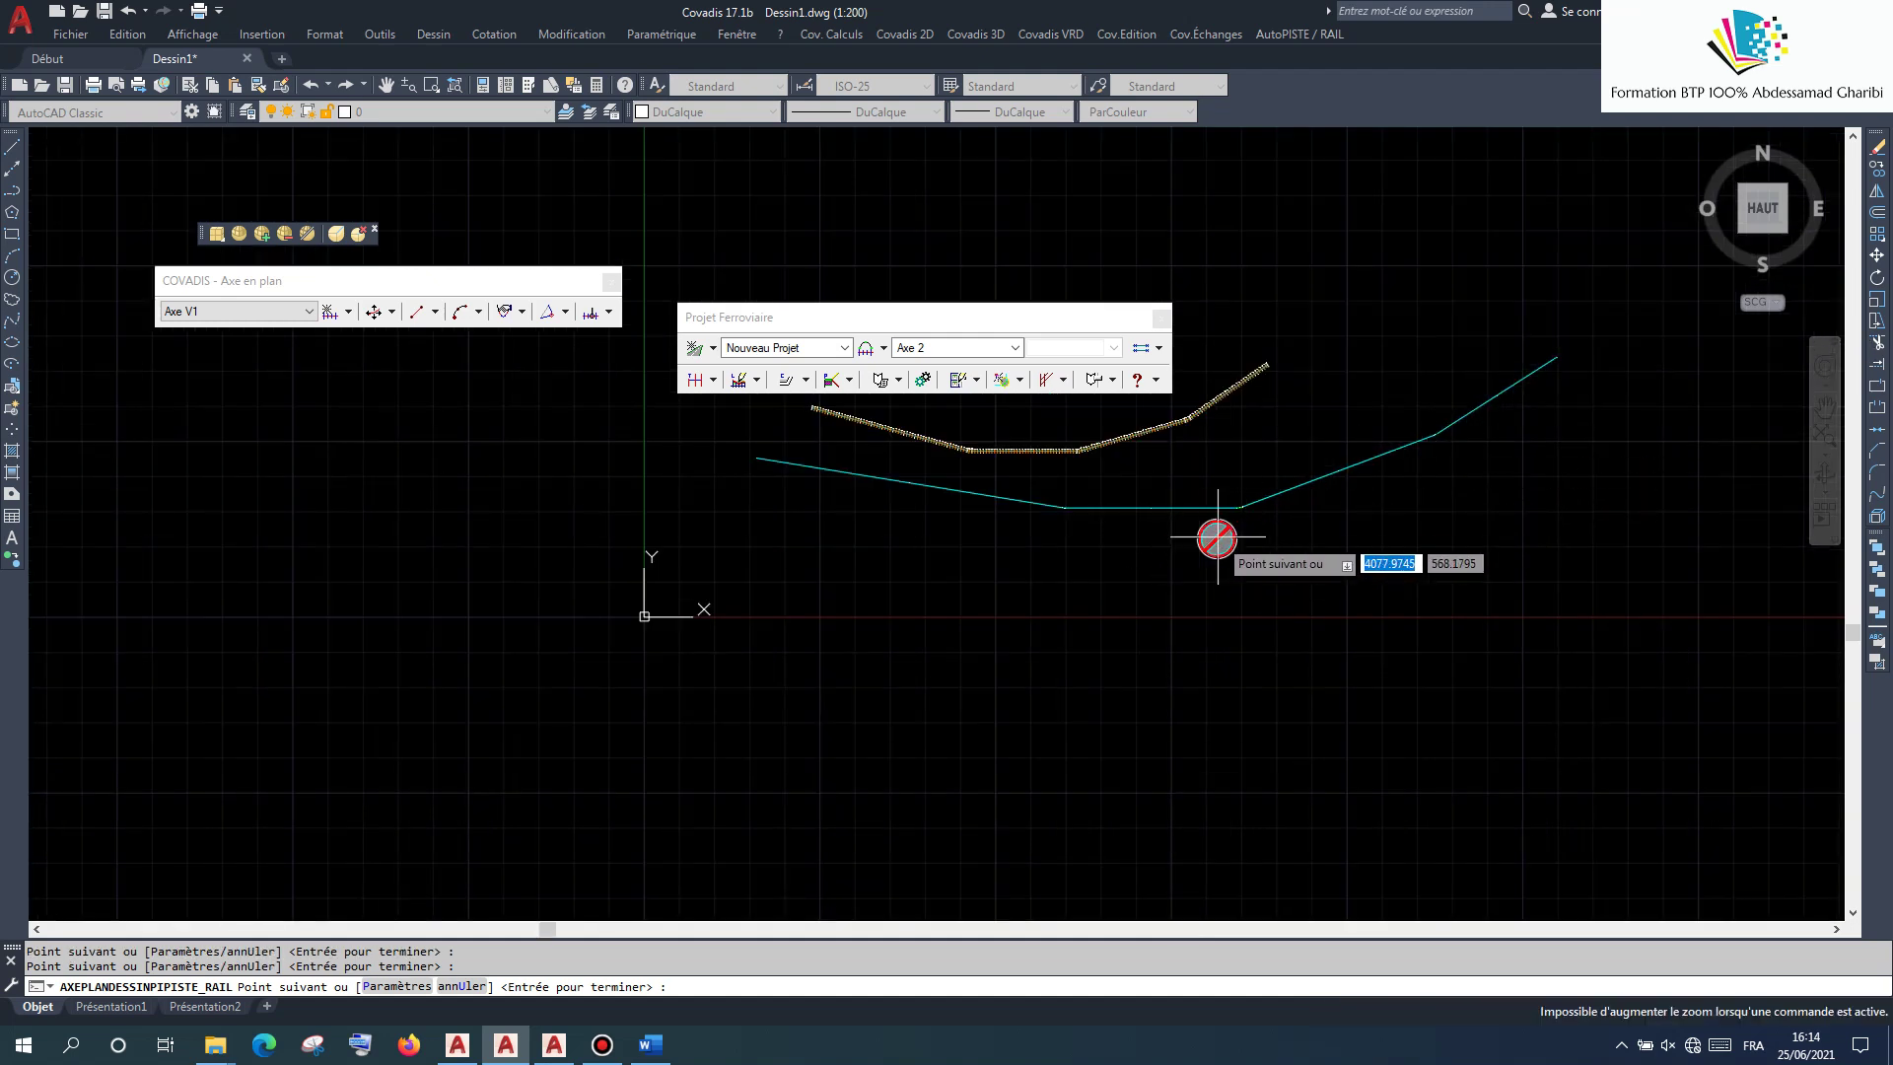
click(1653, 242)
key(Return)
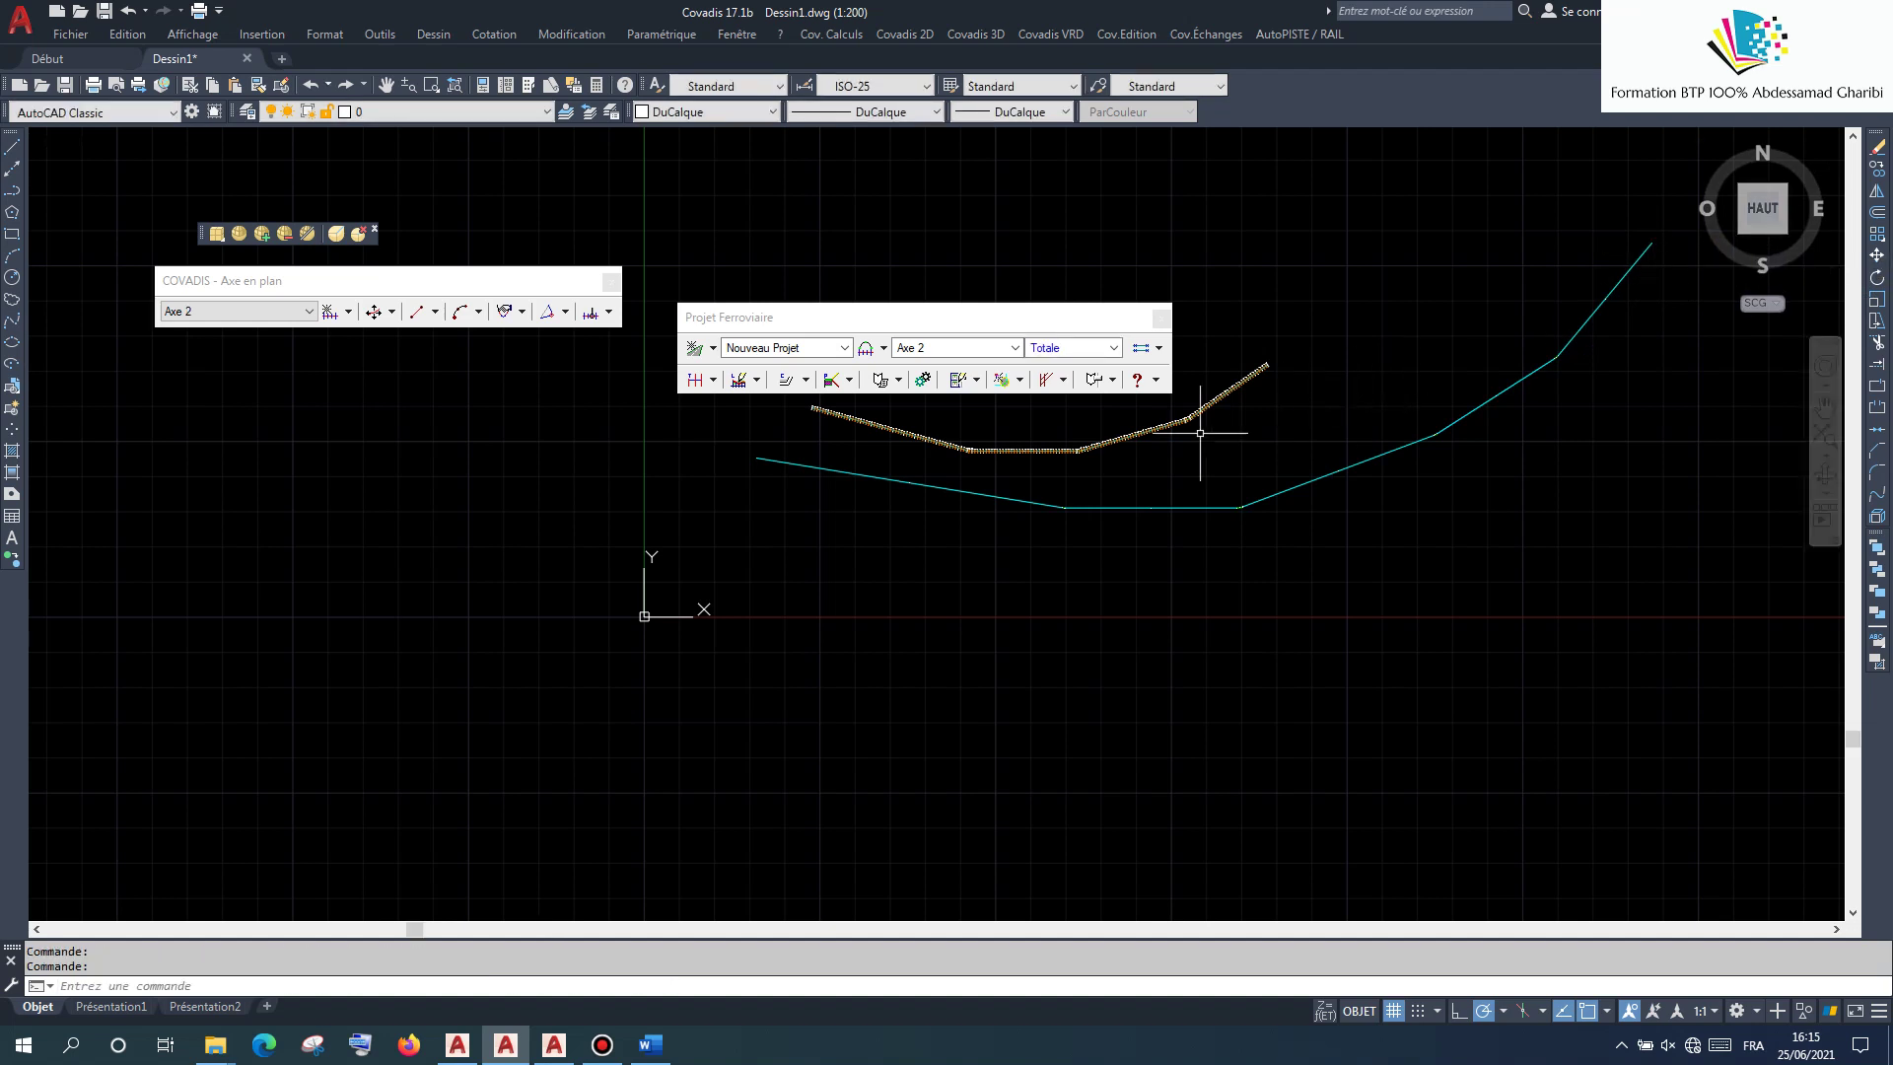
Step: Add perpendicular tabulations to Axe 2 at its vertices and every 20, 50 and 100 m, 10 m each side
click(695, 382)
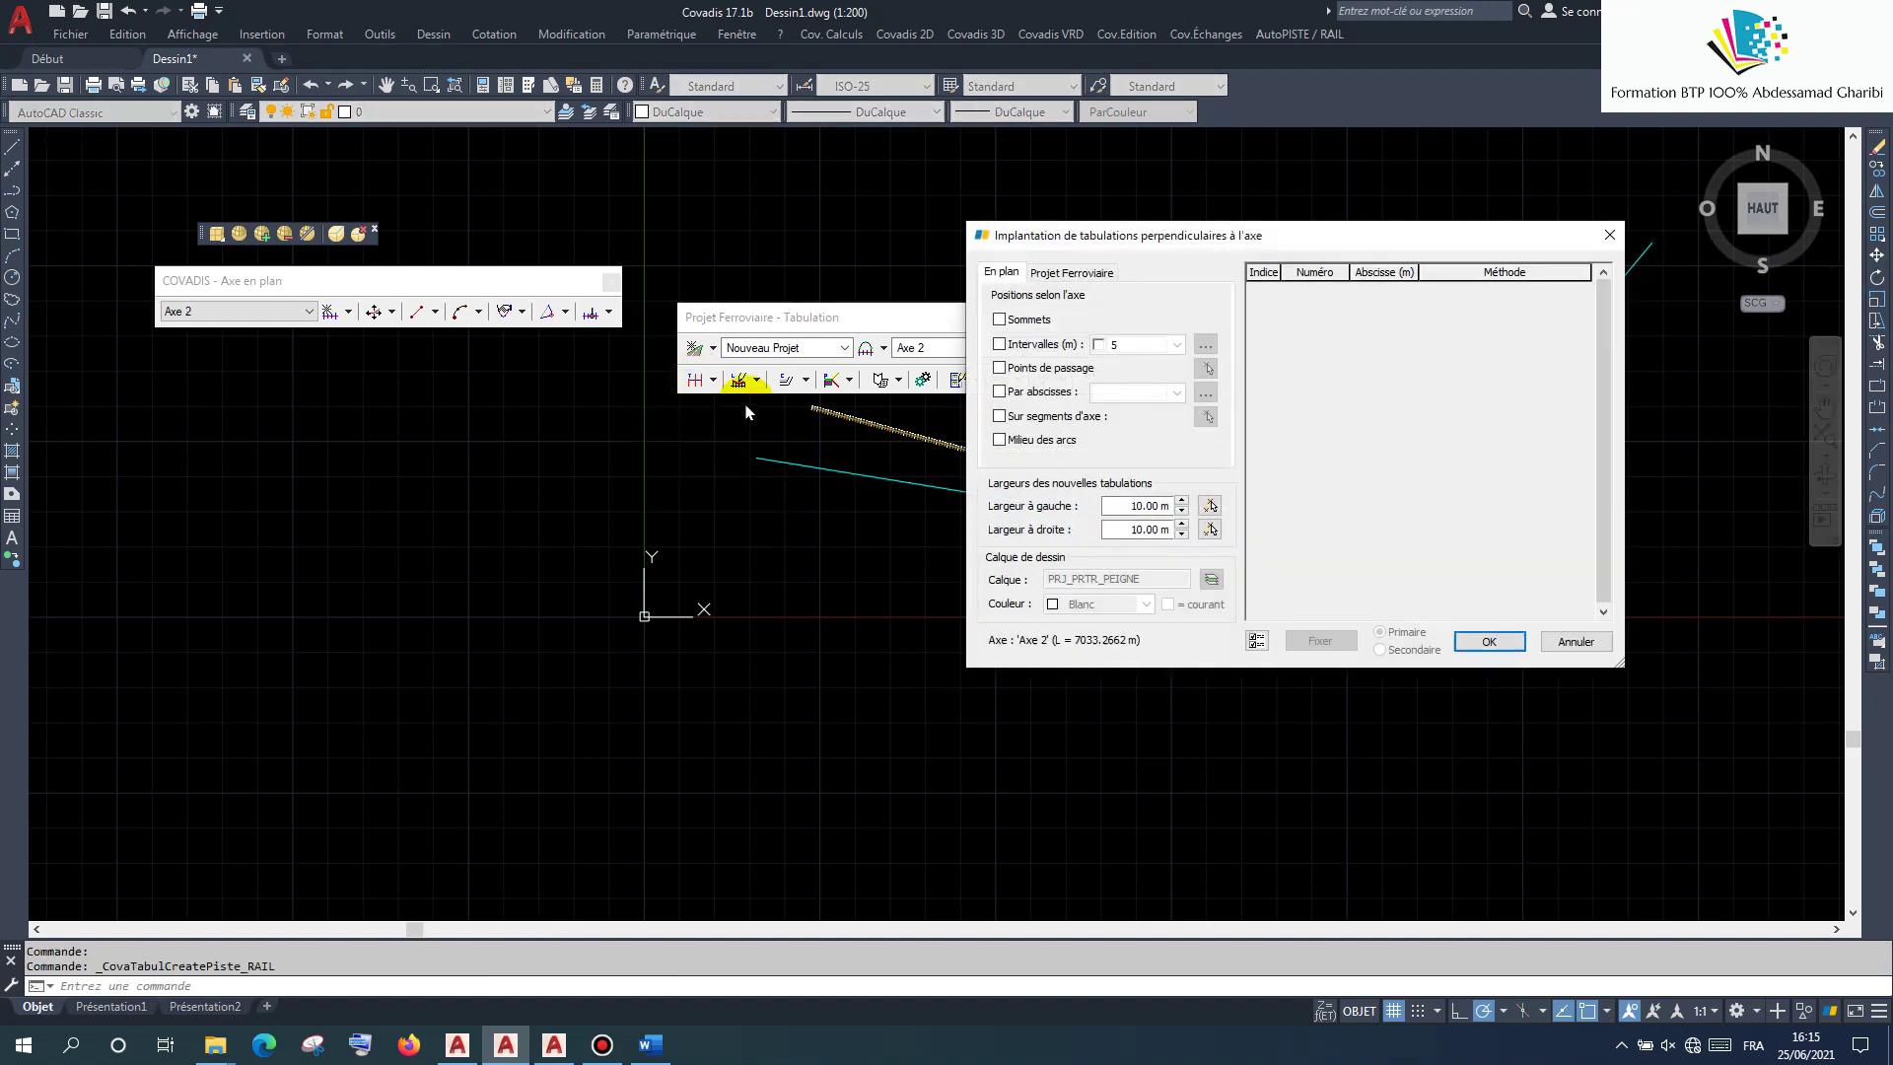
click(1002, 319)
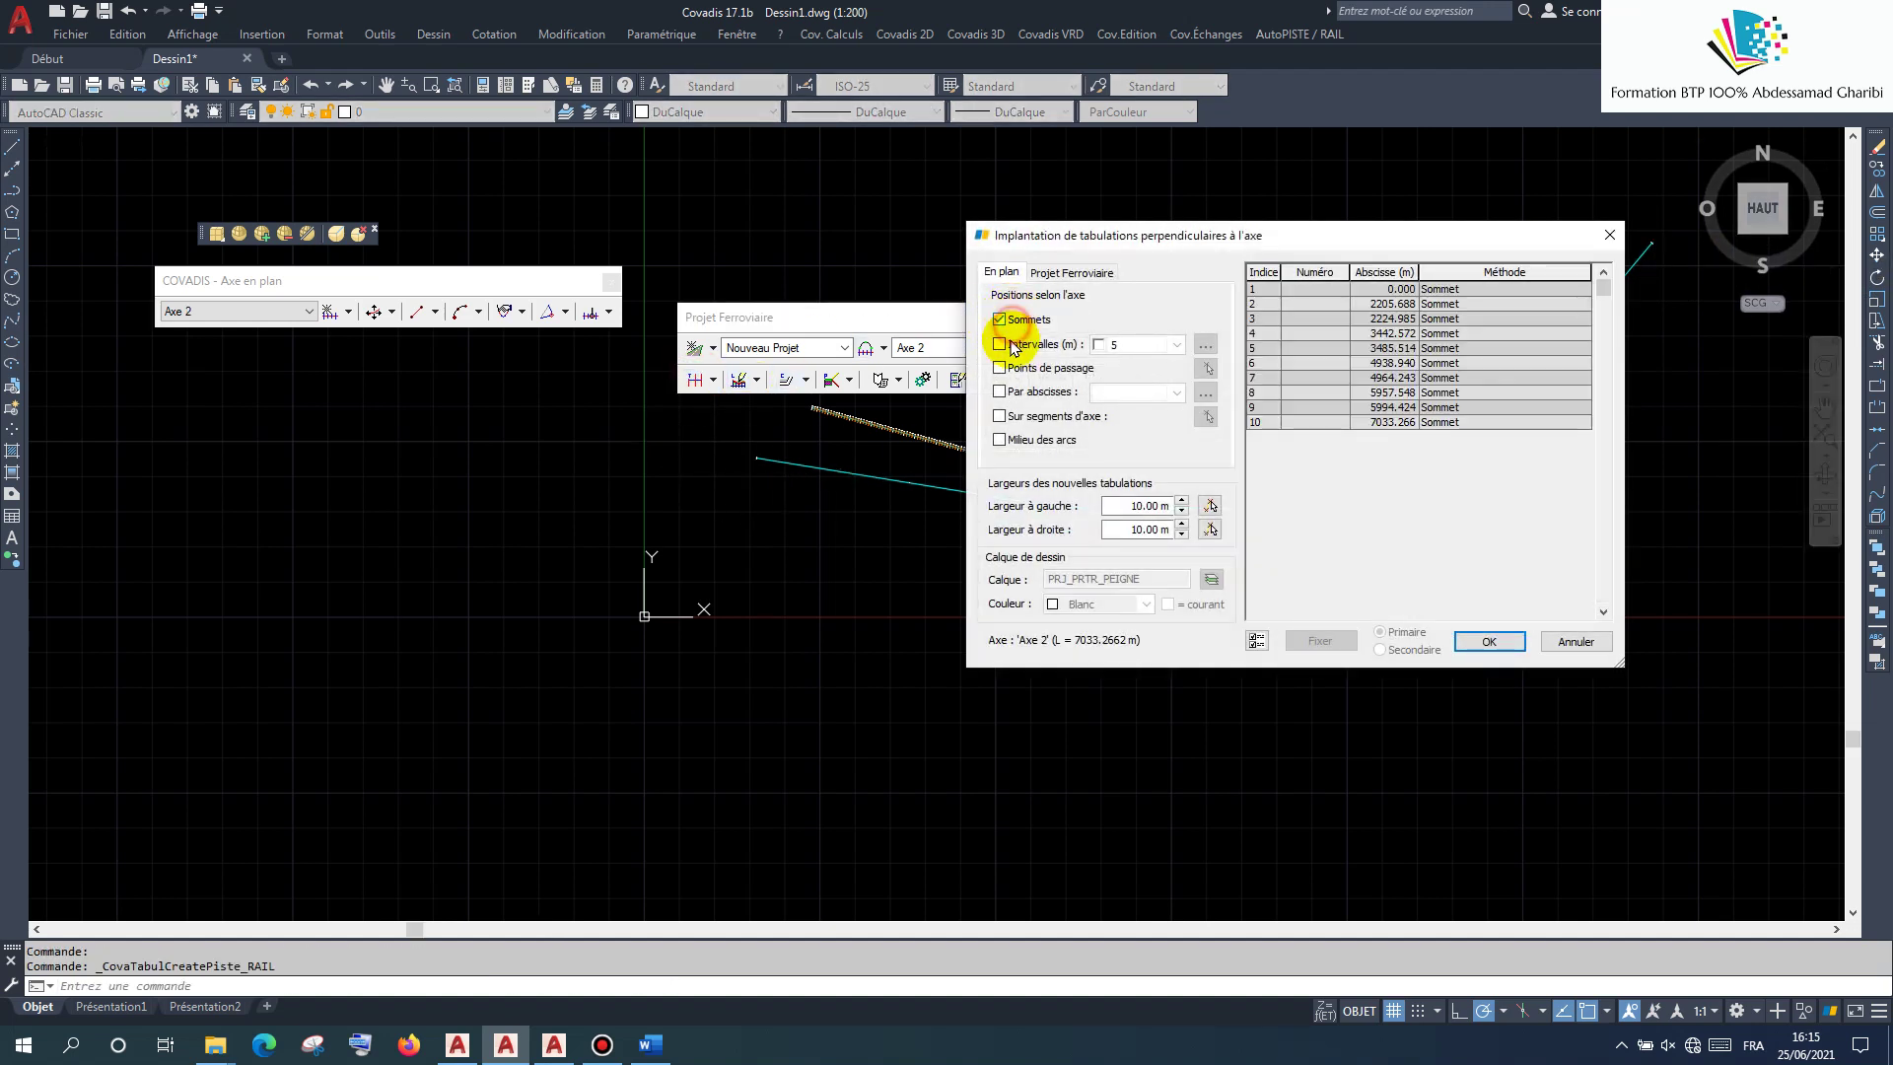
click(1176, 344)
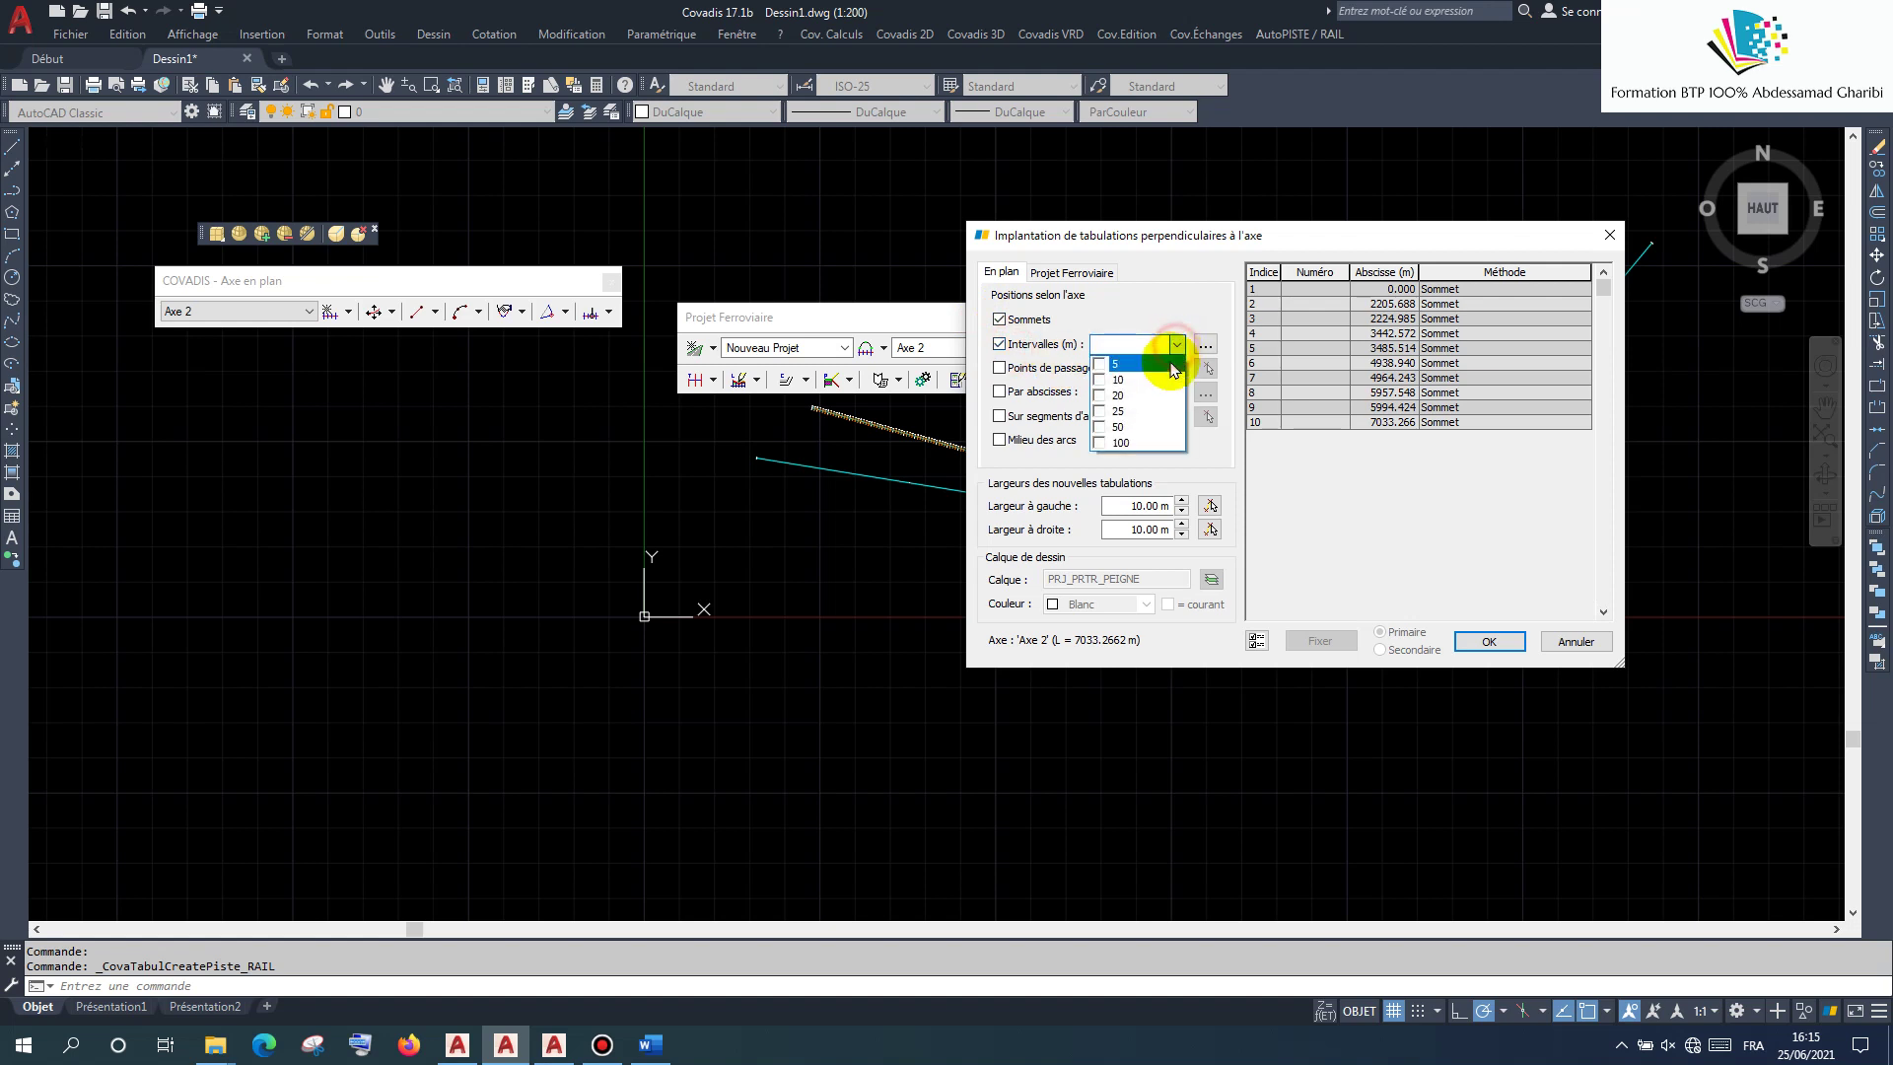
click(1097, 396)
click(1101, 428)
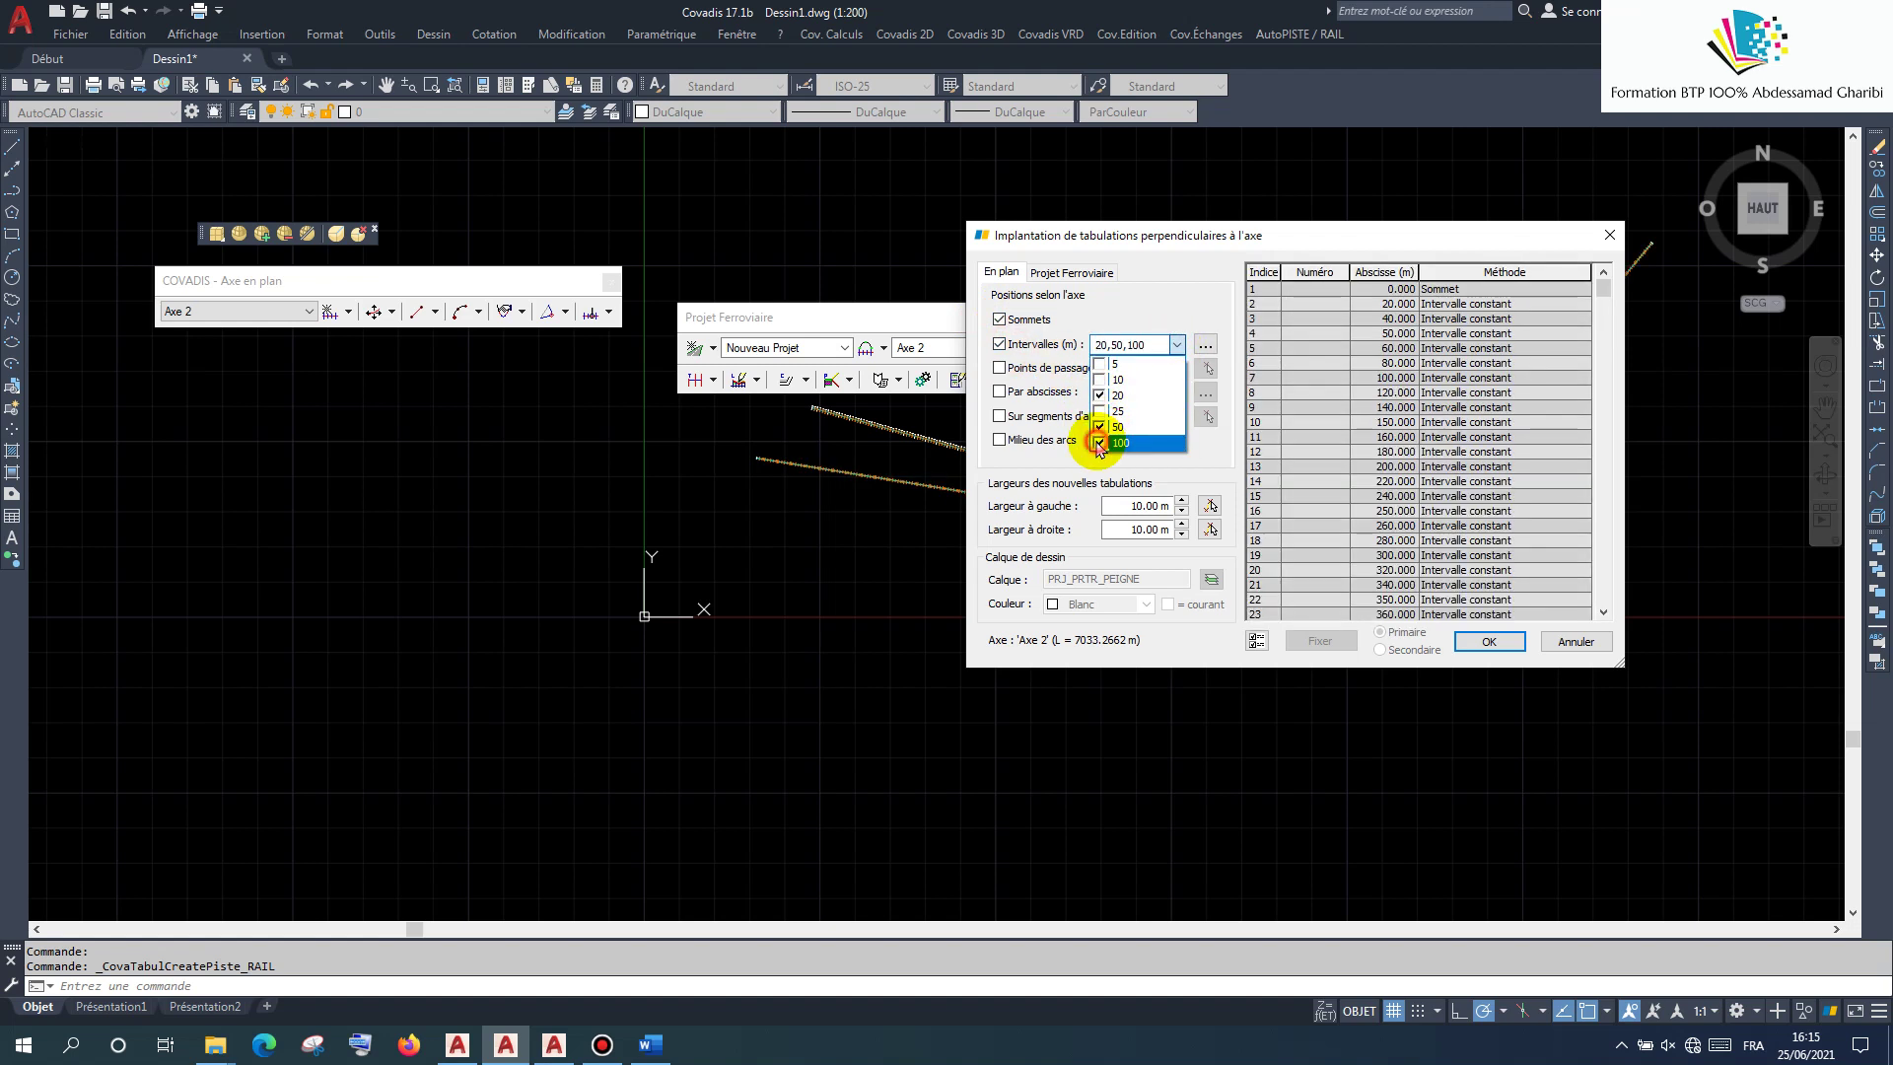
click(1471, 646)
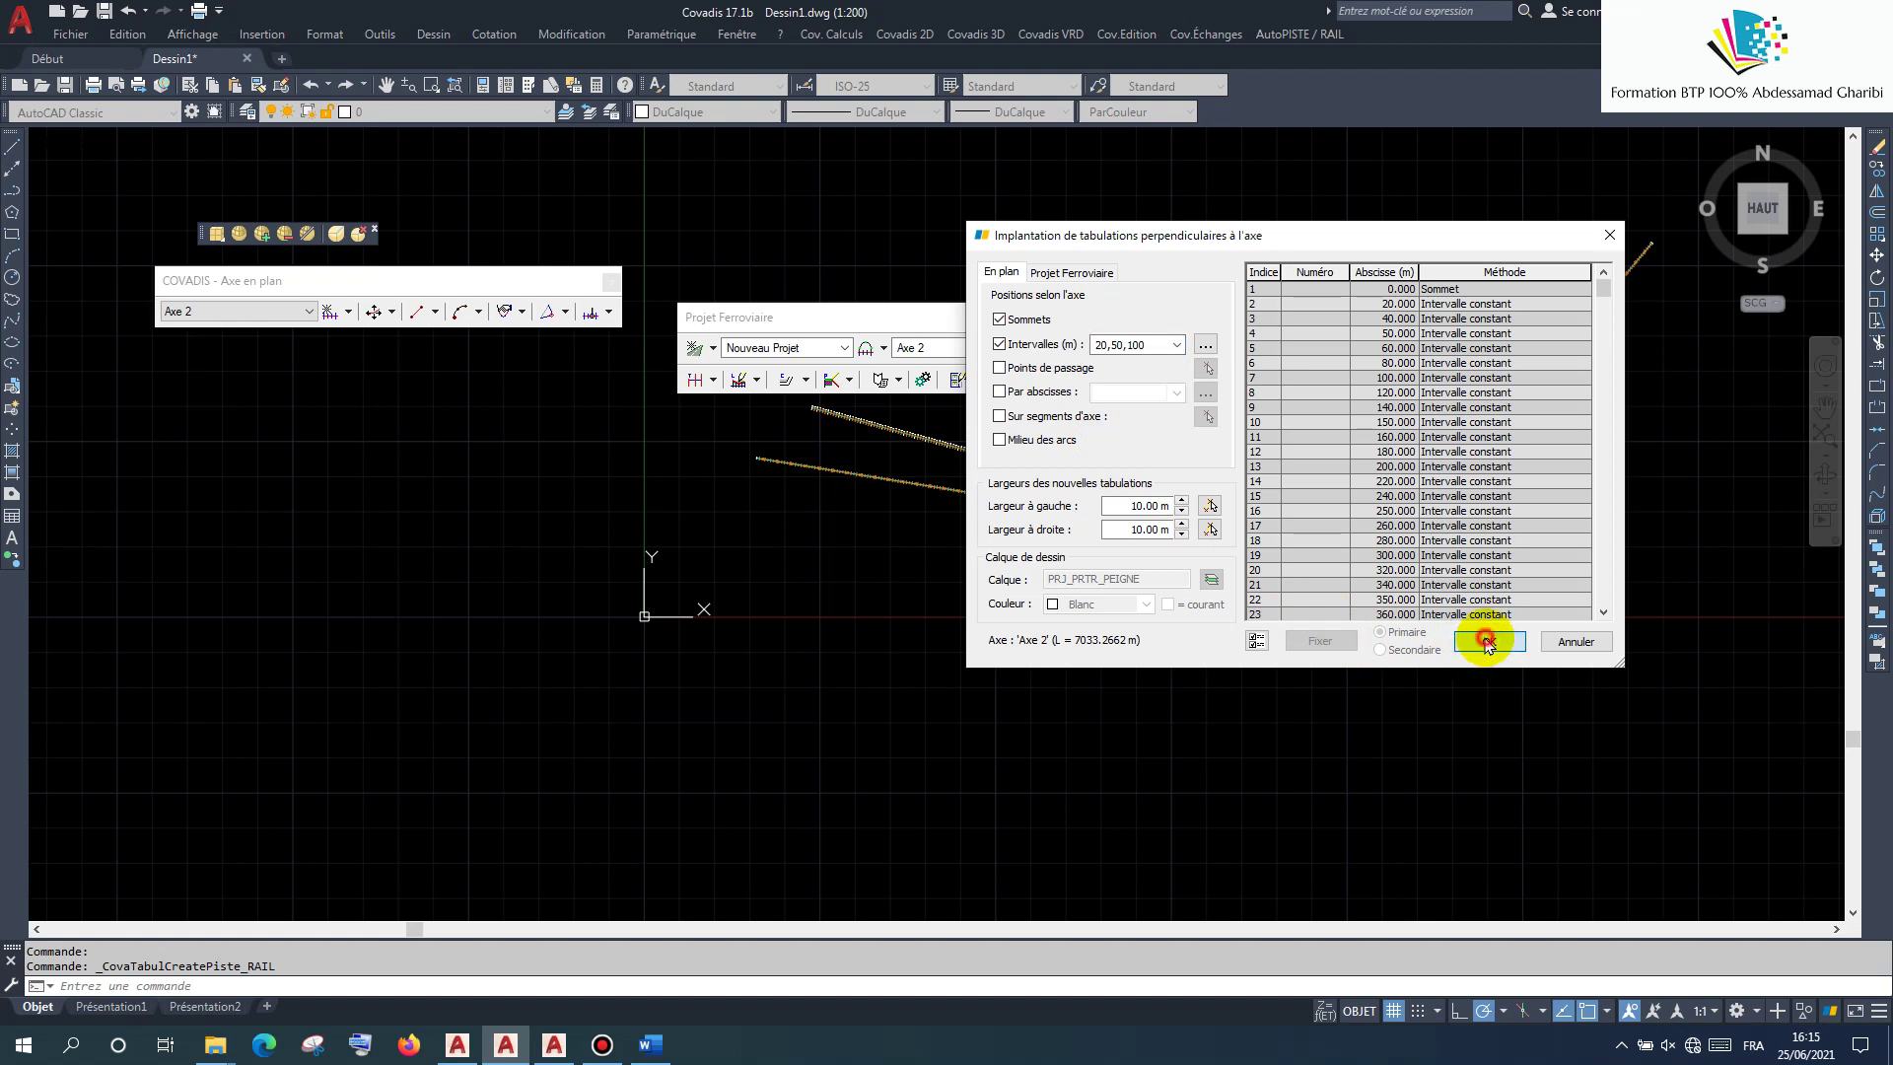
click(1487, 643)
scroll(1132, 477, up, 5)
Step: Inspect the tabulated Axe 2, then choose Listing from the Axe en plan actions to generate its report
scroll(1036, 498, up, 4)
scroll(1082, 553, up, 3)
scroll(895, 656, down, 5)
scroll(732, 665, up, 3)
scroll(735, 670, down, 2)
scroll(912, 574, up, 3)
scroll(803, 529, up, 2)
scroll(727, 494, up, 3)
scroll(927, 460, up, 3)
scroll(1396, 595, up, 2)
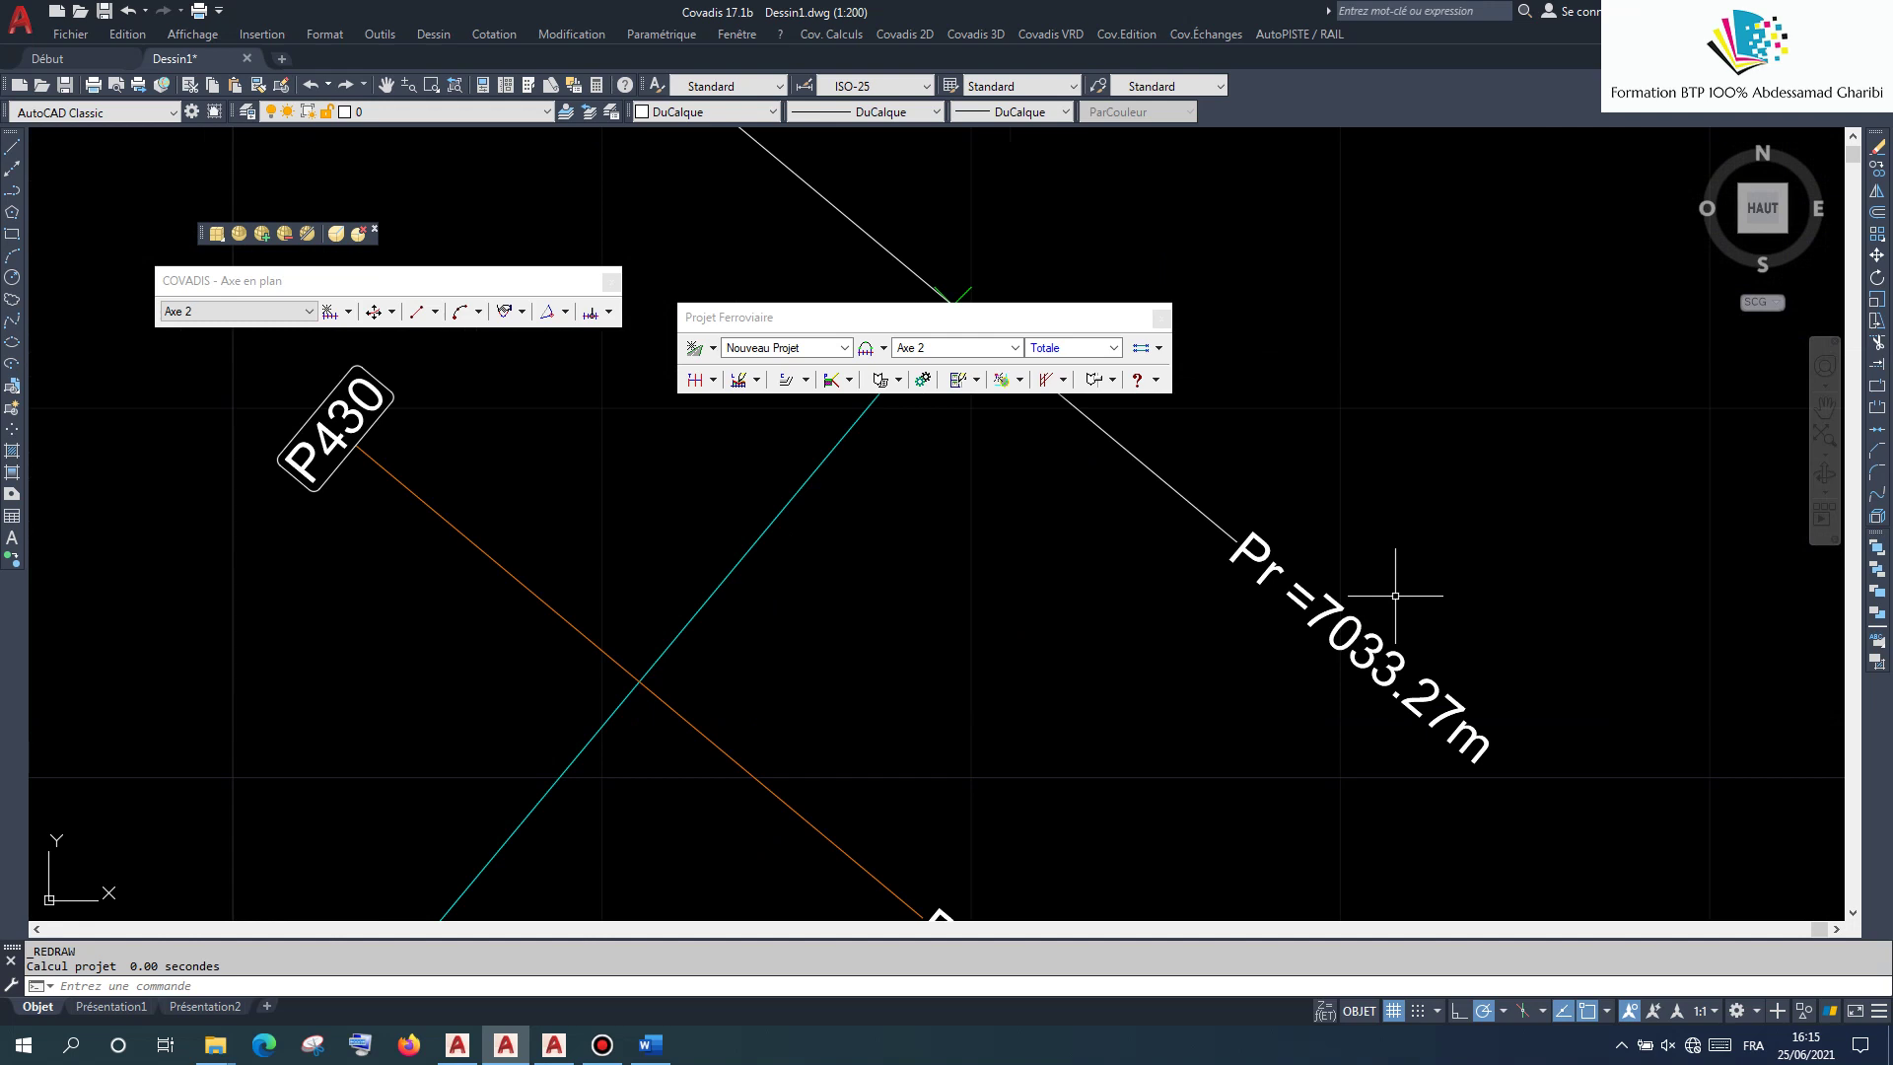
scroll(1383, 594, down, 2)
scroll(1322, 621, down, 2)
scroll(1133, 516, down, 2)
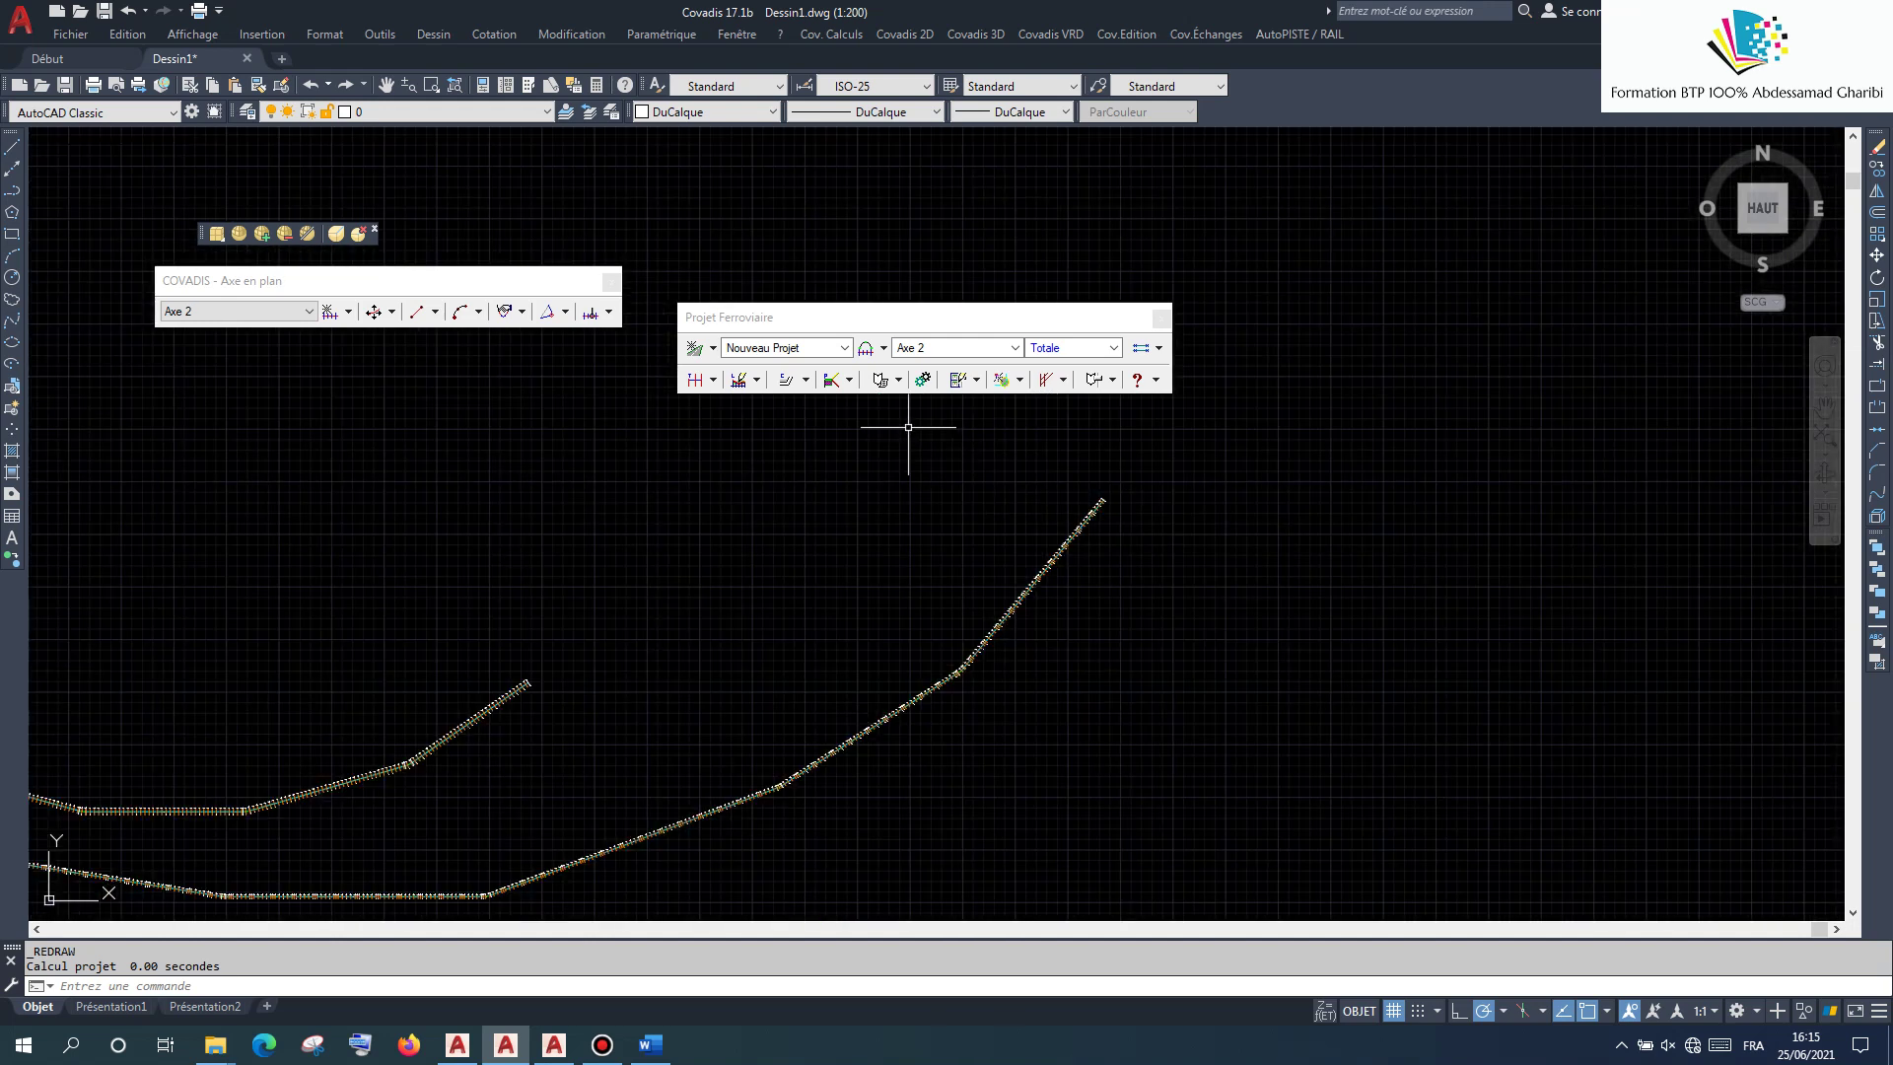
scroll(910, 415, down, 1)
click(884, 349)
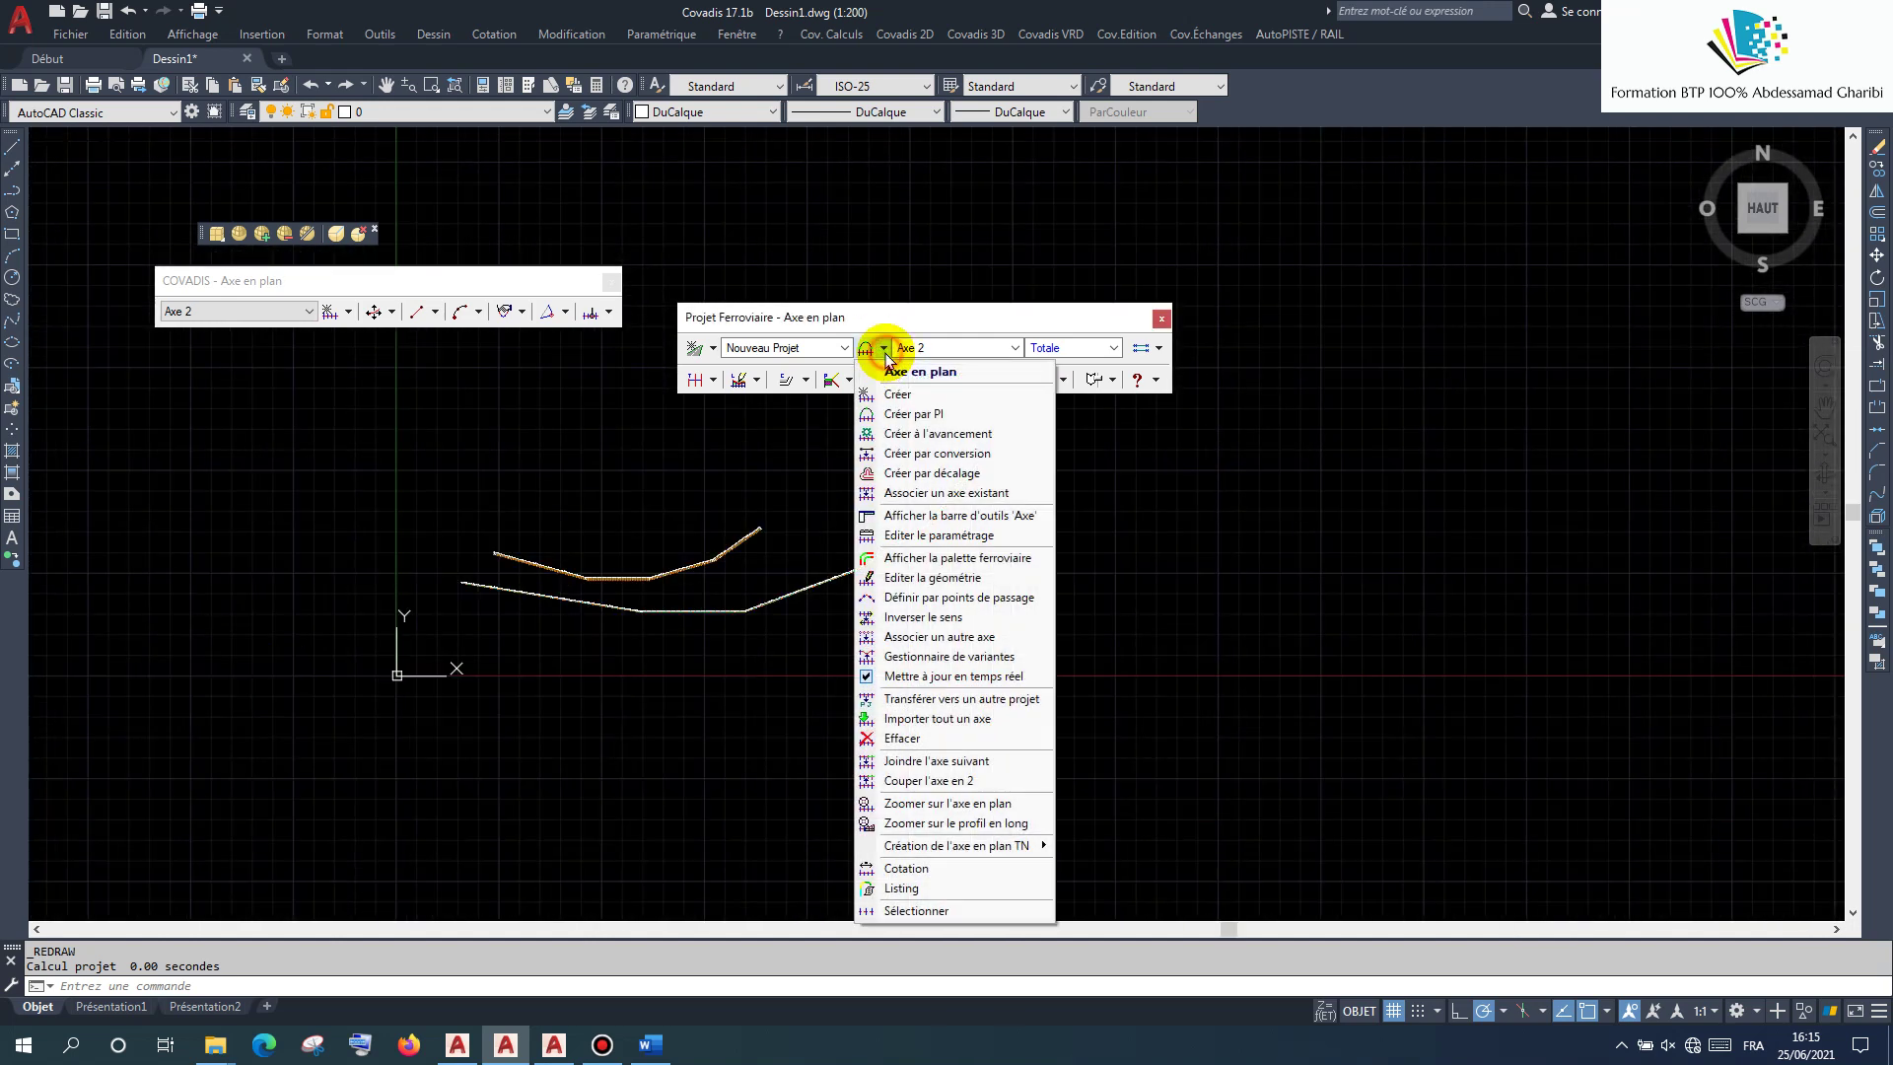
click(929, 885)
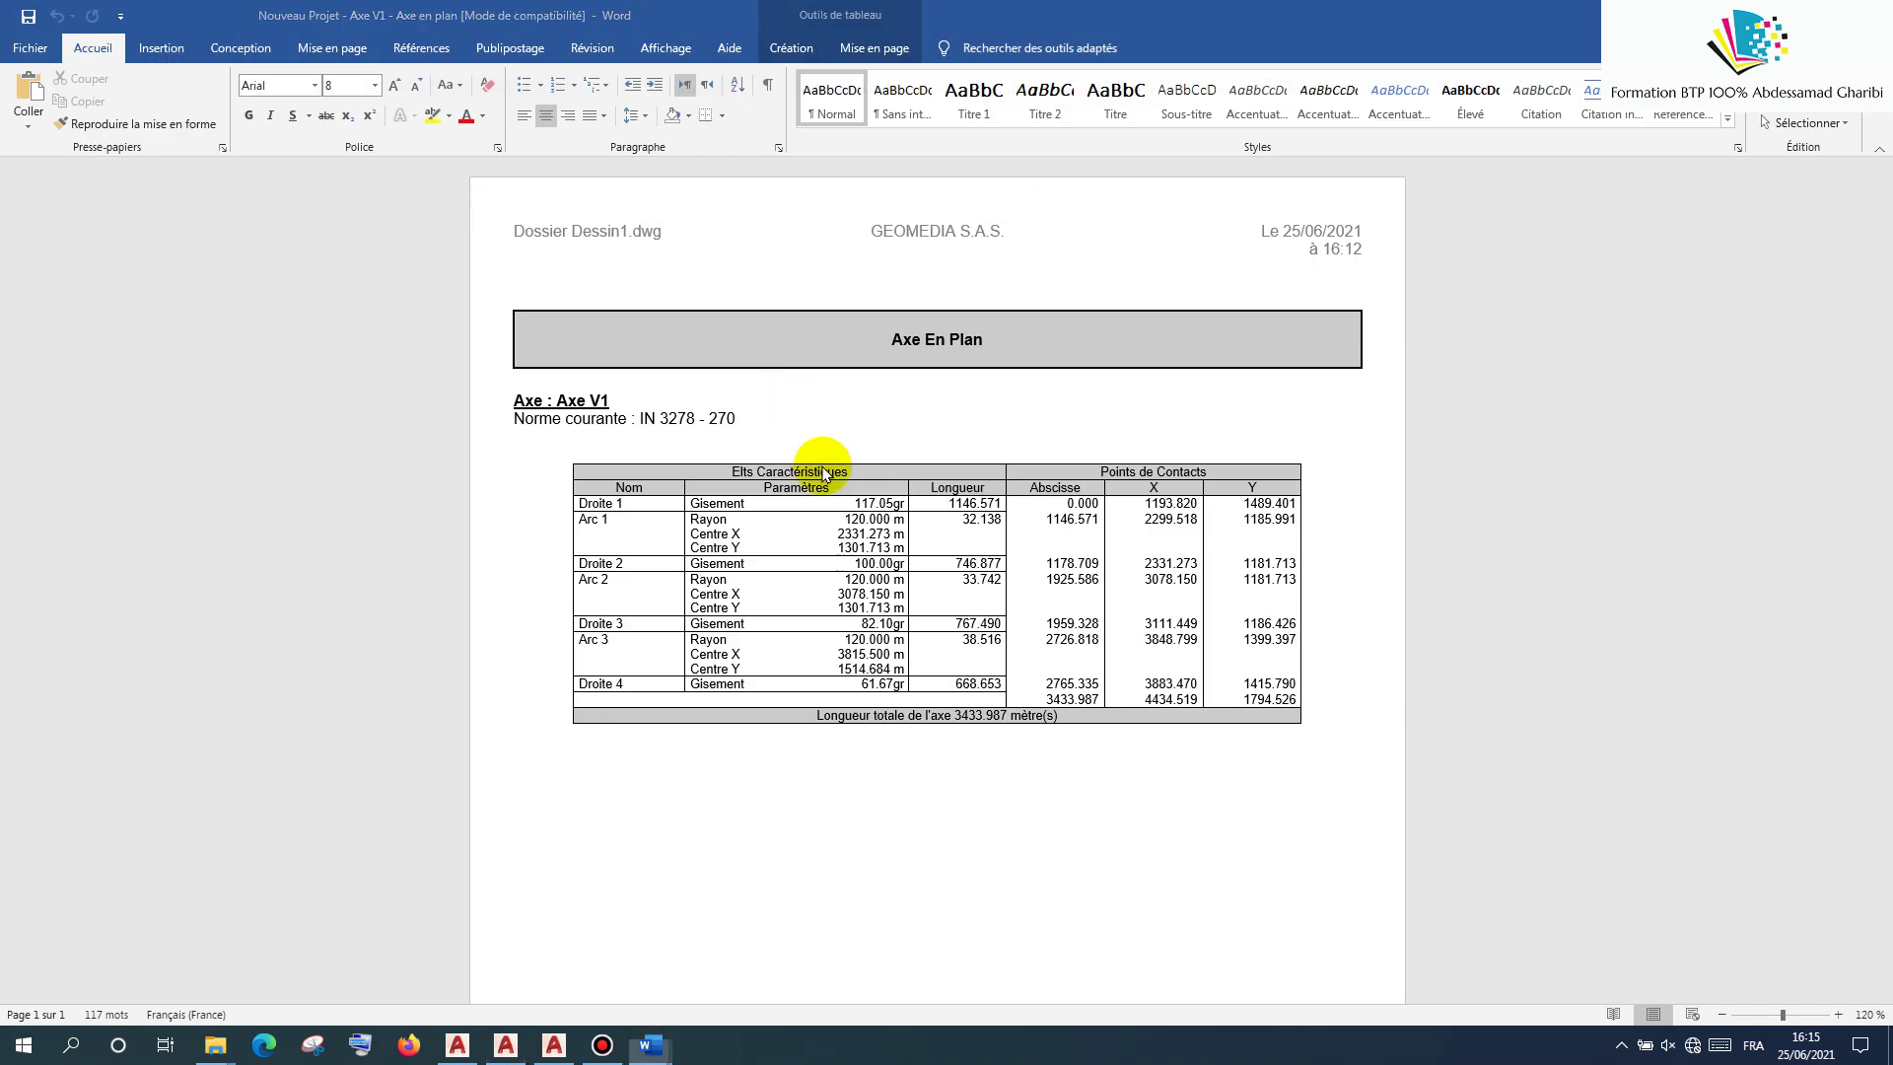